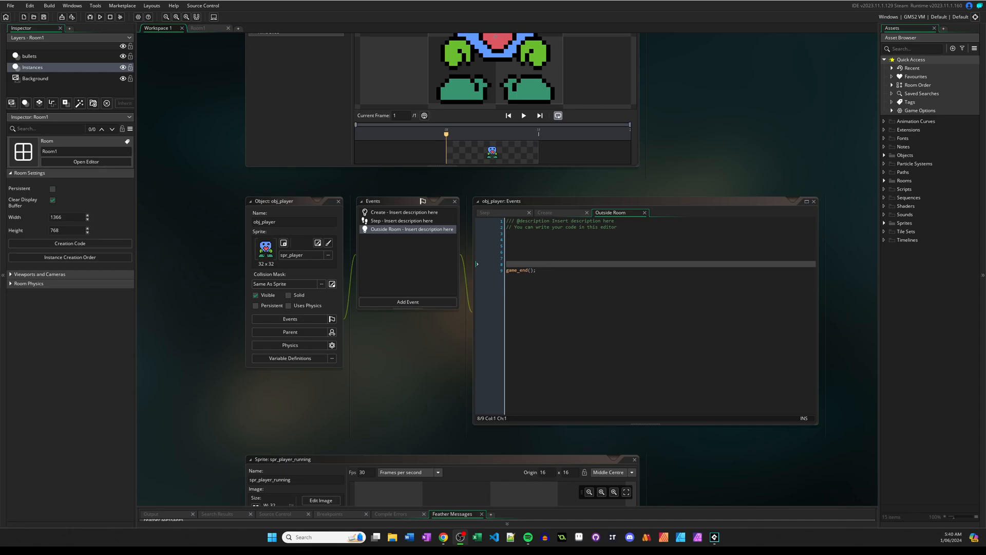
Run the game and play-test it by moving the player sideways and jumping between the room's platforms.
{"action": "middle_click_drag", "start_coordinate": [411, 381], "coordinate": [351, 380]}
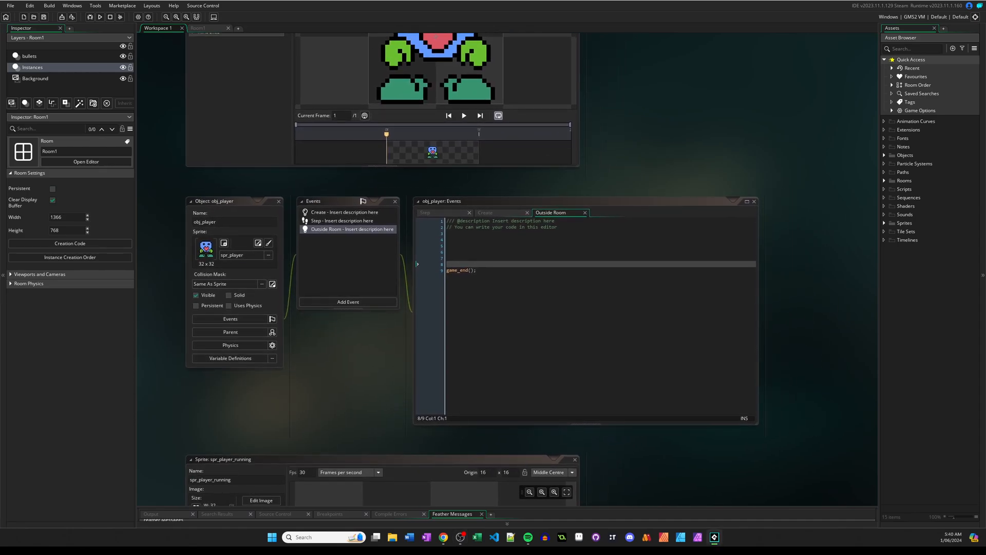
{"action": "left_click", "coordinate": [100, 17]}
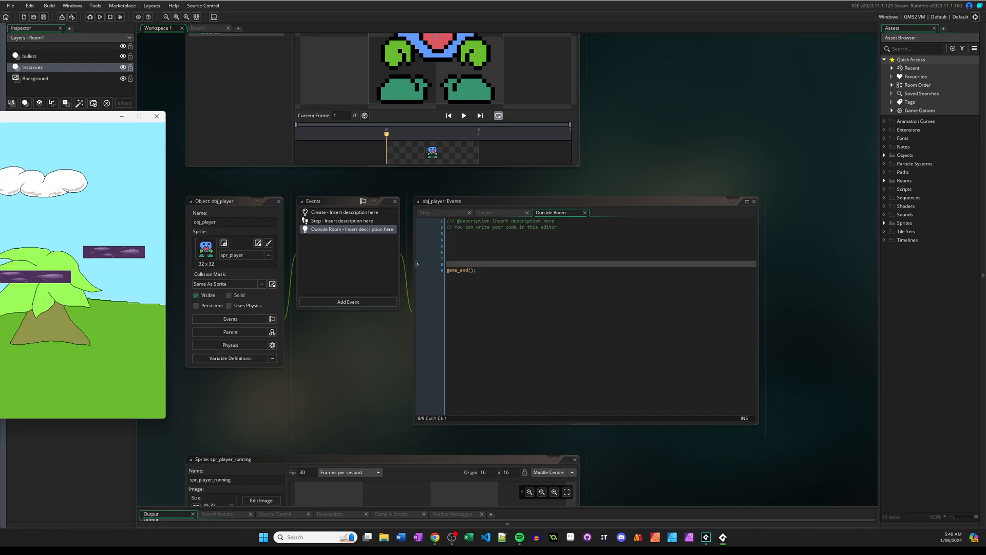
{"action": "key", "text": "space"}
{"action": "key", "text": "space"}
{"action": "key", "text": "space"}
{"action": "key", "text": "space"}
{"action": "key", "text": "space"}
{"action": "key", "text": "space"}
{"action": "key", "text": "space"}
{"action": "key", "text": "d"}
{"action": "key", "text": "a"}
{"action": "key", "text": "d"}
{"action": "key", "text": "space"}
{"action": "key", "text": "d"}
{"action": "key", "text": "d"}
{"action": "key", "text": "space"}
{"action": "key", "text": "a"}
{"action": "key", "text": "d"}
{"action": "key", "text": "space"}
{"action": "key", "text": "d"}
{"action": "key", "text": "space"}
{"action": "key", "text": "space"}
{"action": "key", "text": "a"}
{"action": "key", "text": "space"}
{"action": "key", "text": "d"}
{"action": "key", "text": "d"}
{"action": "key", "text": "space"}
{"action": "key", "text": "a"}
{"action": "key", "text": "d"}
{"action": "key", "text": "space"}
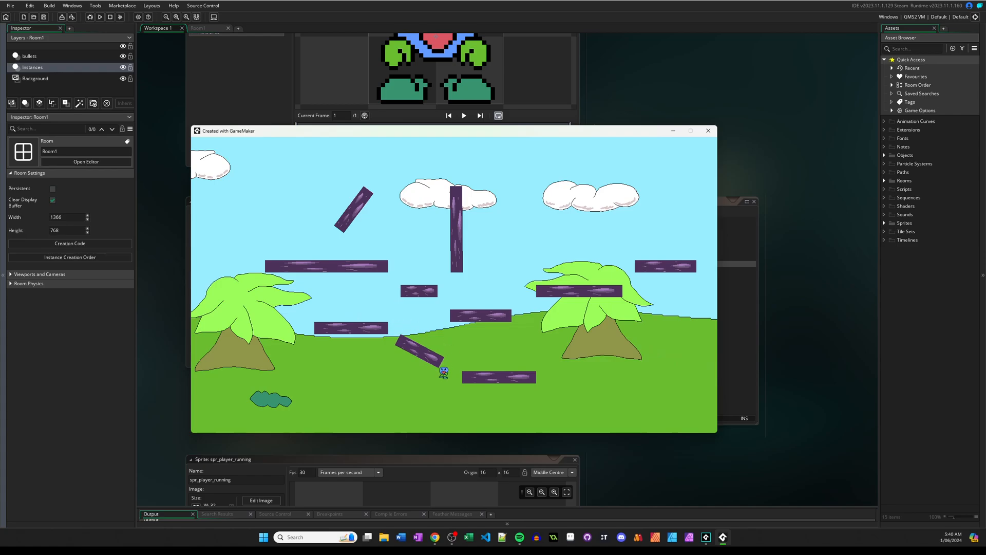
{"action": "key", "text": "a"}
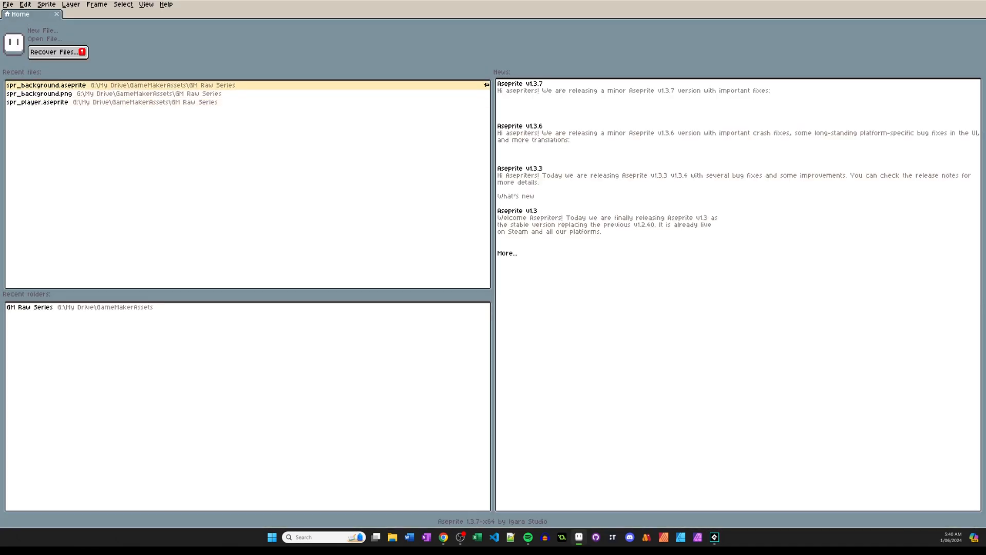
In Aseprite, open spr_background.aseprite and add a new frame copied from frame 1.
{"action": "left_click", "coordinate": [121, 85]}
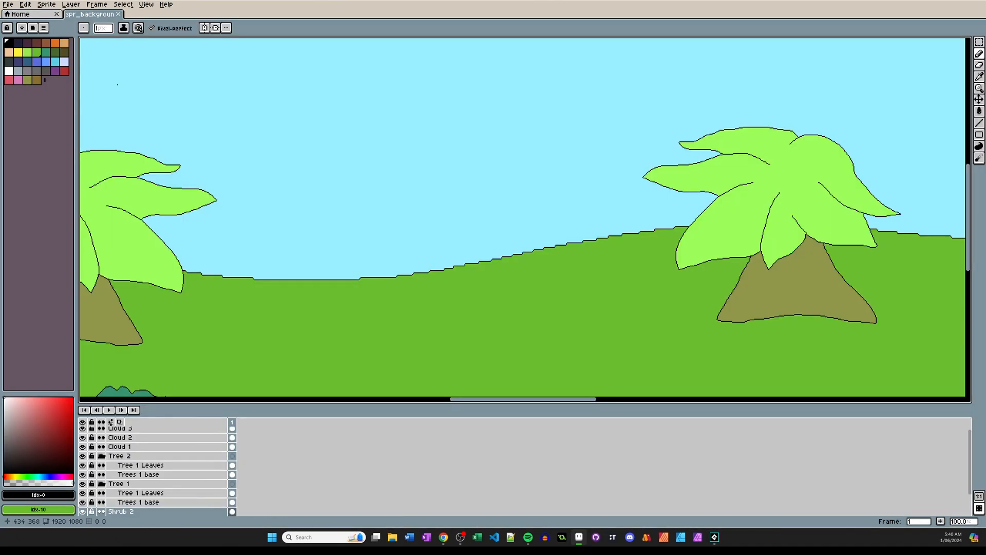
{"action": "scroll", "coordinate": [558, 211], "scroll_direction": "down", "scroll_amount": 5}
{"action": "scroll", "coordinate": [559, 212], "scroll_direction": "up", "scroll_amount": 2}
{"action": "scroll", "coordinate": [559, 211], "scroll_direction": "up", "scroll_amount": 2}
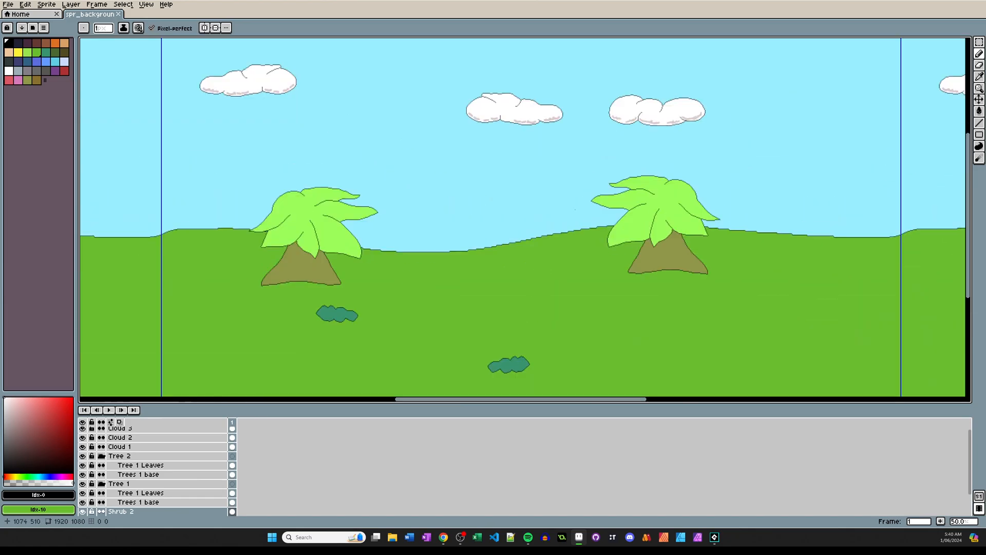
{"action": "scroll", "coordinate": [468, 198], "scroll_direction": "down", "scroll_amount": 1}
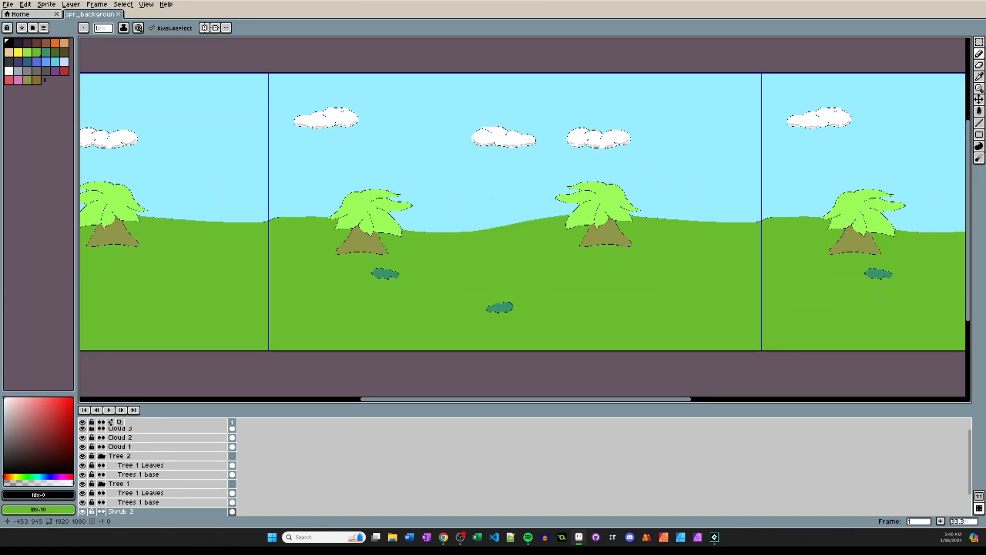
{"action": "right_click", "coordinate": [233, 422]}
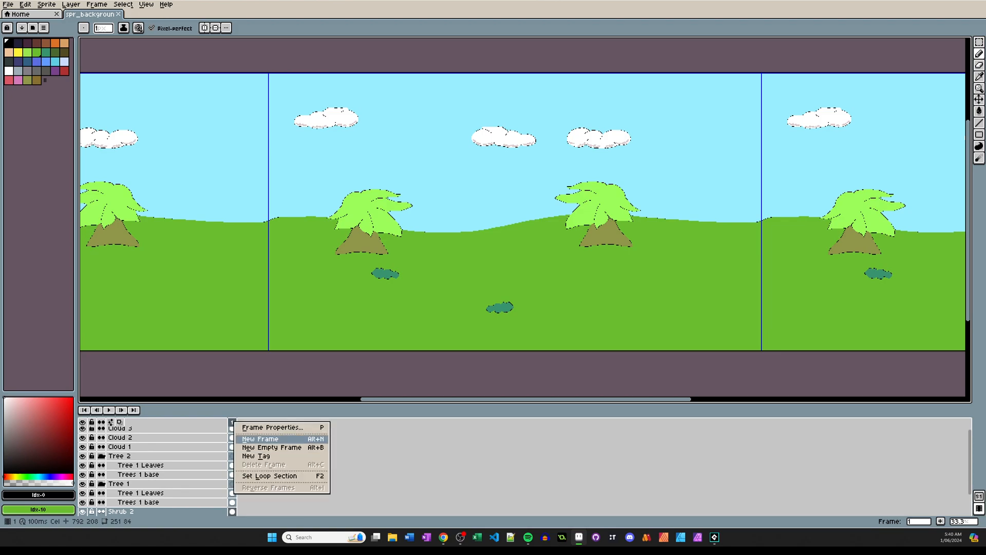
{"action": "left_click", "coordinate": [260, 439]}
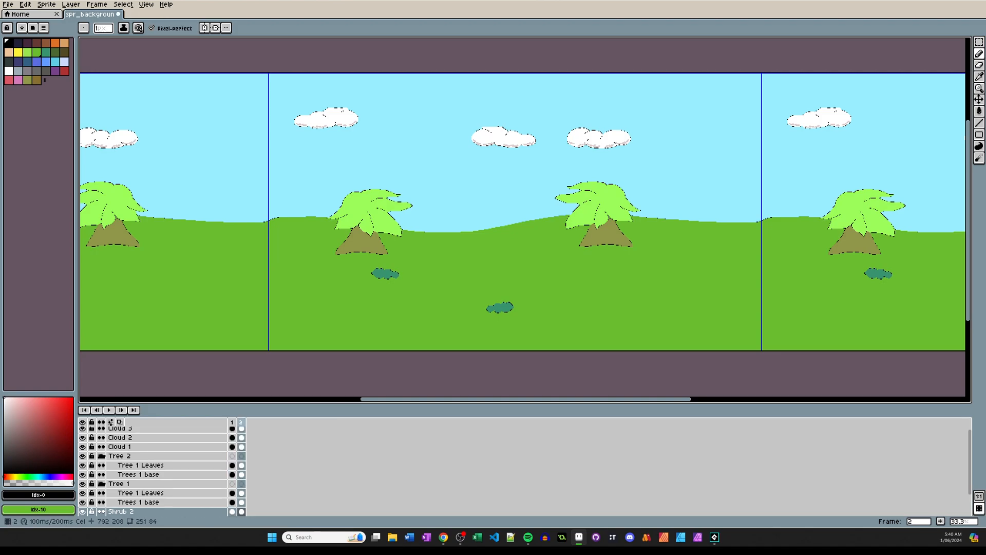
On frame 2's Background layer, fill the sky with a darker blue and the ground with teal green using the Paint Bucket.
{"action": "scroll", "coordinate": [162, 471], "scroll_direction": "up", "scroll_amount": 1}
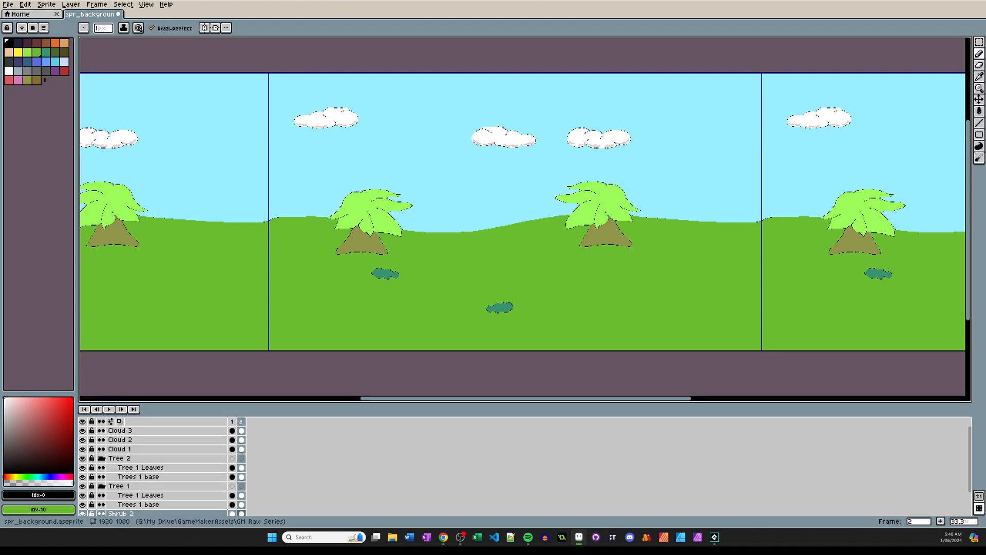
{"action": "left_click_drag", "start_coordinate": [205, 404], "coordinate": [206, 371]}
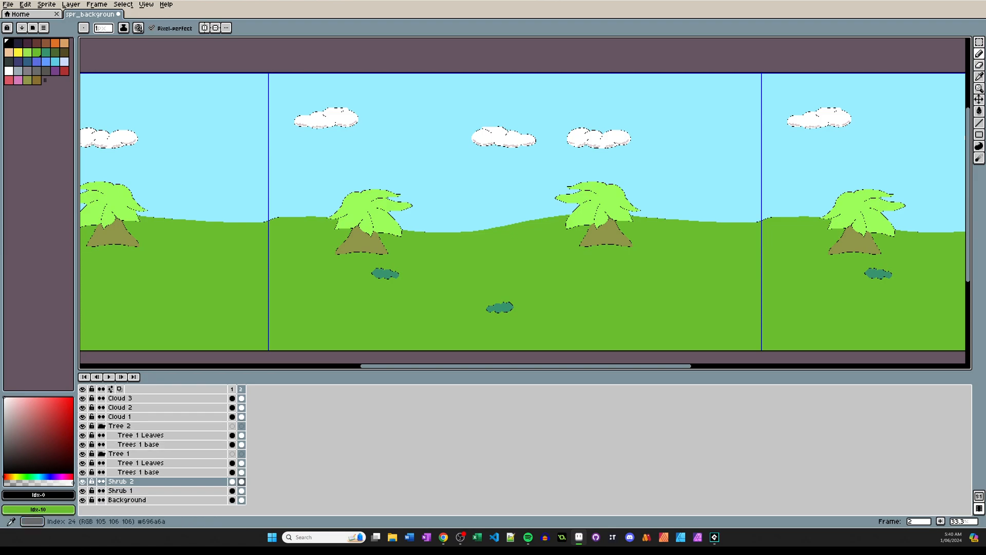
{"action": "left_click", "coordinate": [46, 61]}
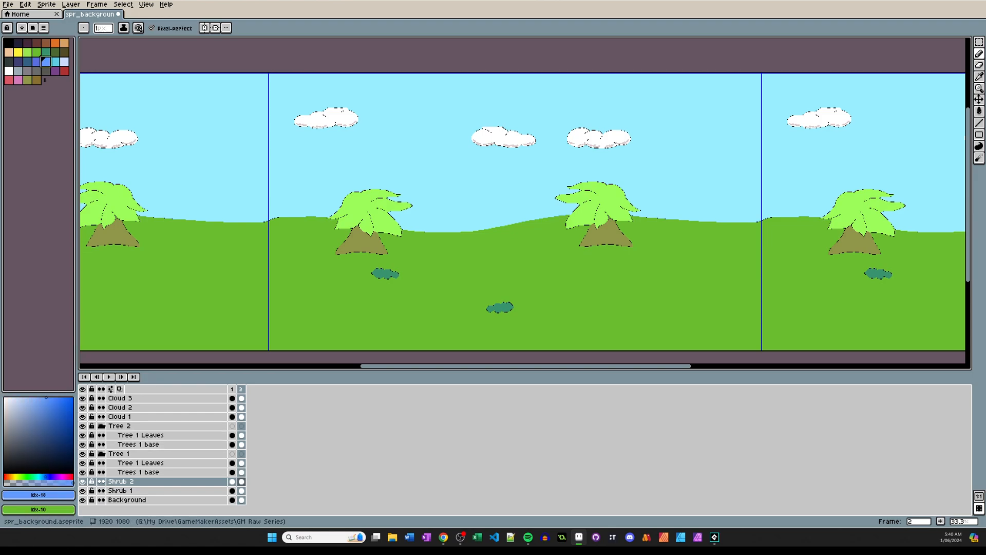
{"action": "left_click", "coordinate": [154, 500]}
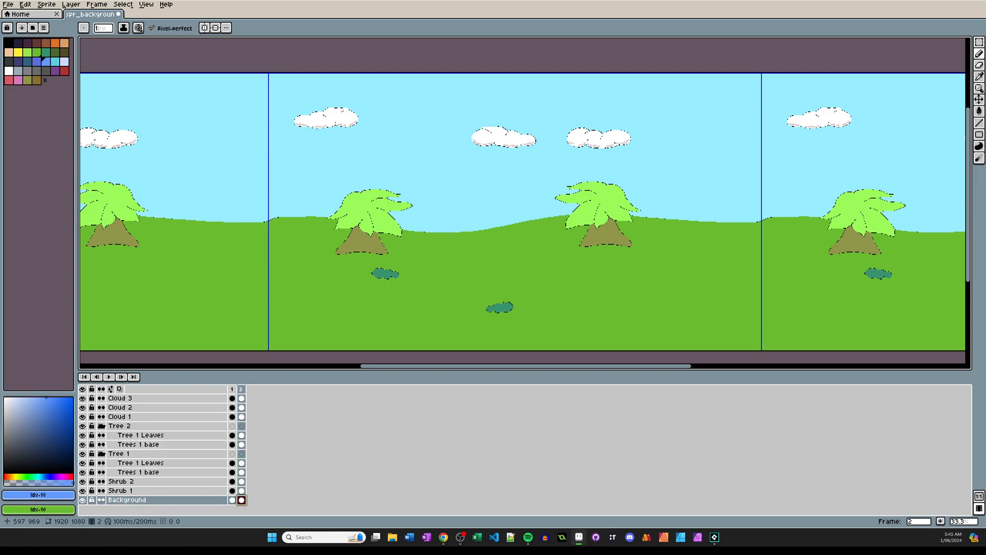
{"action": "key", "text": "g"}
{"action": "left_click", "coordinate": [363, 179]}
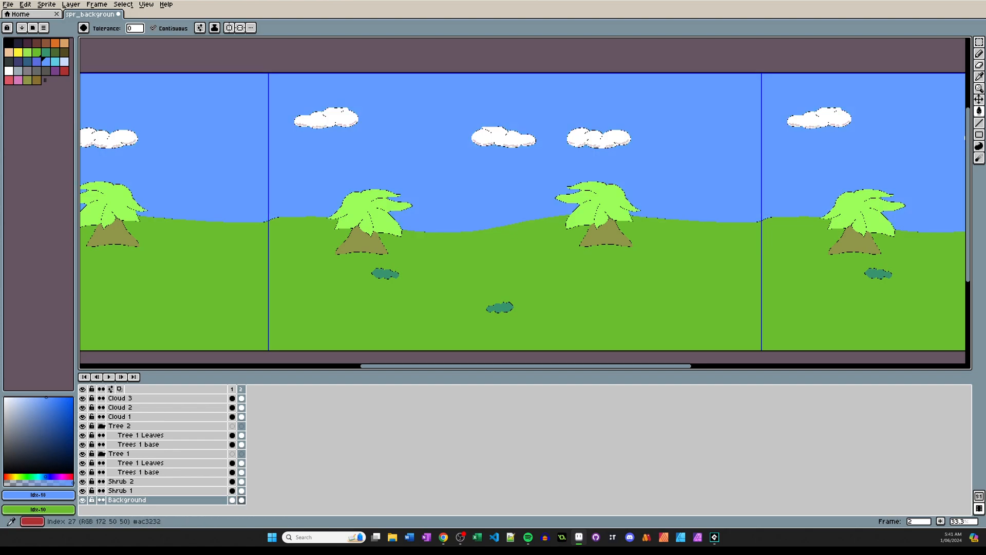
{"action": "left_click", "coordinate": [45, 52]}
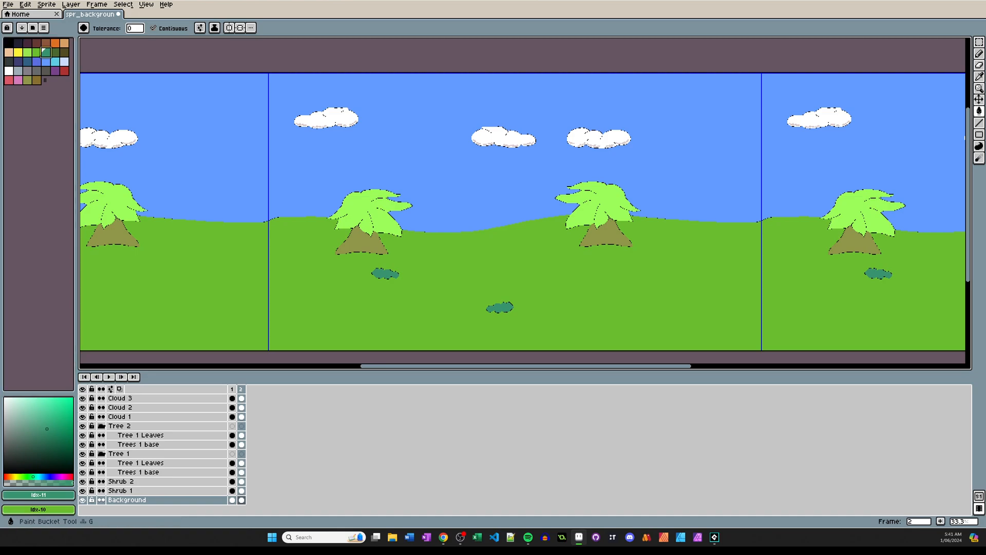
{"action": "left_click", "coordinate": [309, 280]}
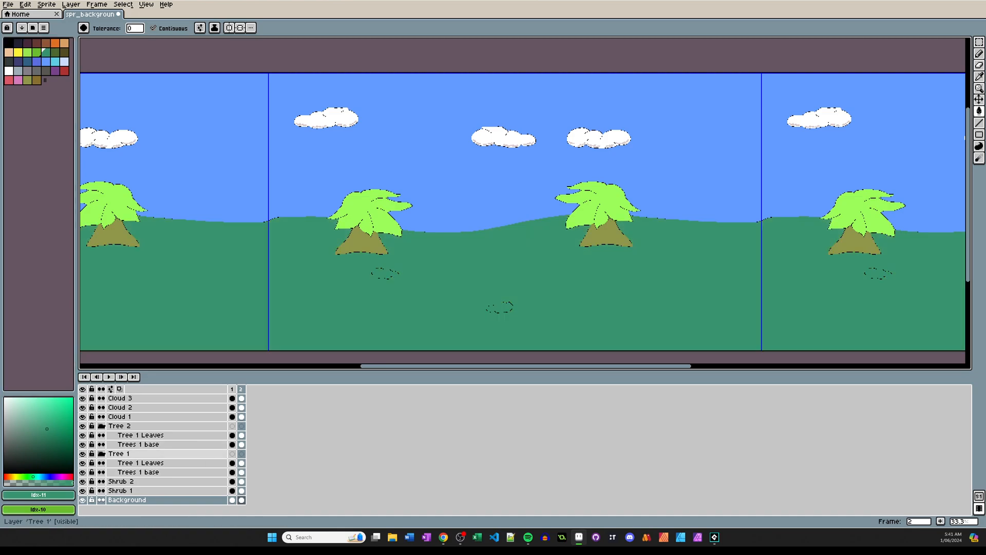
On the Shrub 1 layer of frame 2, fill the shrub with the bright grass green.
{"action": "left_click", "coordinate": [121, 490]}
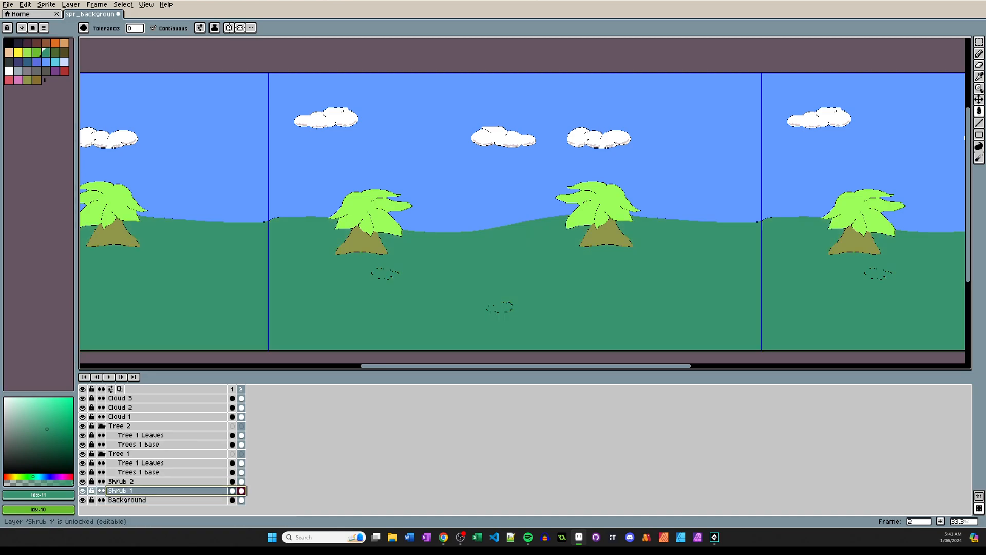
{"action": "left_click", "coordinate": [82, 490]}
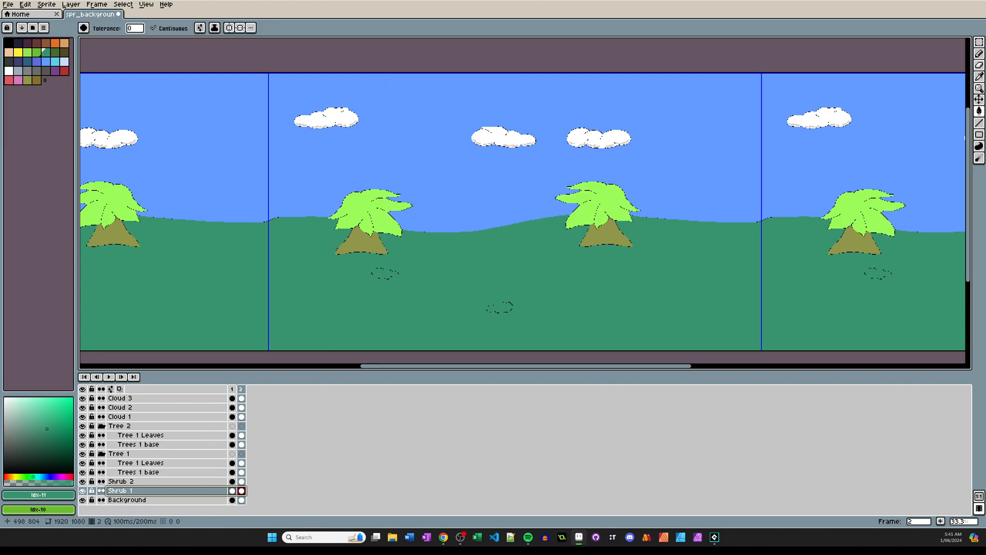
{"action": "scroll", "coordinate": [393, 279], "scroll_direction": "up", "scroll_amount": 6}
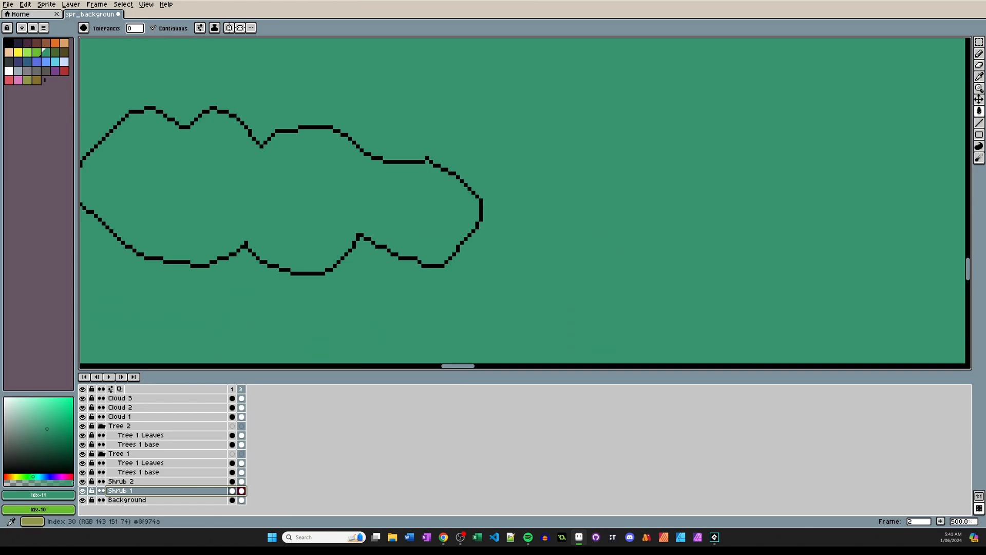
{"action": "left_click", "coordinate": [36, 52]}
{"action": "key", "text": "g"}
{"action": "left_click", "coordinate": [234, 176]}
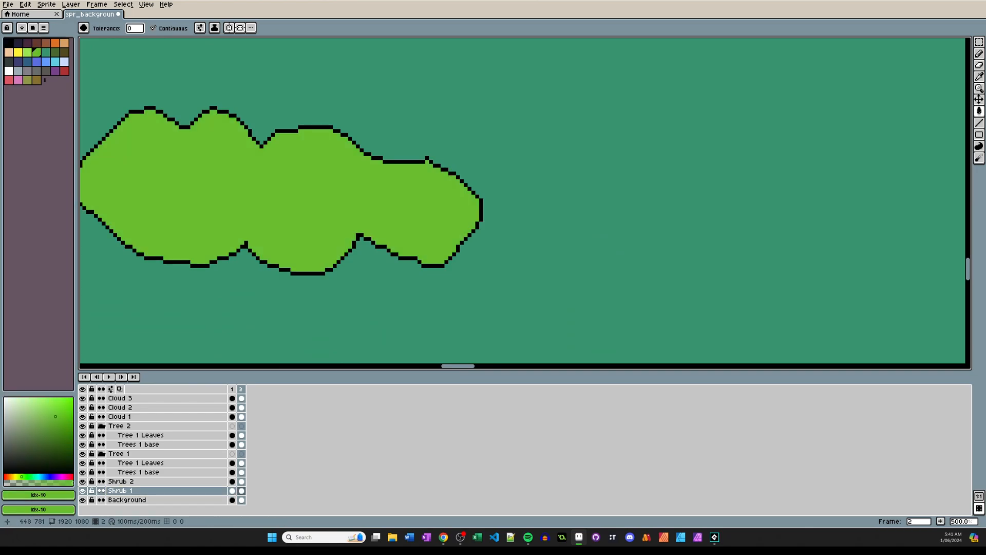
{"action": "scroll", "coordinate": [257, 206], "scroll_direction": "down", "scroll_amount": 6}
{"action": "scroll", "coordinate": [372, 259], "scroll_direction": "up", "scroll_amount": 4}
{"action": "left_click", "coordinate": [372, 258]}
{"action": "scroll", "coordinate": [308, 246], "scroll_direction": "down", "scroll_amount": 2}
{"action": "key", "text": "ctrl+z"}
Fill the shrub on frame 2's Shrub 2 layer with the same bright green and save the file.
{"action": "left_click", "coordinate": [121, 481]}
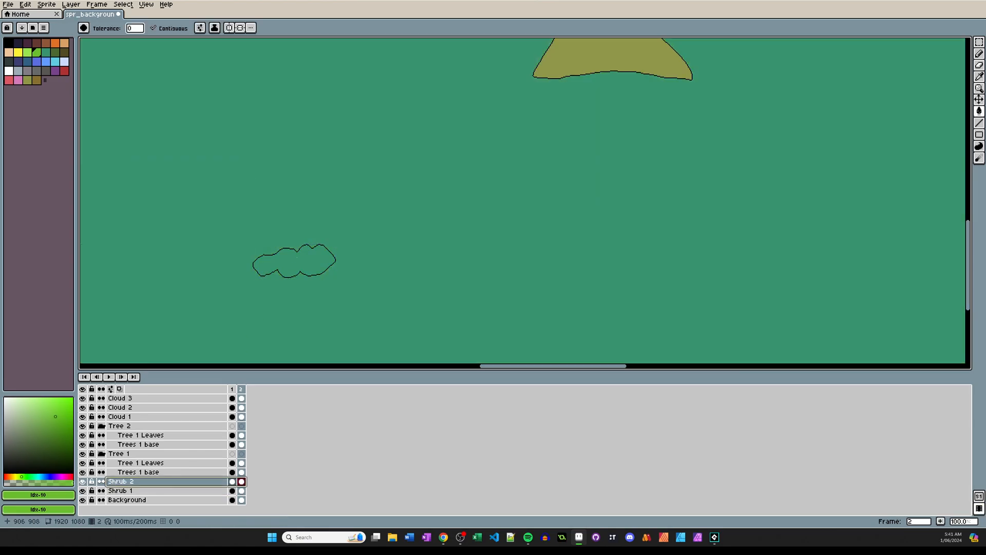
{"action": "left_click", "coordinate": [295, 263]}
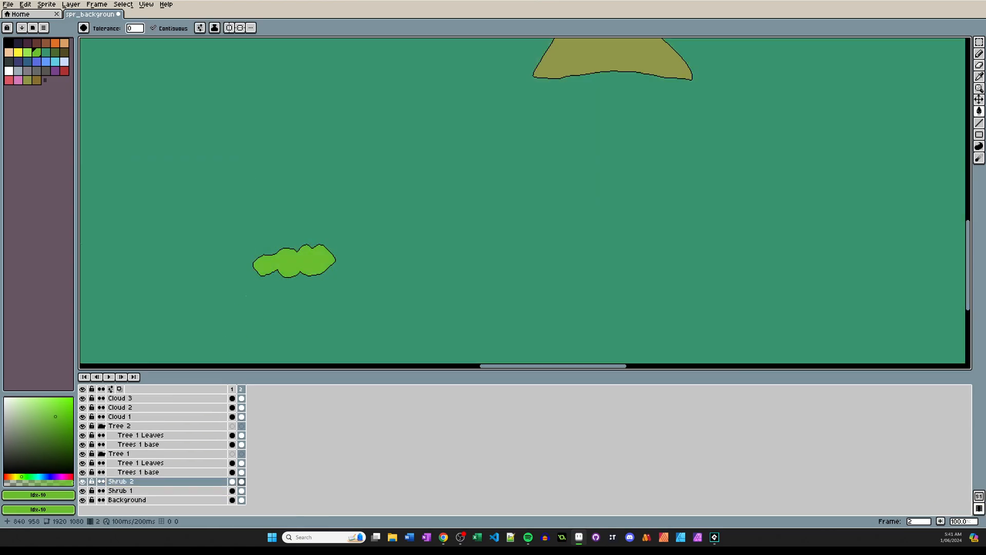
{"action": "scroll", "coordinate": [416, 247], "scroll_direction": "down", "scroll_amount": 2}
{"action": "middle_click_drag", "start_coordinate": [439, 238], "coordinate": [472, 209]}
{"action": "scroll", "coordinate": [477, 214], "scroll_direction": "down", "scroll_amount": 1}
{"action": "key", "text": "ctrl+s"}
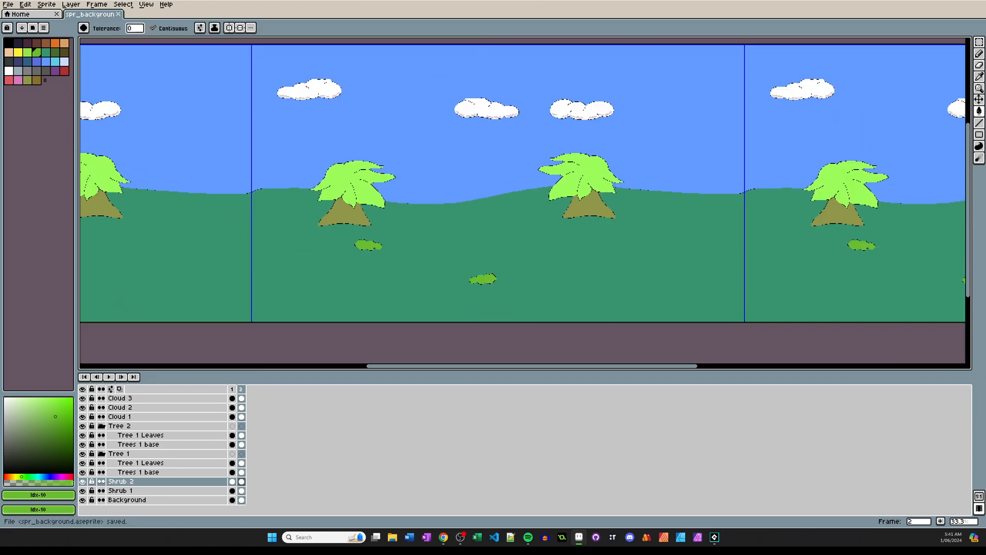
Close the sprite sheet export without exporting and tag frame 1 as Room 1.
{"action": "key", "text": "ctrl+e"}
{"action": "left_click", "coordinate": [337, 279]}
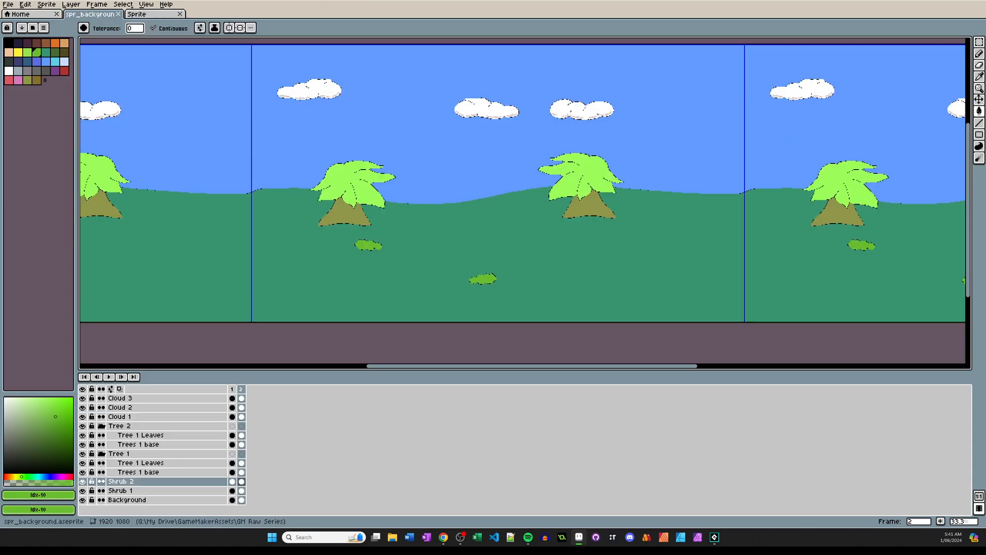
{"action": "right_click", "coordinate": [232, 388]}
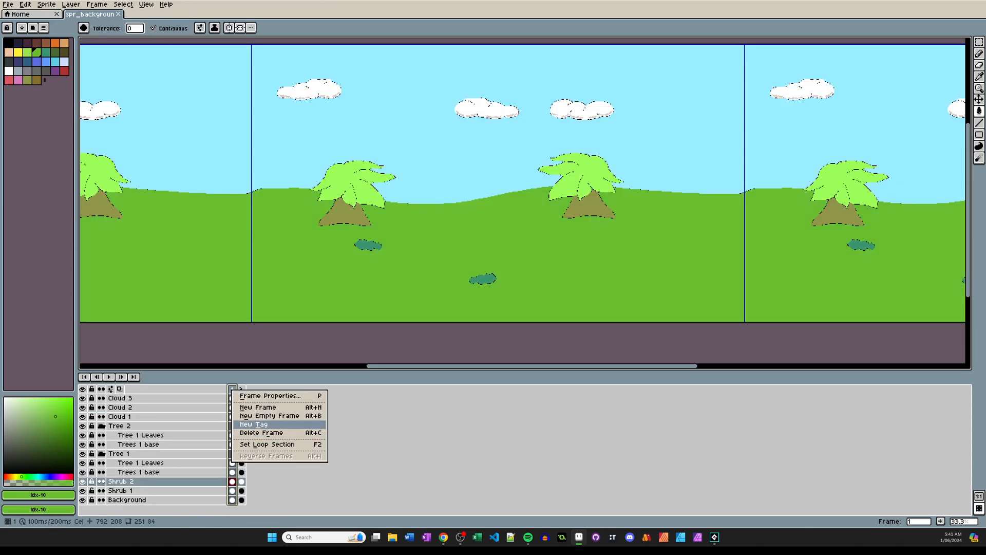
{"action": "left_click", "coordinate": [257, 425]}
{"action": "type", "text": "Day"}
{"action": "key", "text": "Return"}
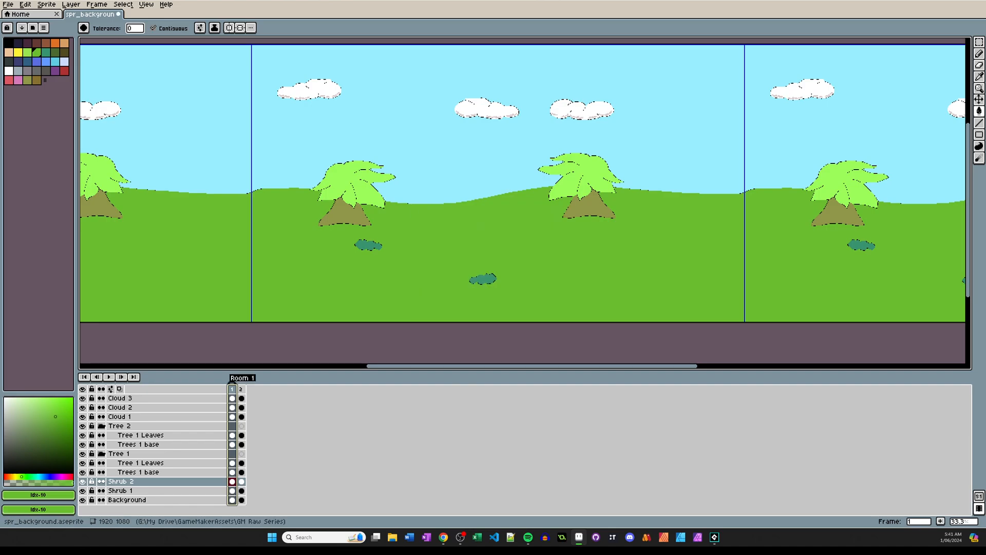
Tag frame 2 as Room 2 and save the background file.
{"action": "right_click", "coordinate": [241, 389]}
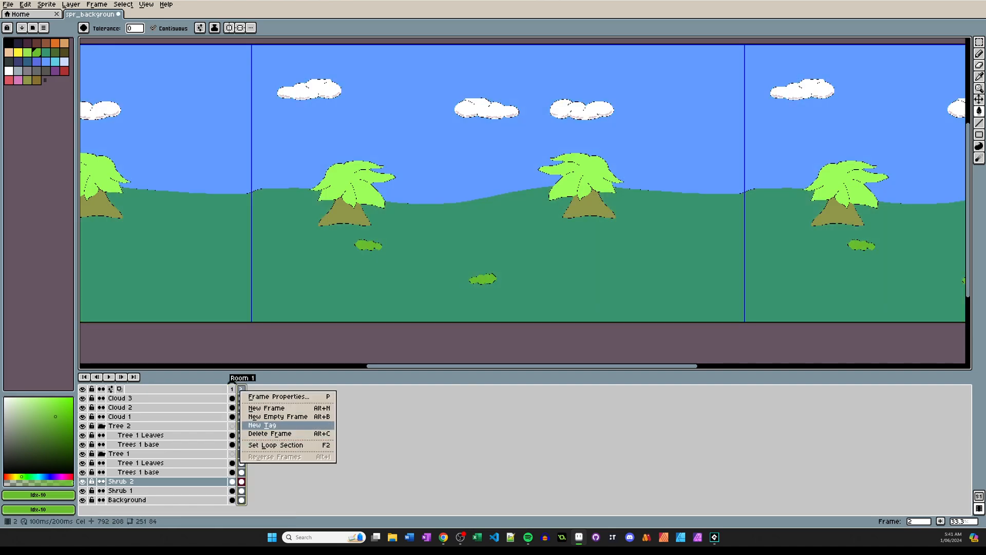
{"action": "left_click", "coordinate": [262, 425]}
{"action": "type", "text": "Room 2"}
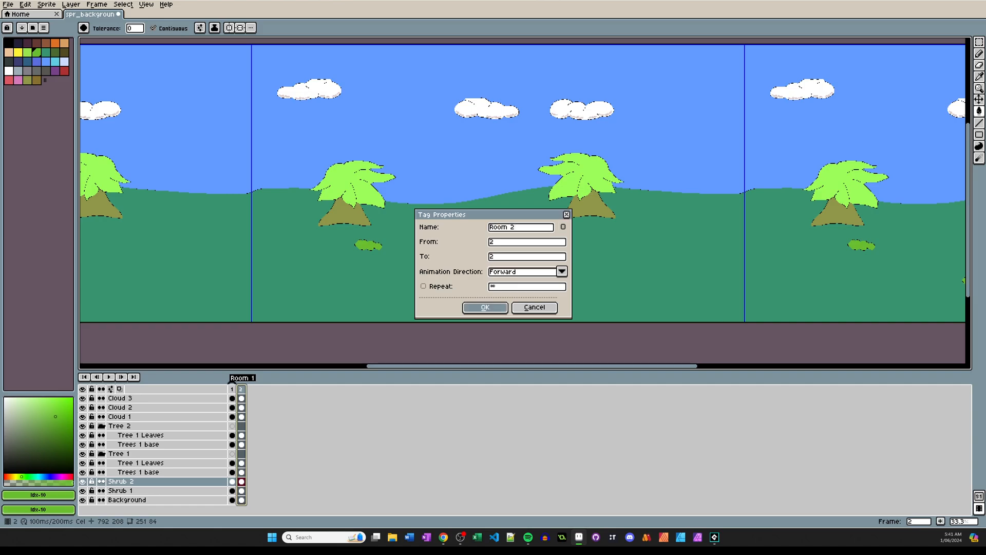
{"action": "key", "text": "Return"}
{"action": "key", "text": "ctrl+s"}
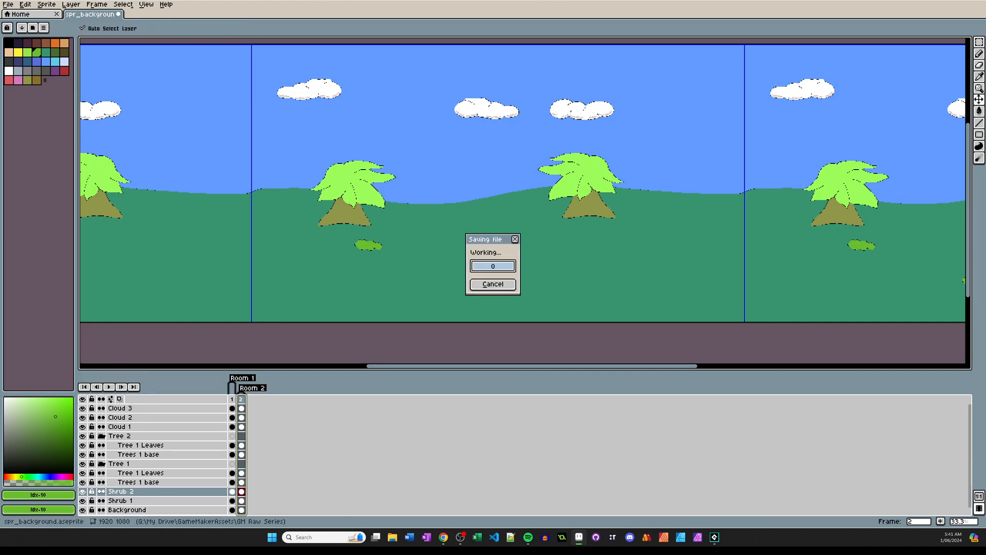
Export both frames as a PNG sprite sheet, adding _2 to the spr_background file name.
{"action": "key", "text": "ctrl+e"}
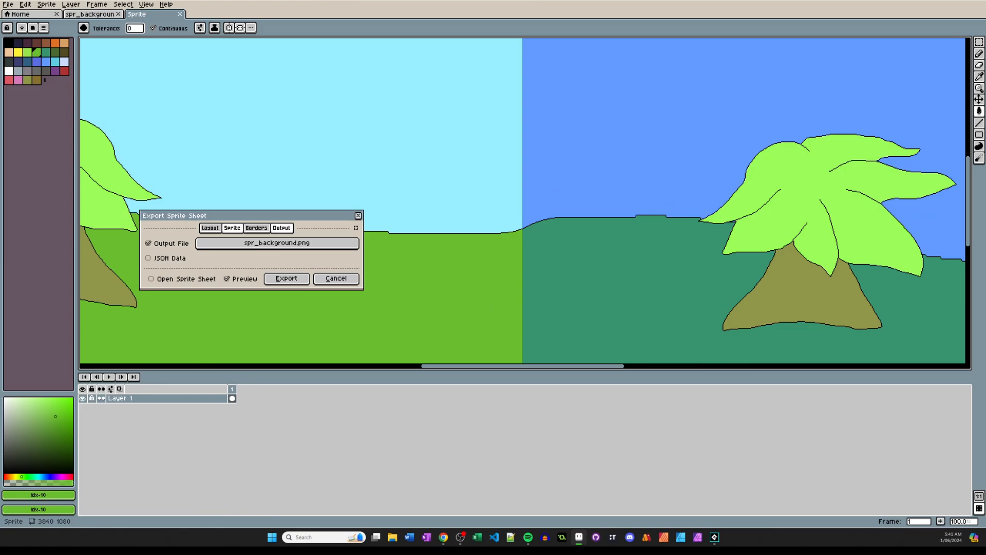
{"action": "left_click", "coordinate": [298, 275]}
{"action": "left_click", "coordinate": [252, 307]}
{"action": "left_click", "coordinate": [281, 227]}
{"action": "left_click", "coordinate": [280, 244]}
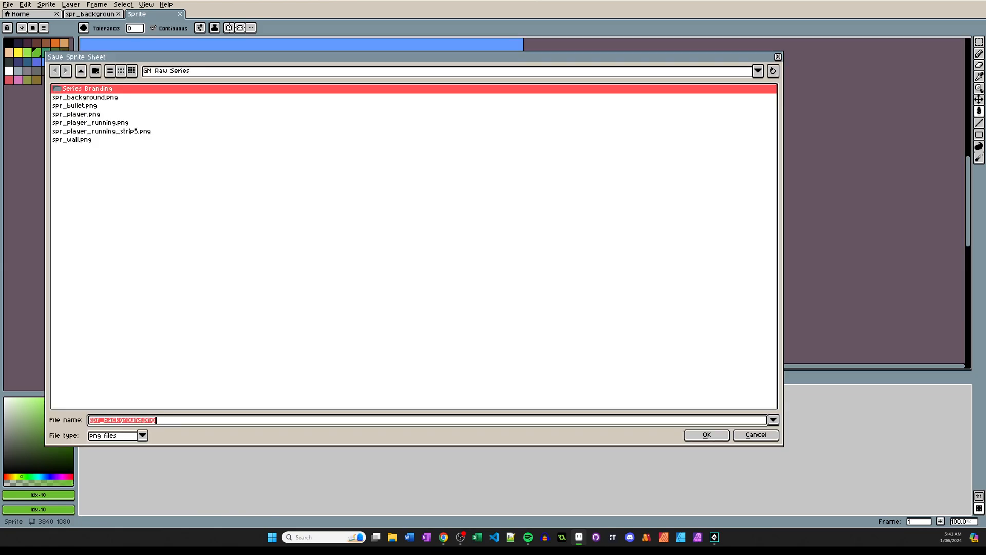
{"action": "left_click", "coordinate": [142, 420]}
{"action": "type", "text": "_2"}
{"action": "key", "text": "Return"}
{"action": "key", "text": "Return"}
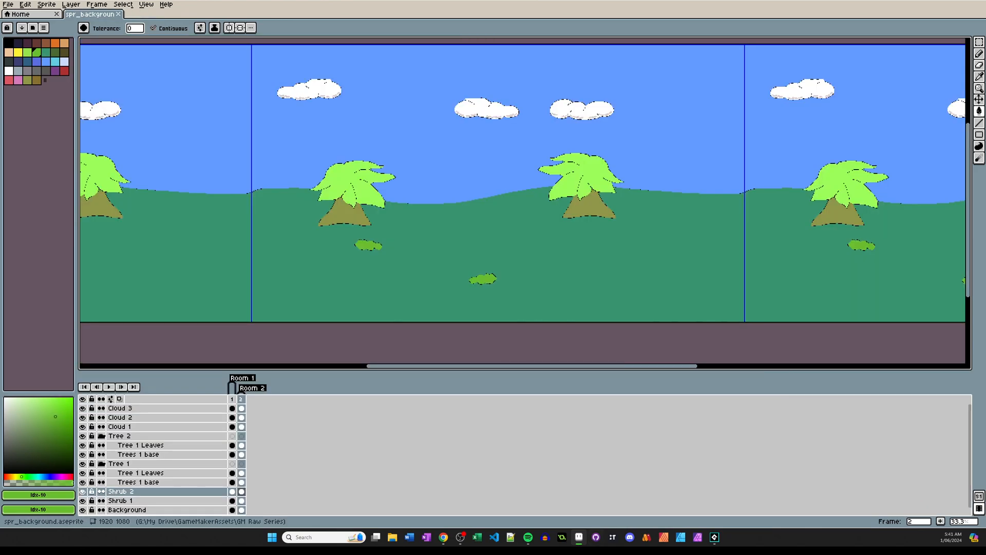
Switch to GameMaker, create a group named levels under Sprites, and move spr_background into it.
{"action": "left_click", "coordinate": [715, 537]}
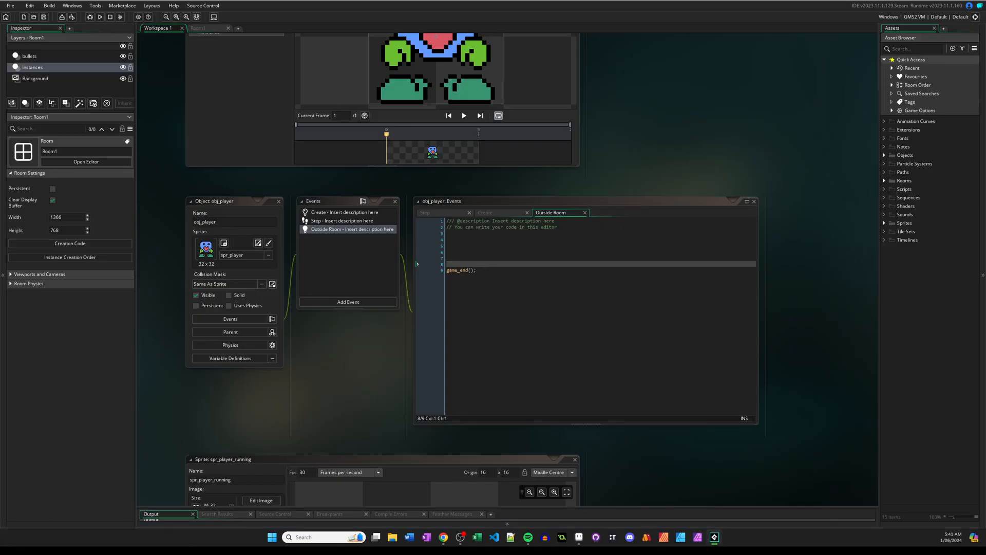
{"action": "left_click", "coordinate": [884, 223]}
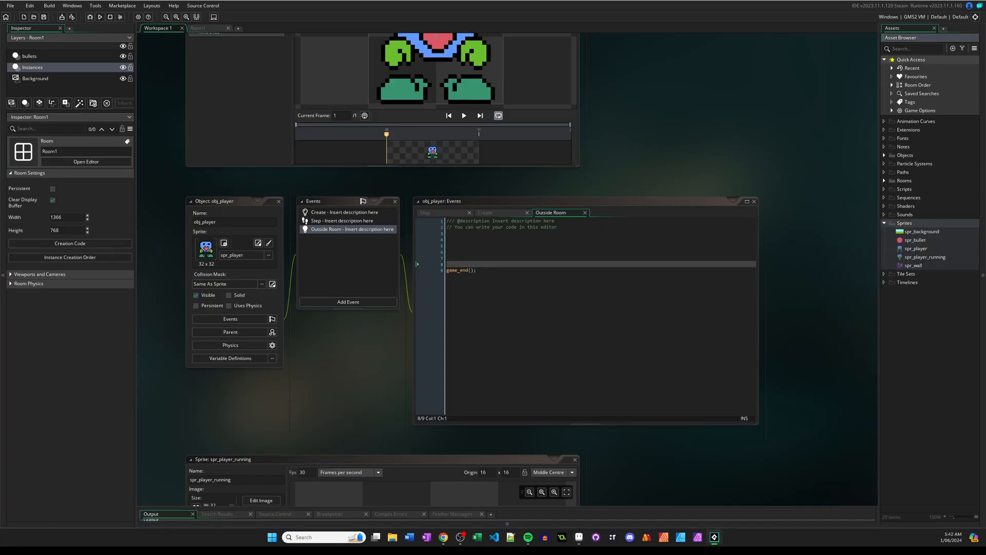
{"action": "left_click", "coordinate": [922, 231]}
{"action": "right_click", "coordinate": [910, 223]}
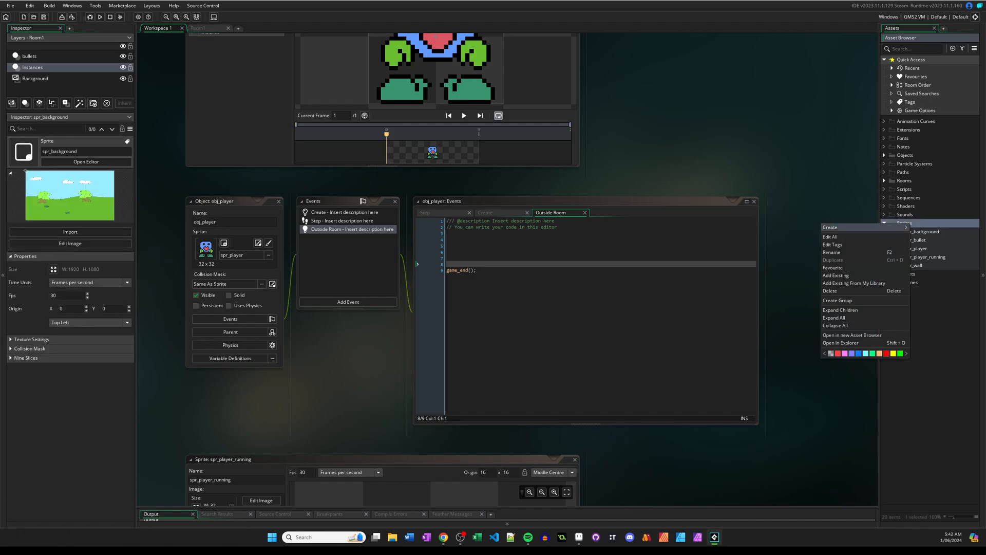
{"action": "left_click", "coordinate": [838, 301]}
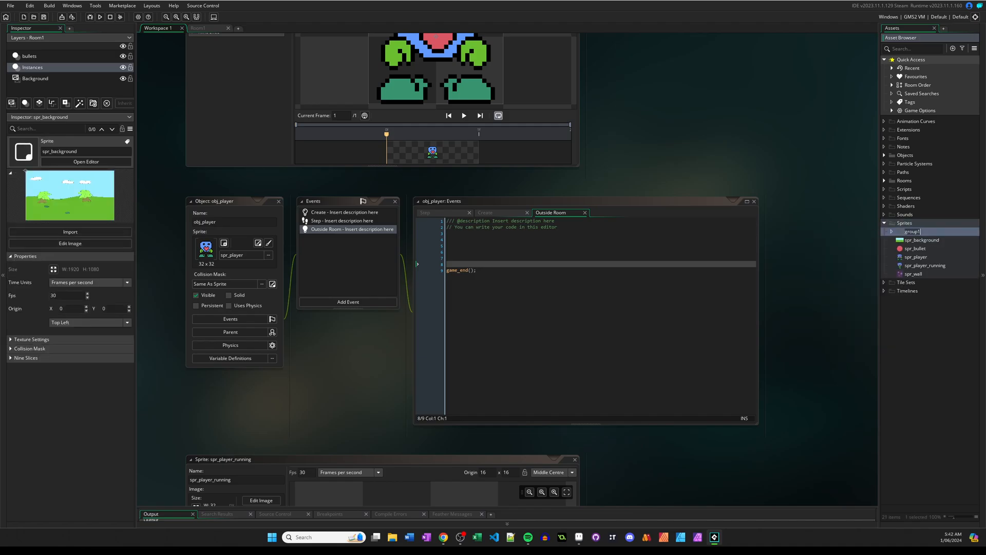
{"action": "type", "text": "levels"}
{"action": "left_click_drag", "start_coordinate": [921, 240], "coordinate": [911, 231]}
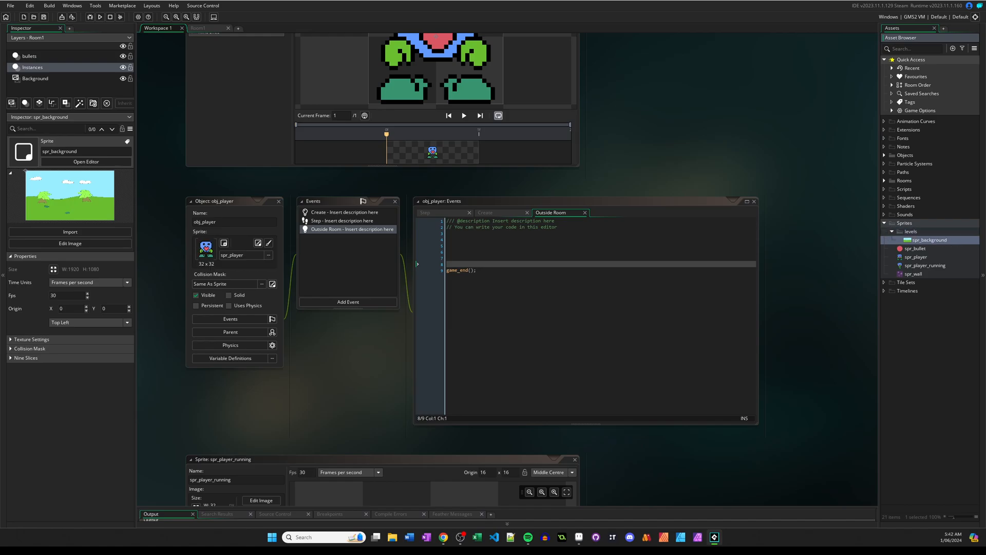
Create a sprite in the levels group from spr_background_2.png and name it spr_background_2.
{"action": "right_click", "coordinate": [911, 232]}
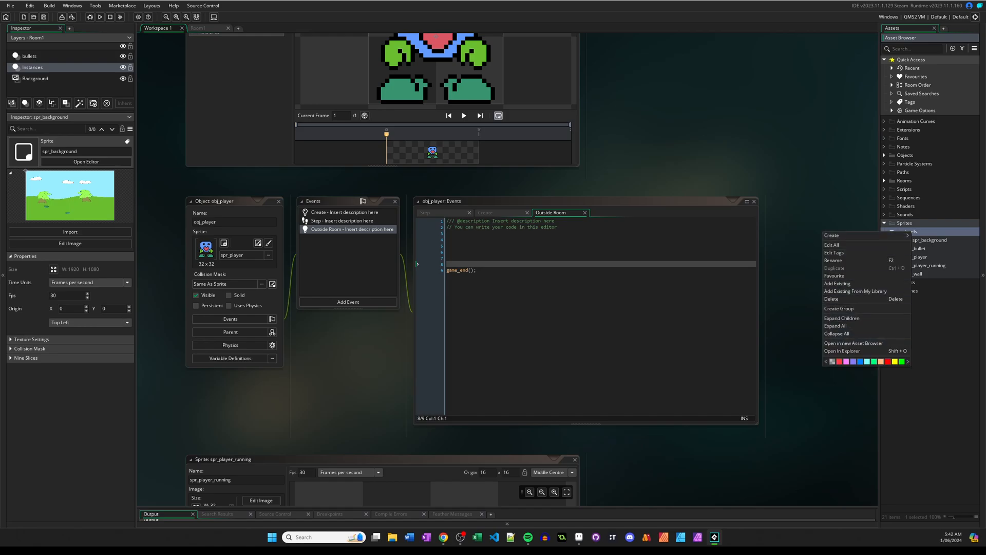
{"action": "mouse_move", "coordinate": [853, 236]}
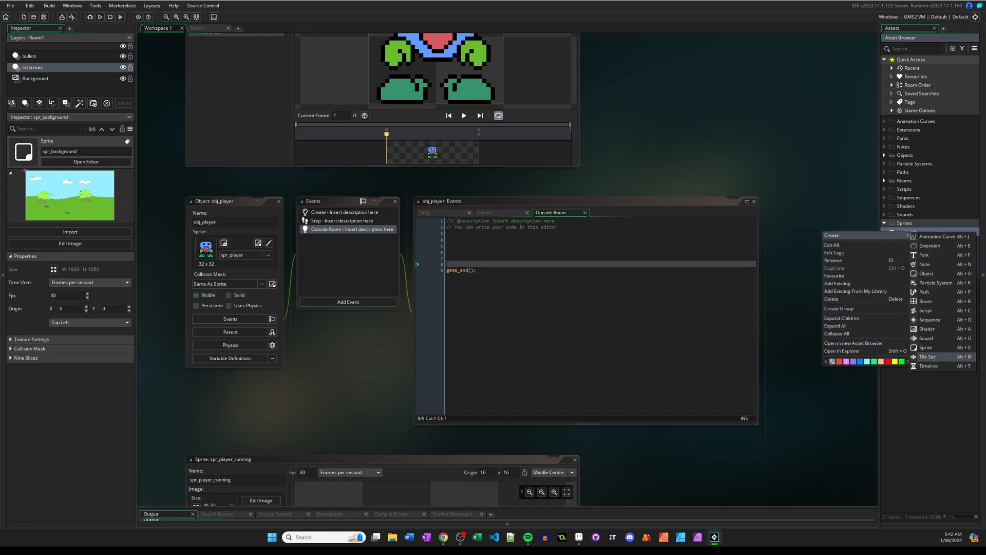
{"action": "left_click", "coordinate": [926, 347]}
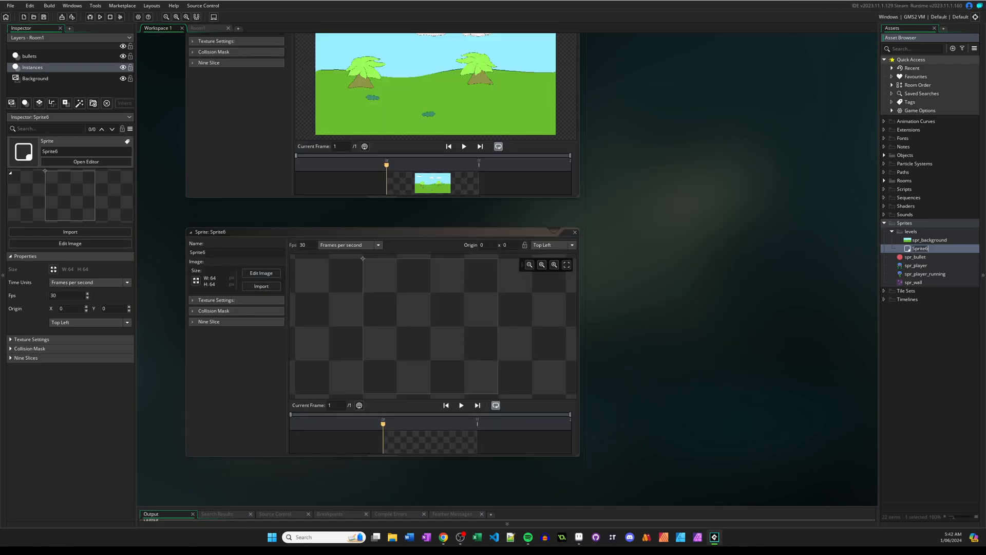
{"action": "left_click", "coordinate": [261, 286]}
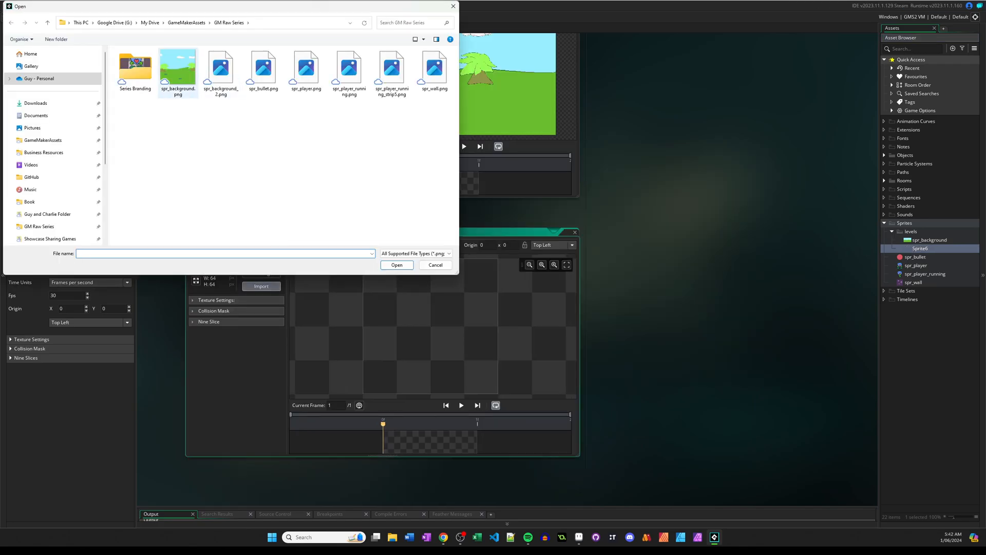
{"action": "double_click", "coordinate": [221, 75]}
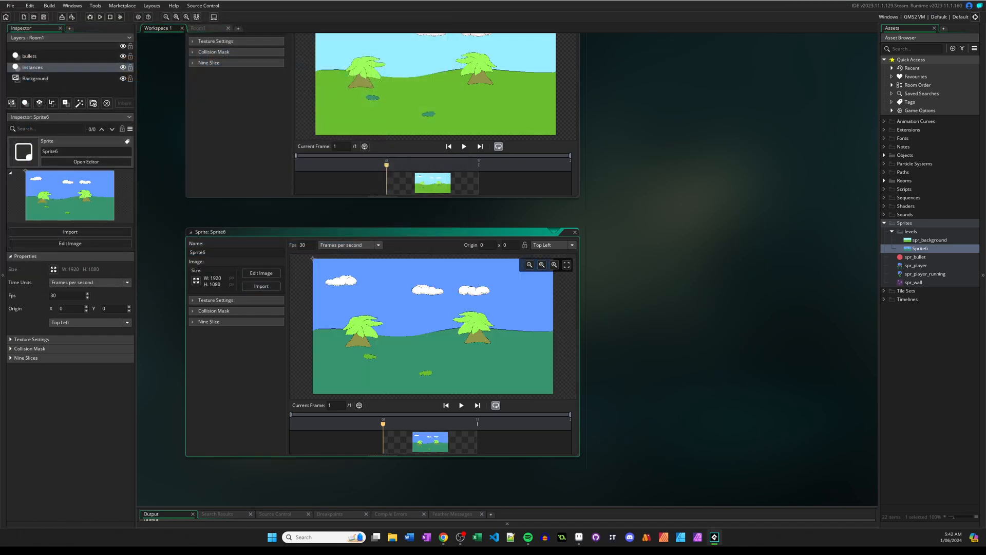
{"action": "key", "text": "ctrl+a"}
{"action": "type", "text": "spr"}
{"action": "key", "text": "Return"}
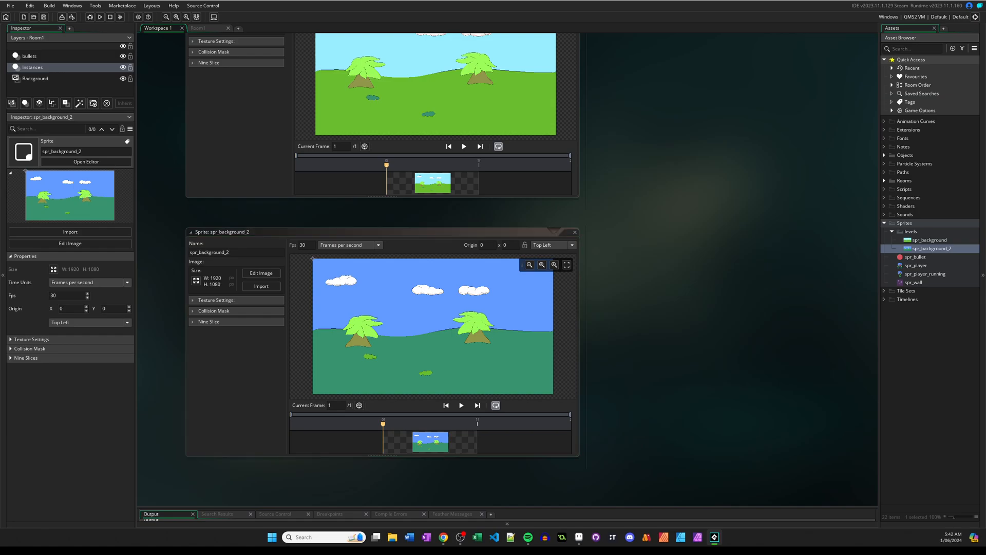
Create a new room in the Rooms group alongside Room1.
{"action": "left_click", "coordinate": [884, 180]}
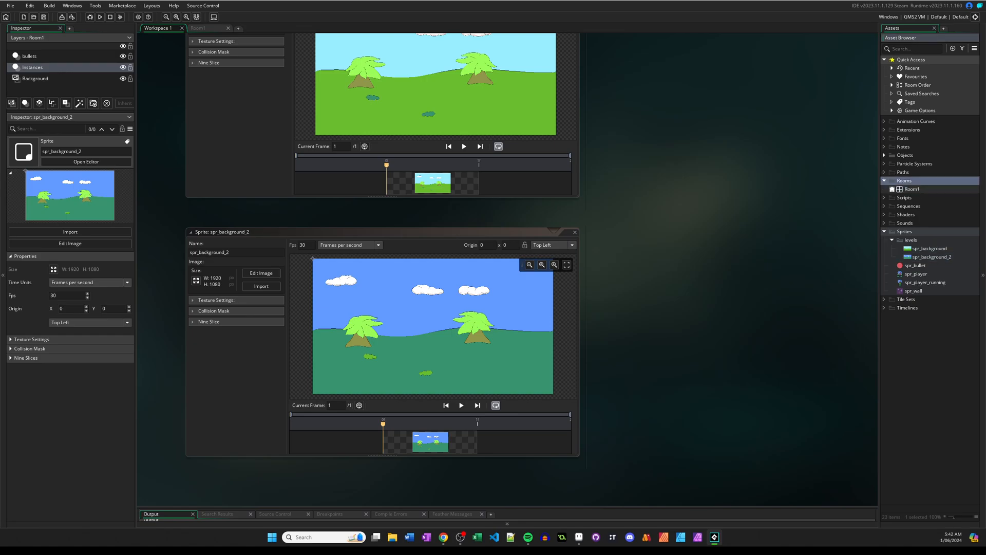
{"action": "left_click", "coordinate": [912, 189]}
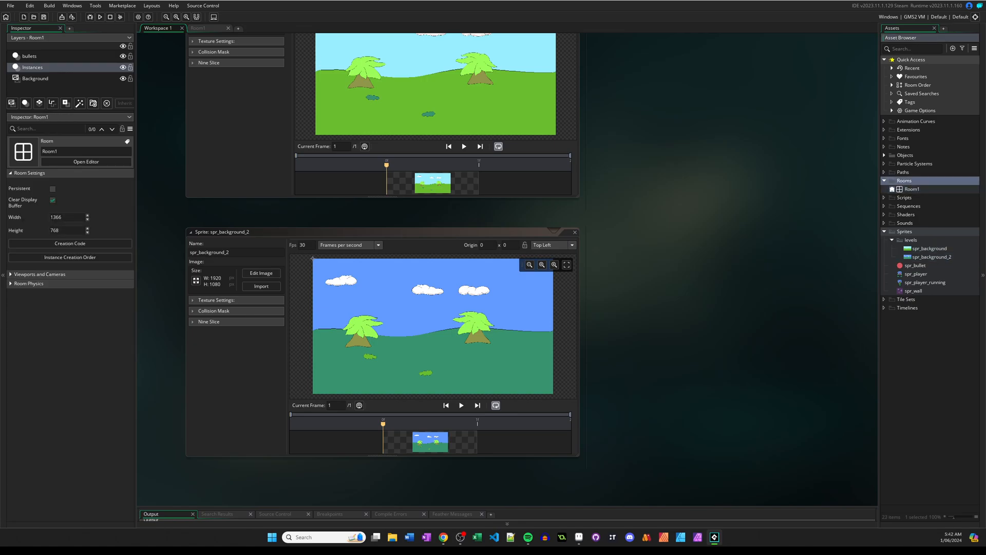
{"action": "right_click", "coordinate": [916, 180]}
{"action": "mouse_move", "coordinate": [904, 183]}
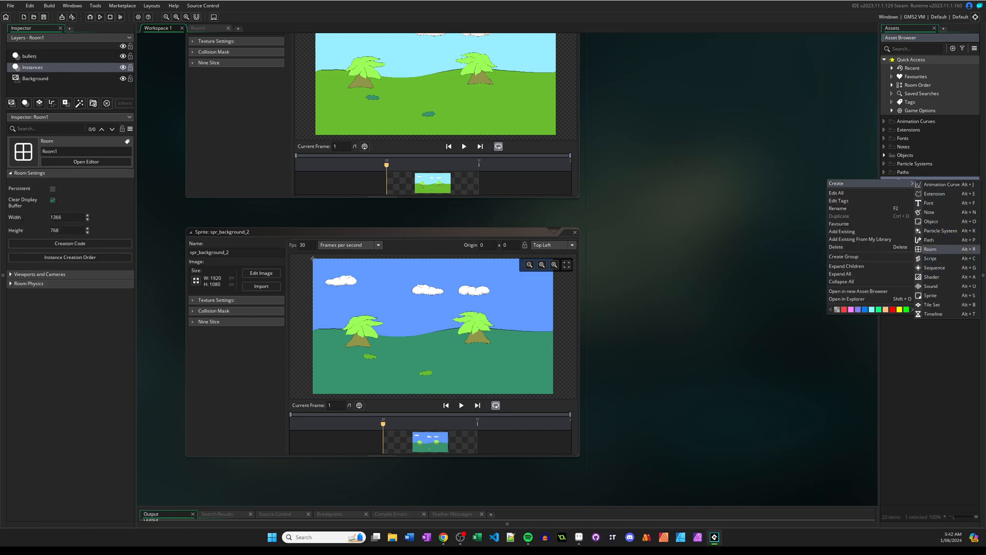
{"action": "left_click", "coordinate": [930, 250]}
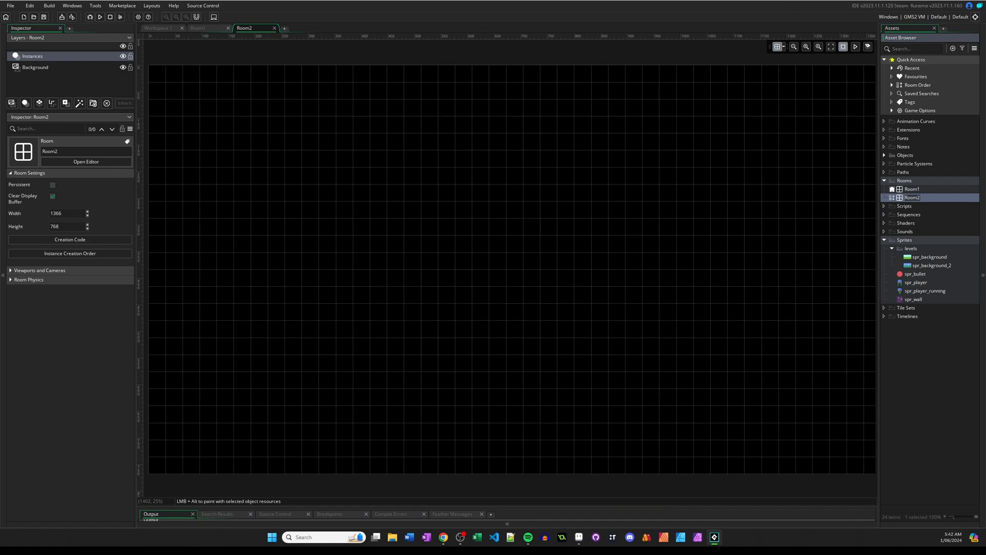
{"action": "key", "text": "Return"}
Rename the new room level2 and reload the project's modified resources.
{"action": "left_click", "coordinate": [43, 151]}
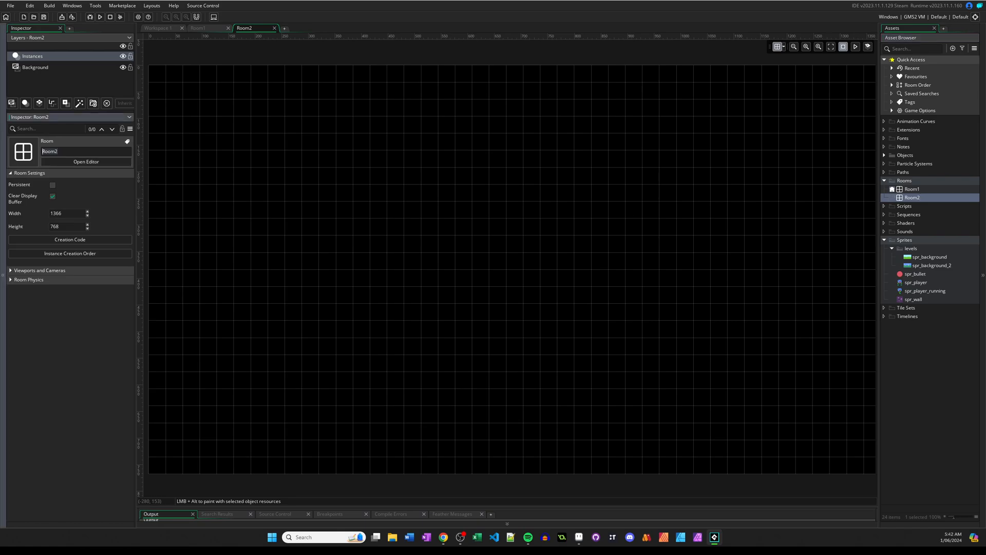
{"action": "key", "text": "ctrl+a"}
{"action": "type", "text": "level2"}
{"action": "key", "text": "Return"}
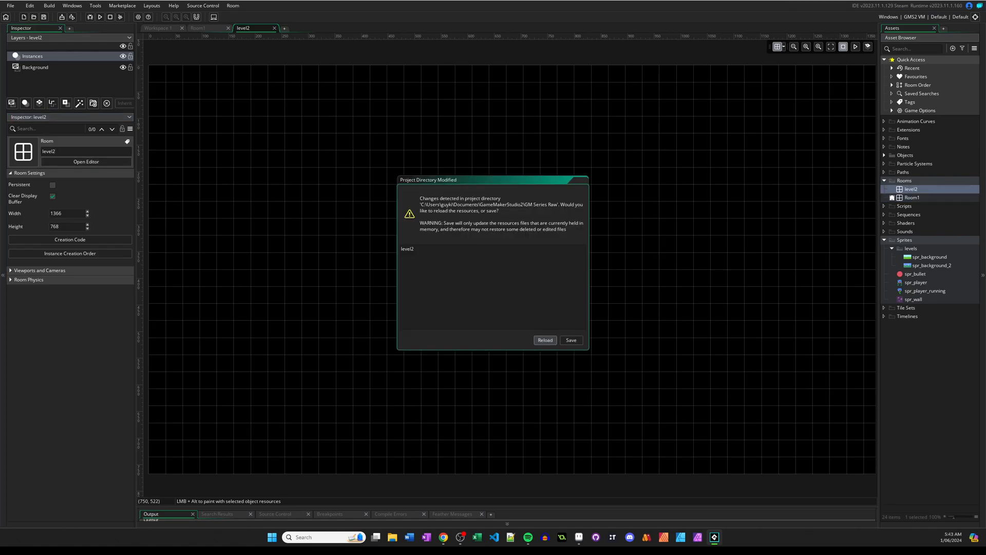
{"action": "left_click", "coordinate": [545, 340]}
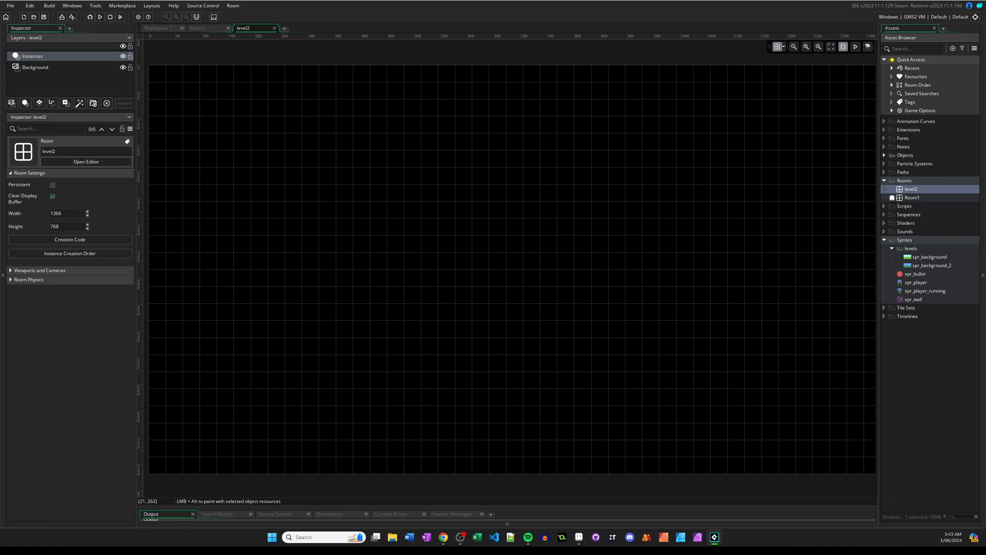
Assign spr_background_2 as the sprite of level2's Background layer.
{"action": "left_click", "coordinate": [39, 68]}
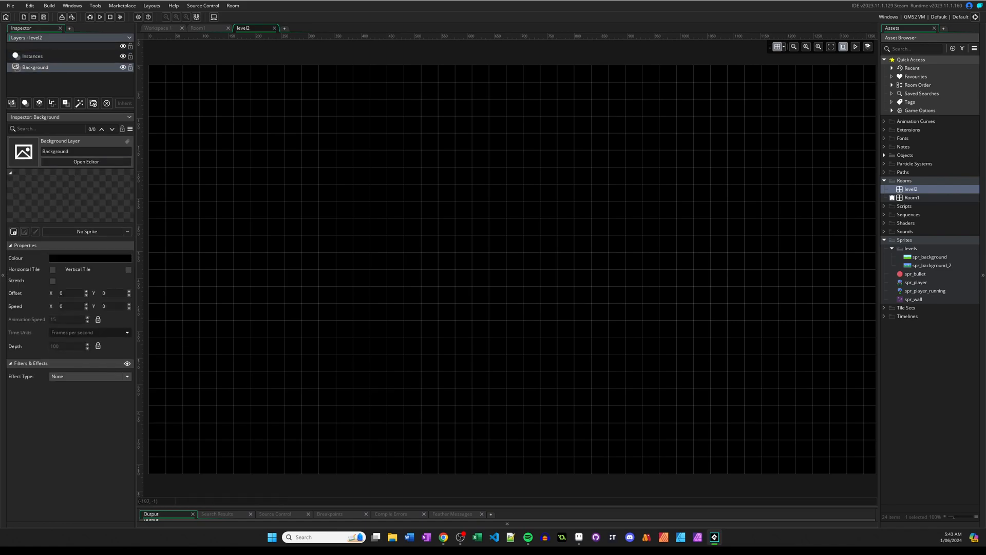
{"action": "left_click", "coordinate": [86, 231]}
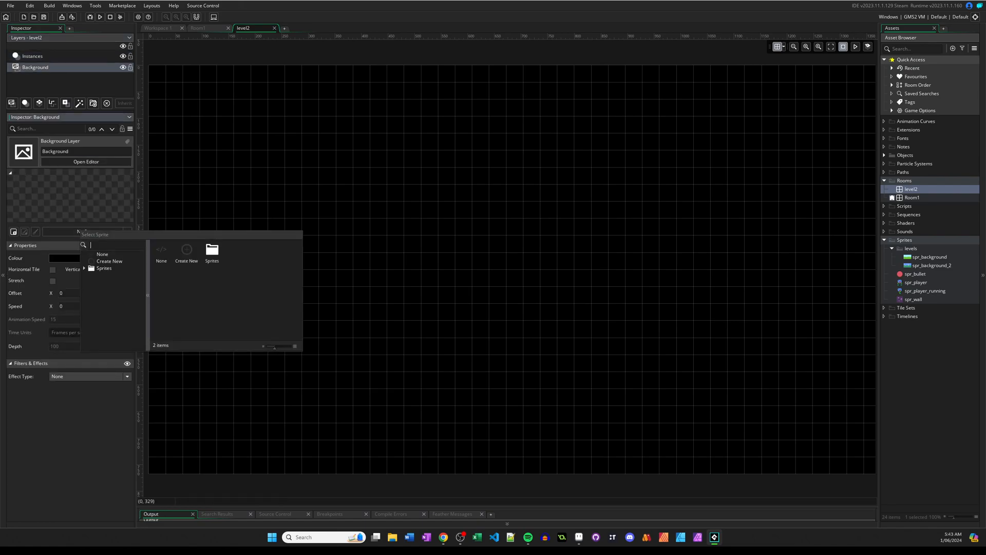
{"action": "left_click", "coordinate": [189, 252]}
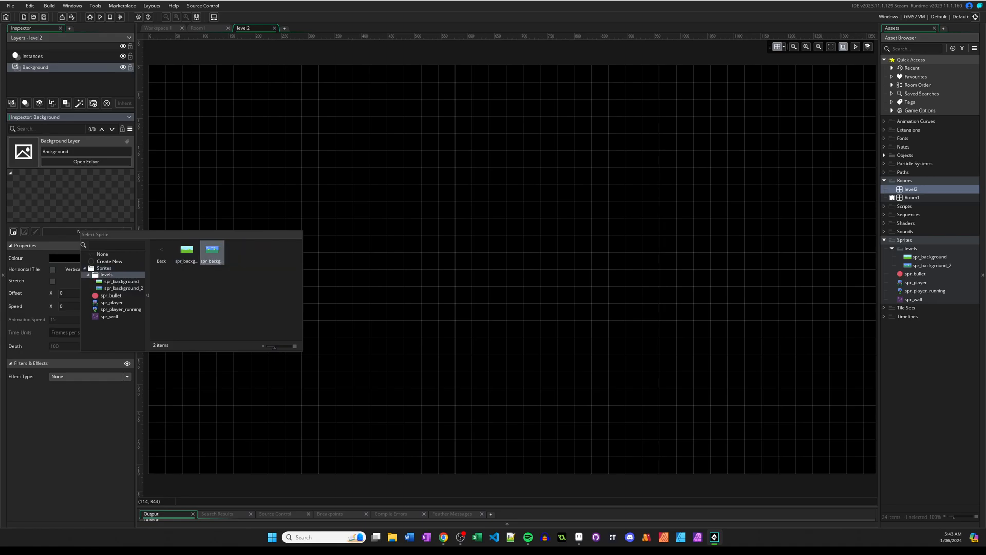
{"action": "left_click", "coordinate": [209, 248]}
{"action": "middle_click_drag", "start_coordinate": [530, 352], "coordinate": [430, 341]}
{"action": "scroll", "coordinate": [430, 341], "scroll_direction": "down", "scroll_amount": 1}
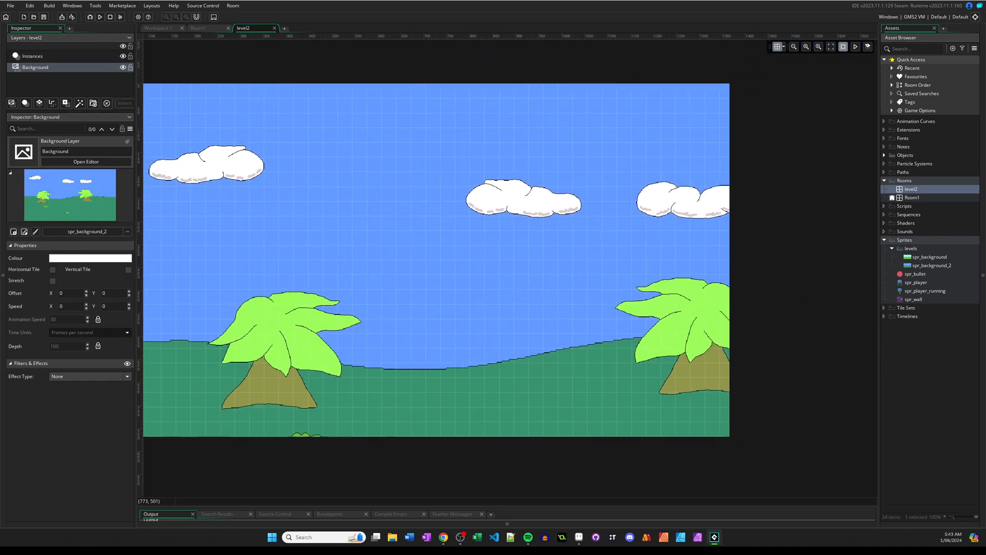
Set the vertical offset of level2's Background layer to -100.
{"action": "middle_click_drag", "start_coordinate": [387, 305], "coordinate": [410, 301]}
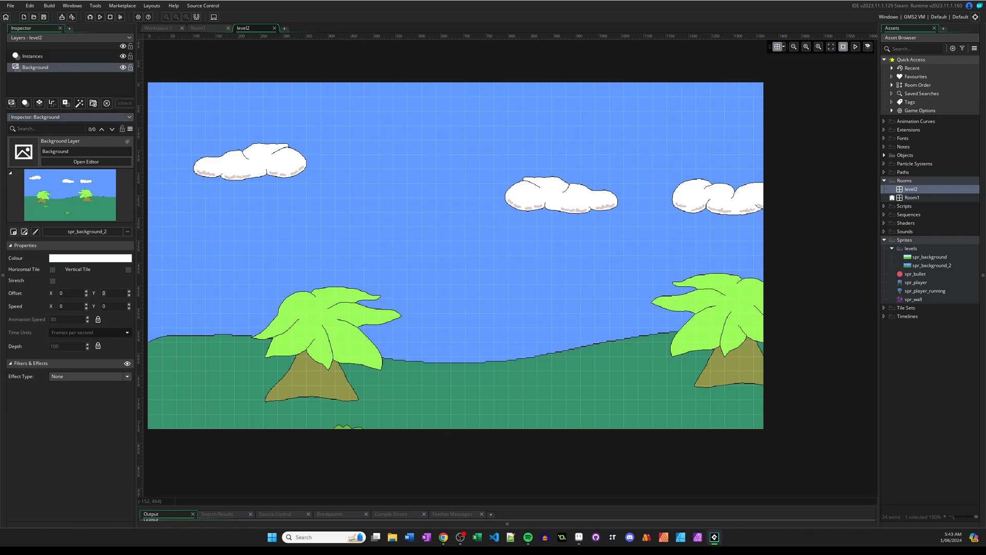
{"action": "type", "text": "0"}
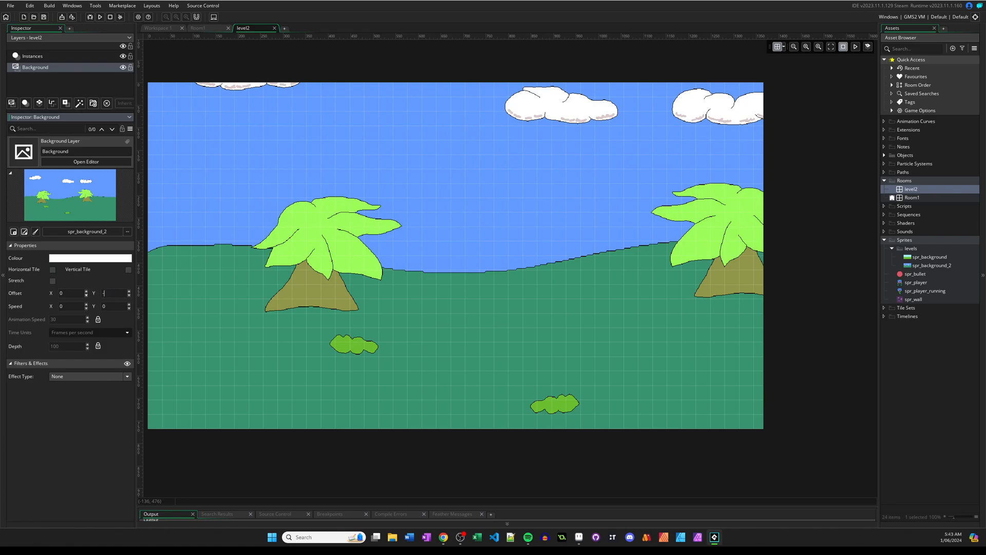
{"action": "key", "text": "Return"}
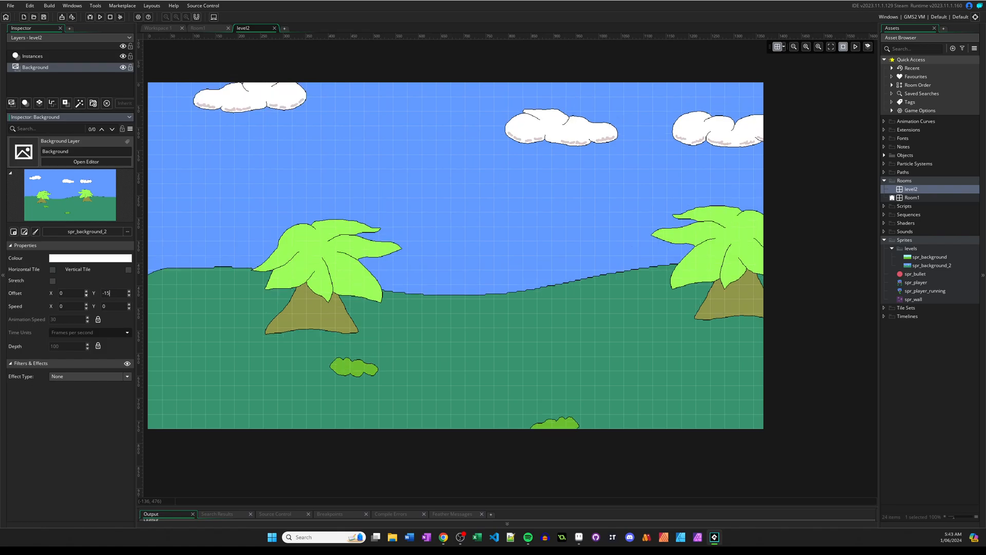
{"action": "key", "text": "Return"}
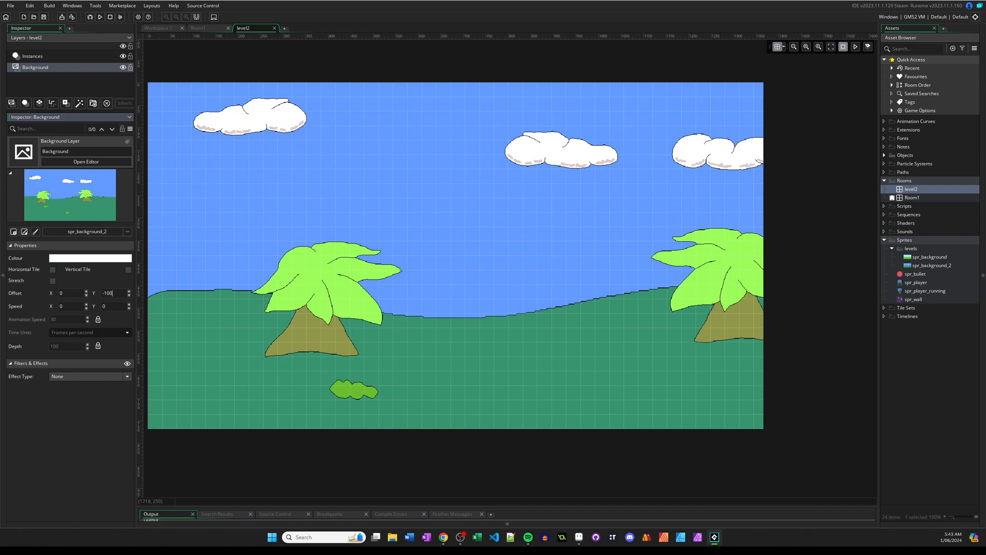
Open Room1 and check the position of level2 in the project's room order.
{"action": "double_click", "coordinate": [916, 197]}
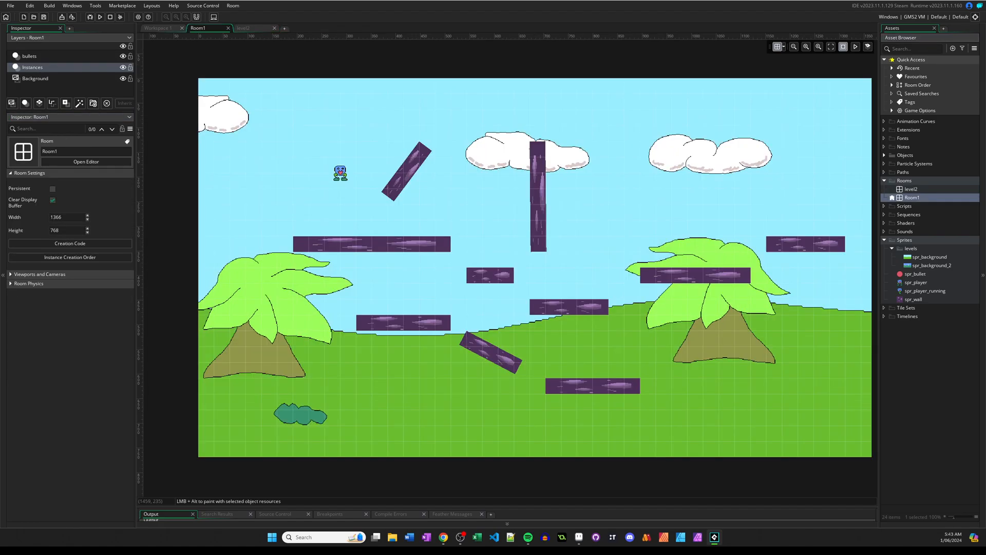
{"action": "left_click", "coordinate": [891, 195]}
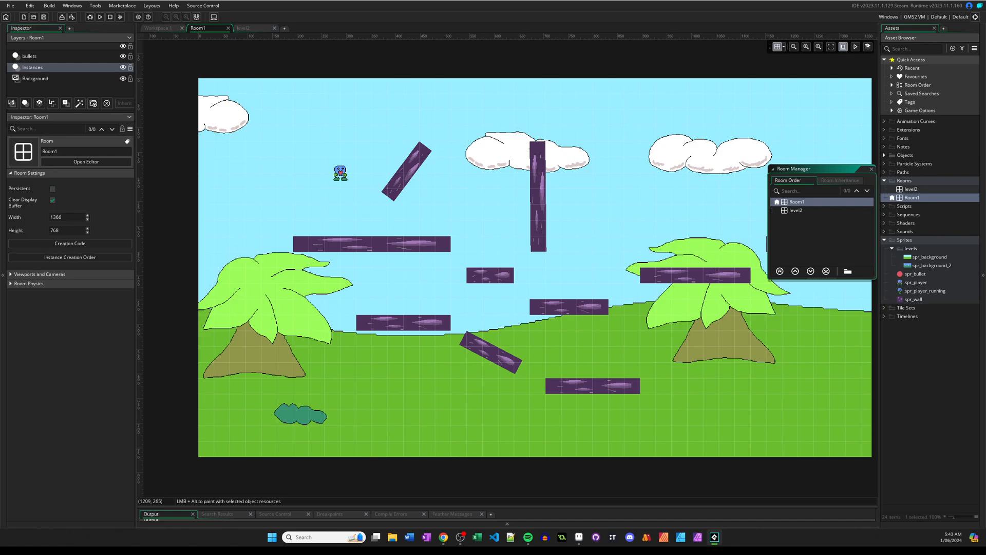
{"action": "left_click", "coordinate": [796, 210]}
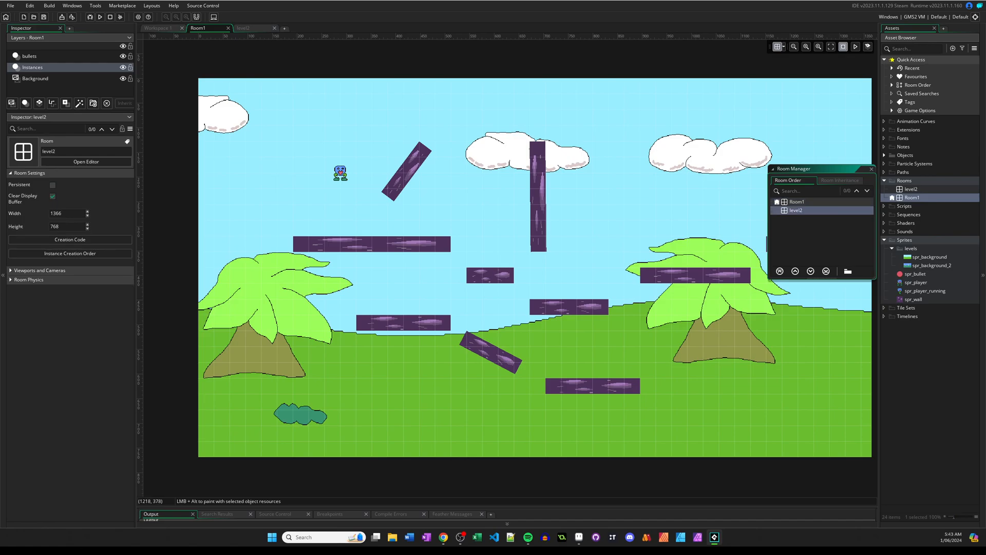
{"action": "left_click", "coordinate": [871, 168]}
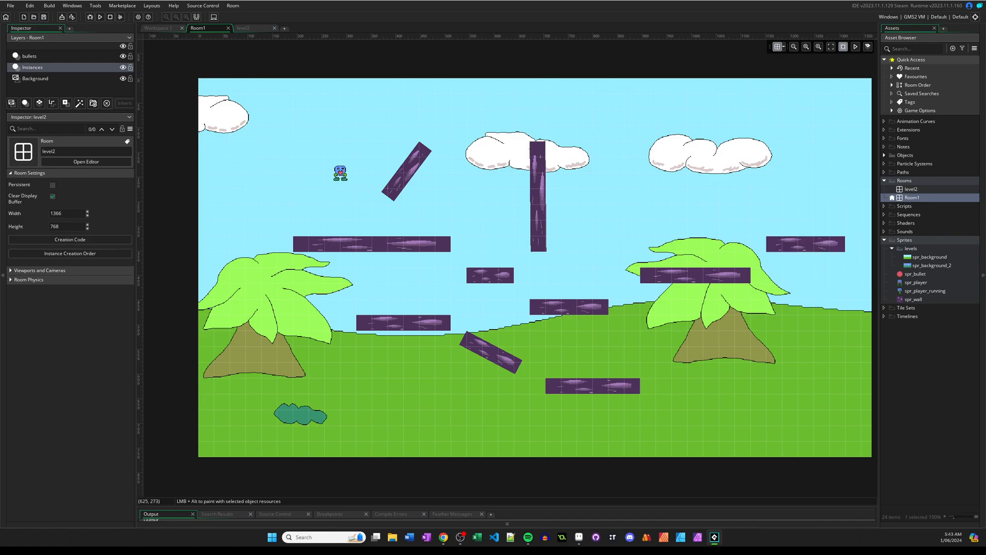
{"action": "middle_click_drag", "start_coordinate": [624, 227], "coordinate": [597, 222]}
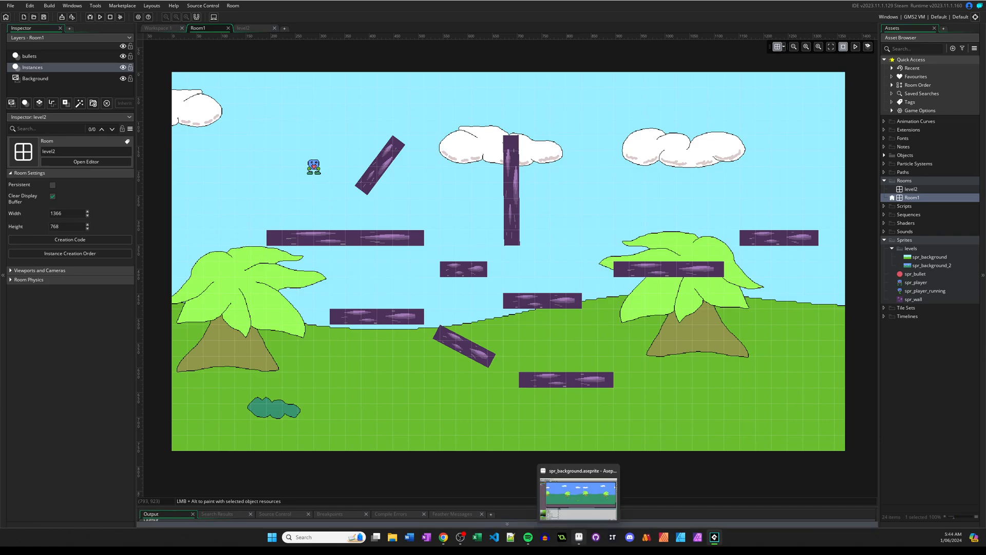
Switch to Aseprite, save the background file and open the recent file spr_player.aseprite.
{"action": "left_click", "coordinate": [579, 537]}
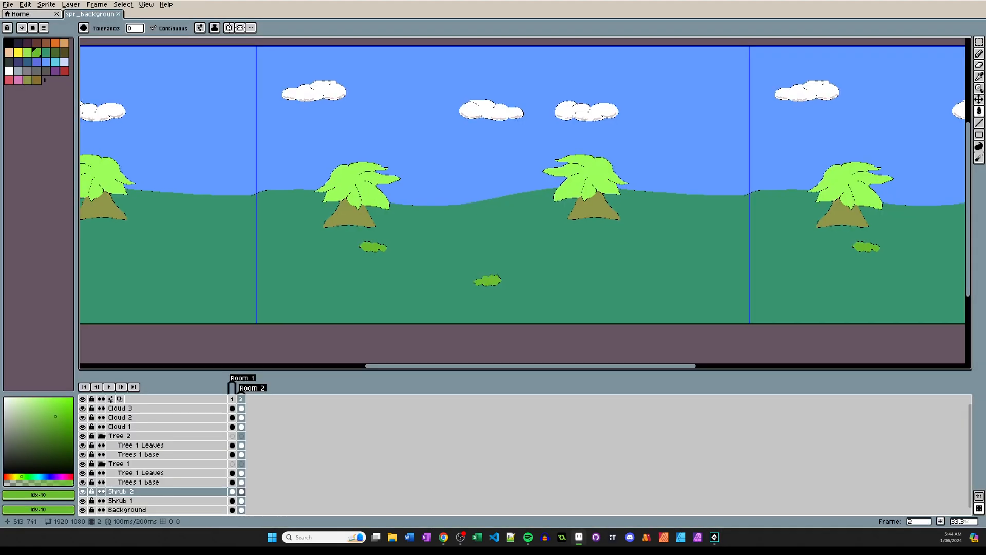
{"action": "key", "text": "ctrl+s"}
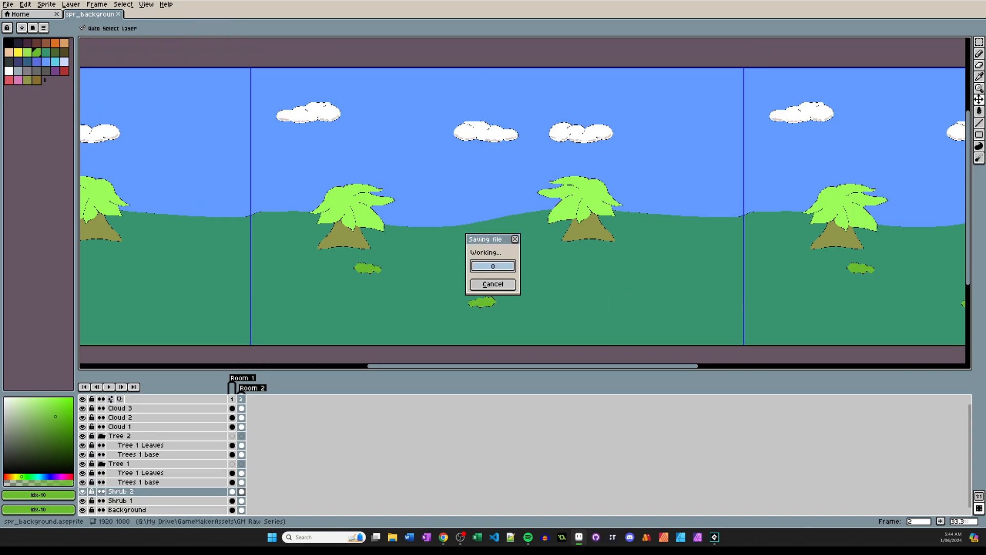
{"action": "left_click", "coordinate": [7, 4]}
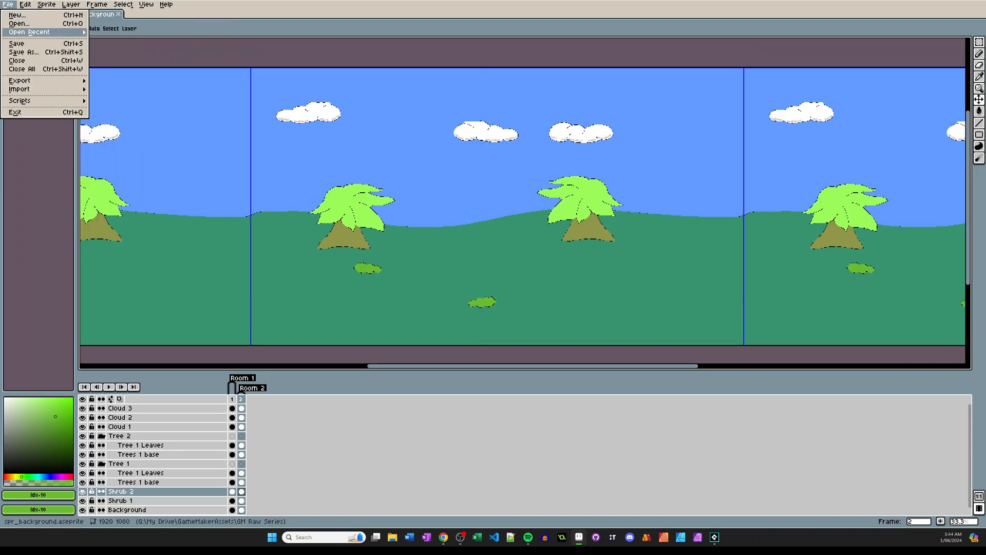
{"action": "mouse_move", "coordinate": [29, 32]}
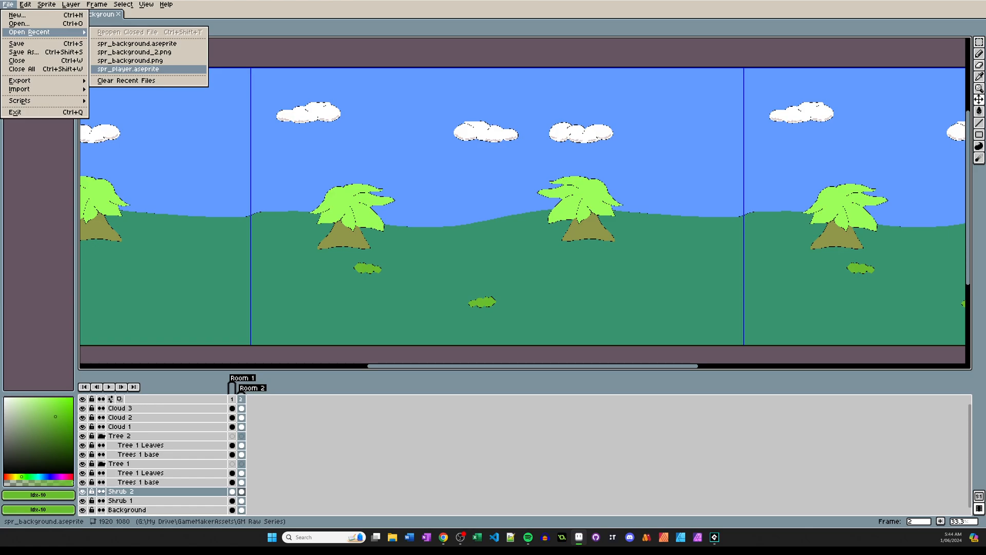
{"action": "left_click", "coordinate": [128, 69]}
{"action": "middle_click_drag", "start_coordinate": [520, 236], "coordinate": [467, 196]}
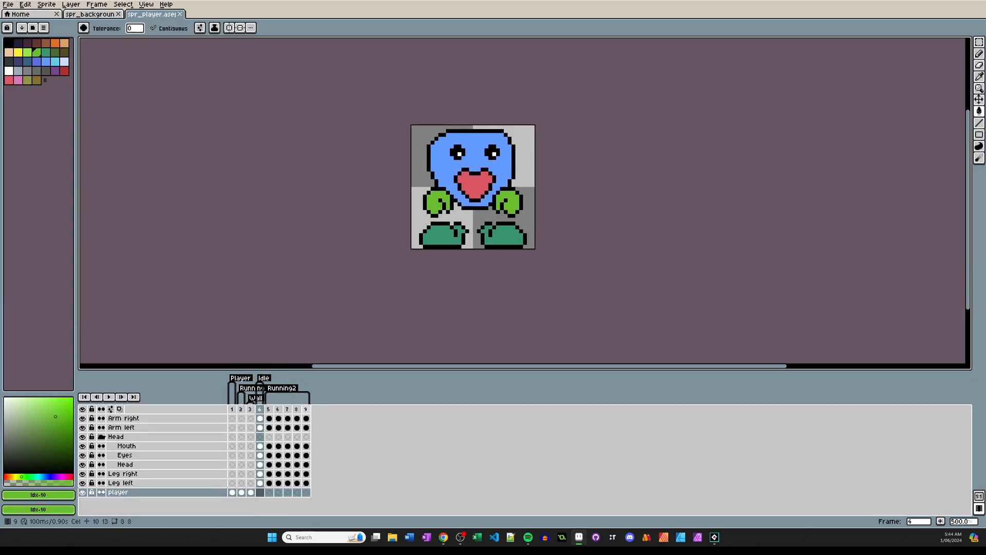
Add a new empty frame after frame 9 and tag frame 10 as Door.
{"action": "left_click", "coordinate": [306, 409]}
{"action": "right_click", "coordinate": [306, 409]}
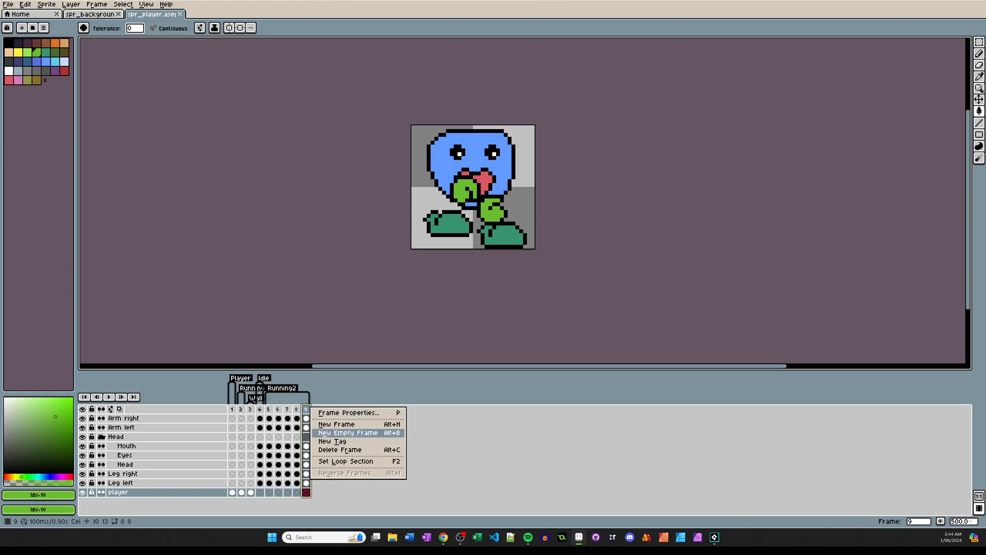
{"action": "left_click", "coordinate": [349, 432]}
{"action": "left_click", "coordinate": [315, 409]}
{"action": "right_click", "coordinate": [316, 408]}
{"action": "left_click", "coordinate": [350, 444]}
{"action": "type", "text": "Door"}
{"action": "key", "text": "Return"}
Draw a black, unfilled ellipse spanning the whole 32 by 32 canvas on the Door frame.
{"action": "scroll", "coordinate": [465, 199], "scroll_direction": "up", "scroll_amount": 1}
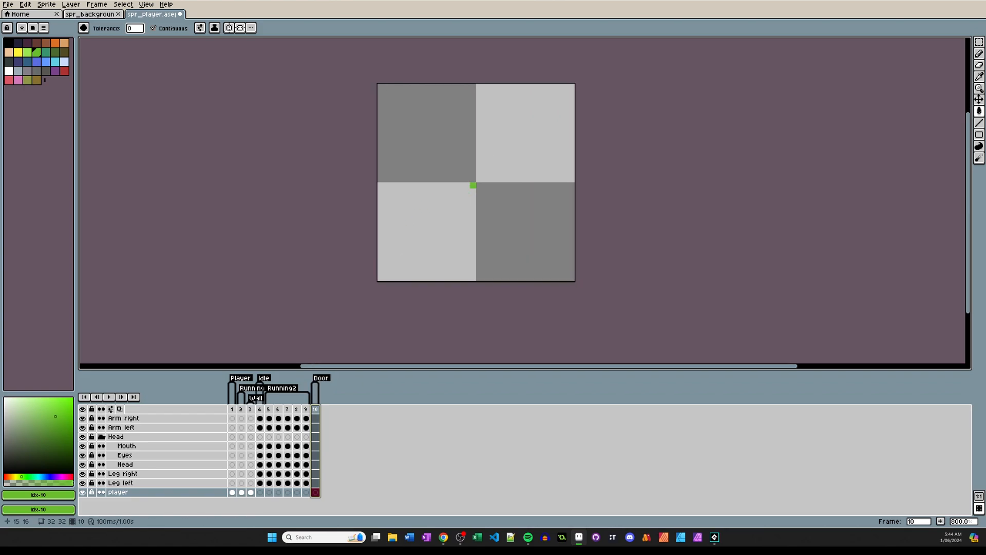
{"action": "left_click", "coordinate": [9, 43]}
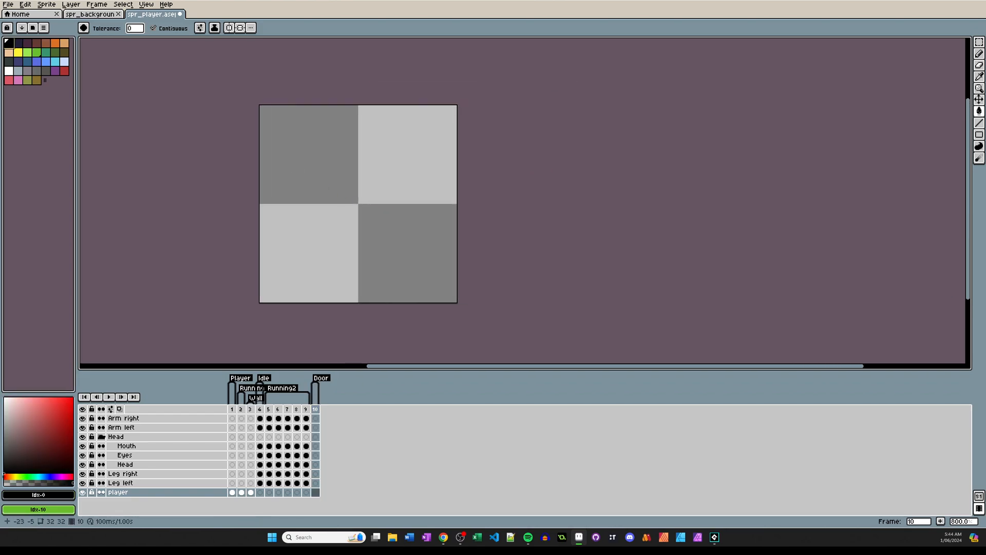
{"action": "key", "text": "b"}
{"action": "left_click_drag", "start_coordinate": [262, 300], "coordinate": [263, 206]}
{"action": "key", "text": "ctrl+z"}
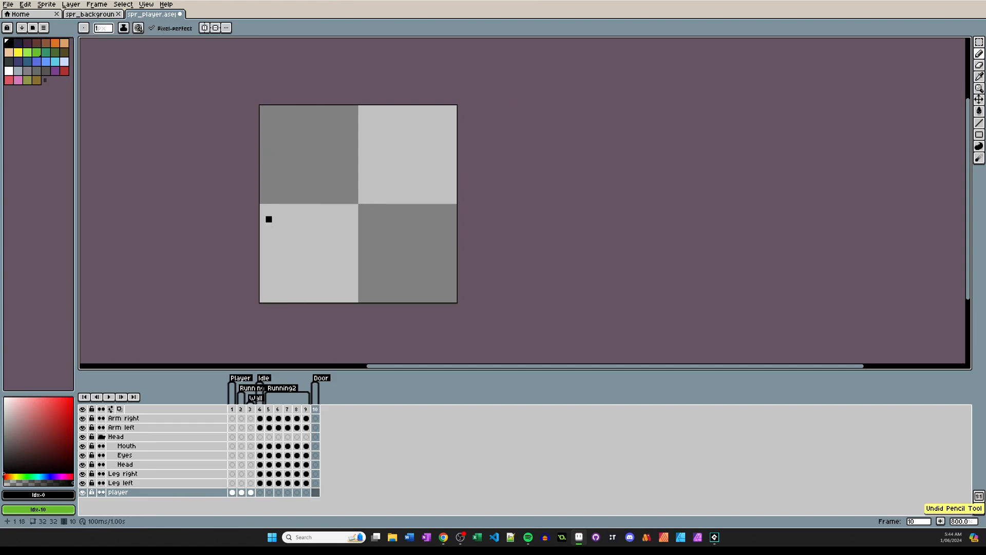
{"action": "left_click", "coordinate": [979, 135]}
{"action": "left_click", "coordinate": [956, 135]}
{"action": "mouse_move", "coordinate": [261, 106]}
{"action": "left_mouse_down"}
{"action": "mouse_move", "coordinate": [363, 187]}
{"action": "mouse_move", "coordinate": [456, 302]}
{"action": "left_mouse_up"}
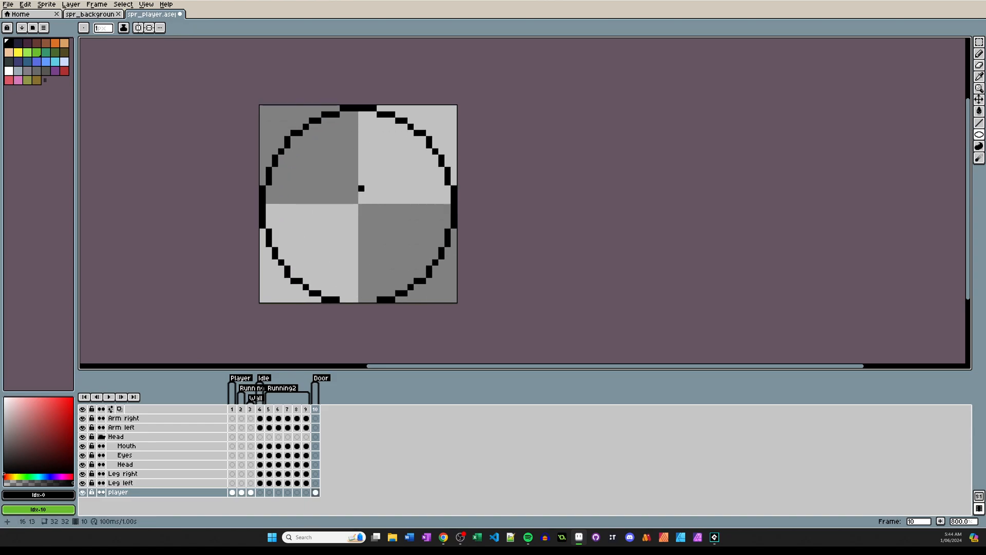
Erase the lower half of the black circle, leaving an arch for the door's top.
{"action": "key", "text": "e"}
{"action": "scroll", "coordinate": [199, 251], "scroll_direction": "up", "scroll_amount": 8, "text": "ctrl"}
{"action": "mouse_move", "coordinate": [262, 232]}
{"action": "left_mouse_down"}
{"action": "mouse_move", "coordinate": [336, 286]}
{"action": "mouse_move", "coordinate": [435, 262]}
{"action": "mouse_move", "coordinate": [441, 226]}
{"action": "left_mouse_up"}
{"action": "key", "text": "m"}
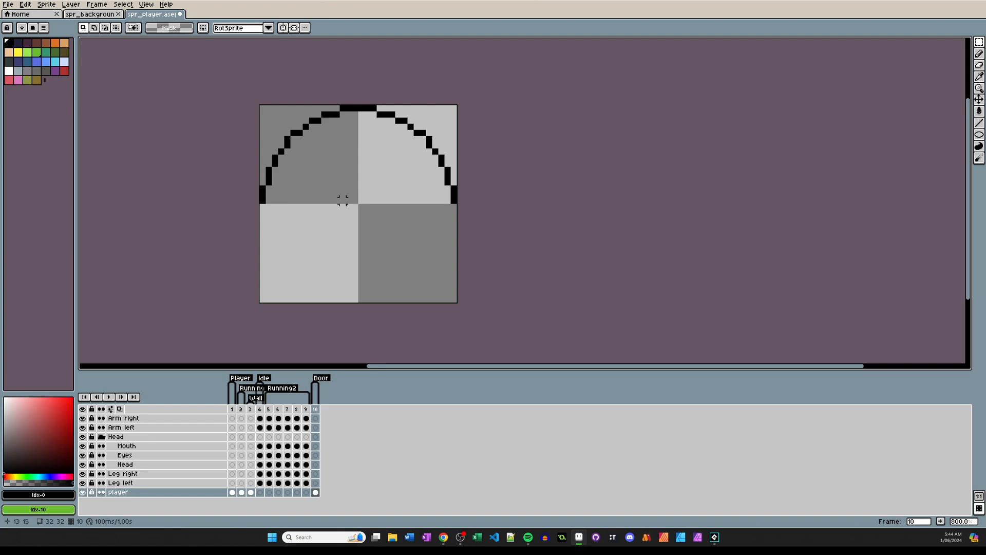
{"action": "key", "text": "b"}
{"action": "left_click_drag", "start_coordinate": [343, 200], "coordinate": [368, 220]}
{"action": "key", "text": "ctrl+z"}
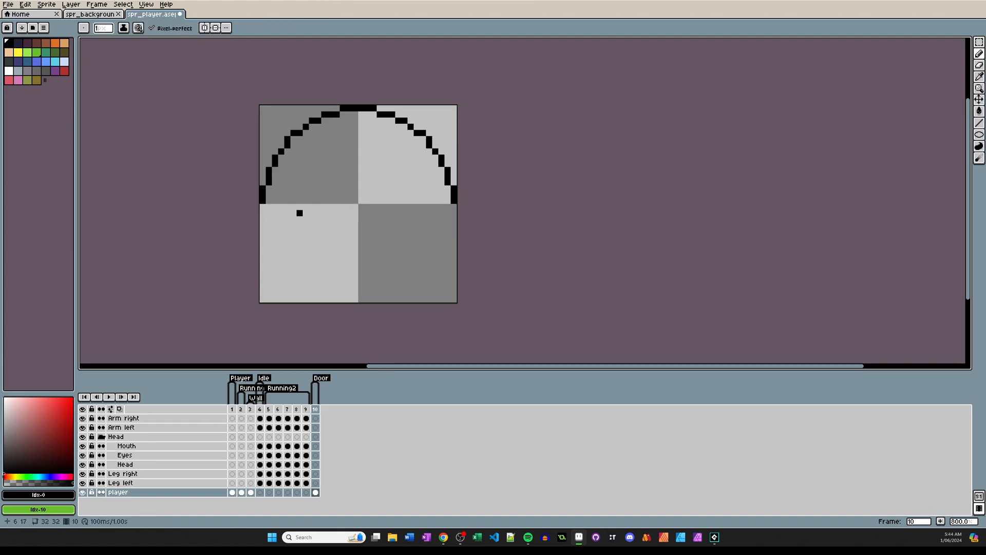
{"action": "key", "text": "m"}
{"action": "left_click_drag", "start_coordinate": [308, 166], "coordinate": [414, 252]}
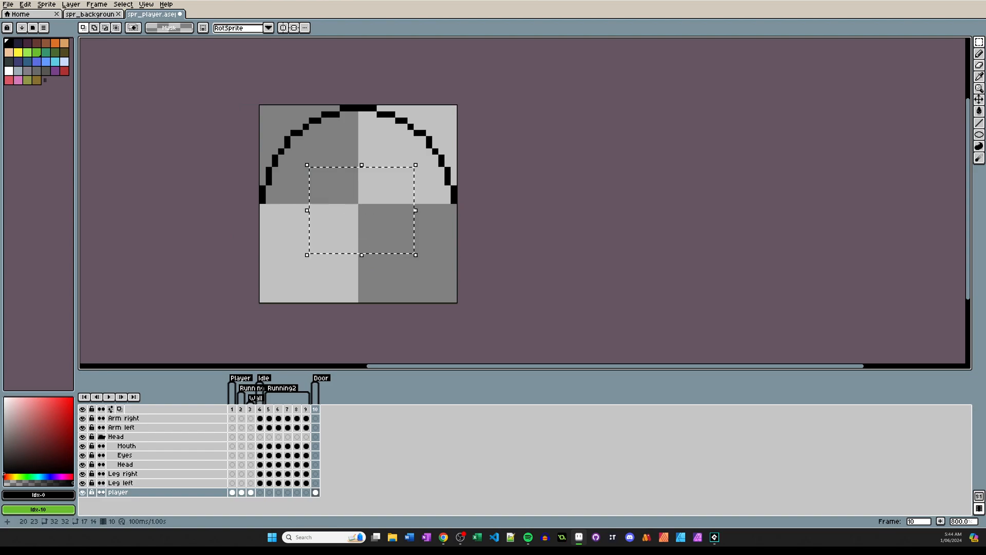
{"action": "key", "text": "b"}
{"action": "key", "text": "g"}
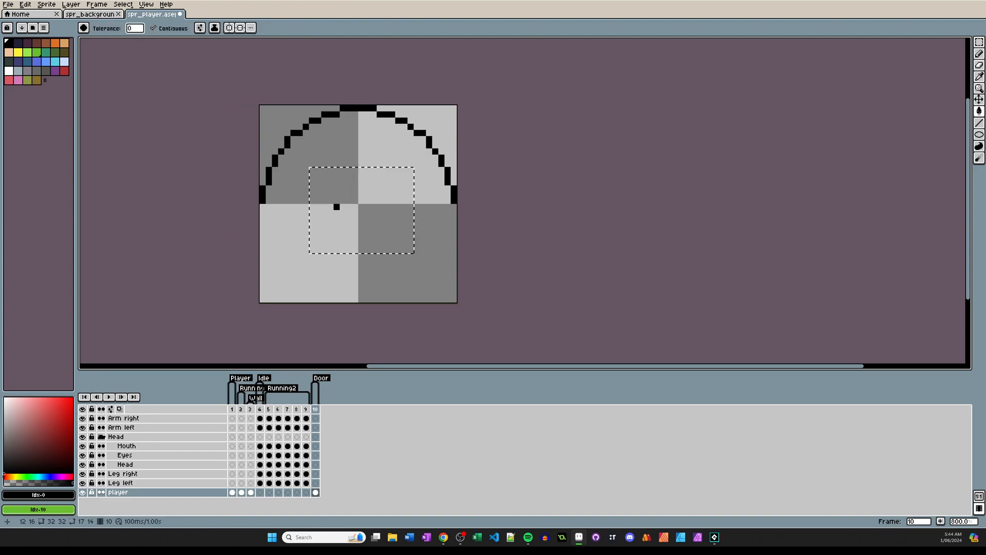
{"action": "left_click", "coordinate": [337, 210]}
{"action": "key", "text": "ctrl+z"}
{"action": "key", "text": "ctrl+z"}
{"action": "key", "text": "ctrl+d"}
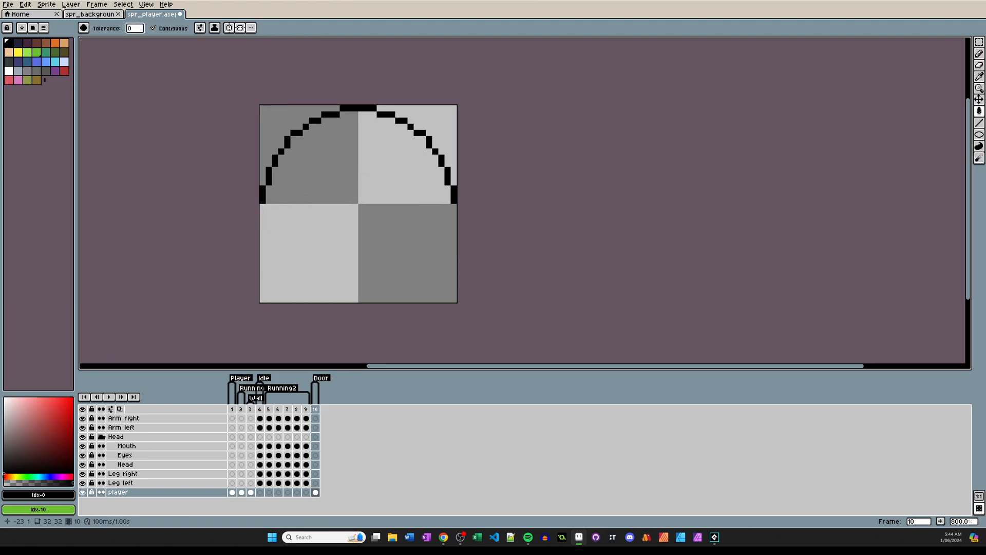
Draw straight black pencil lines down both sides of the arch and along the bottom edge to close the door outline.
{"action": "key", "text": "b"}
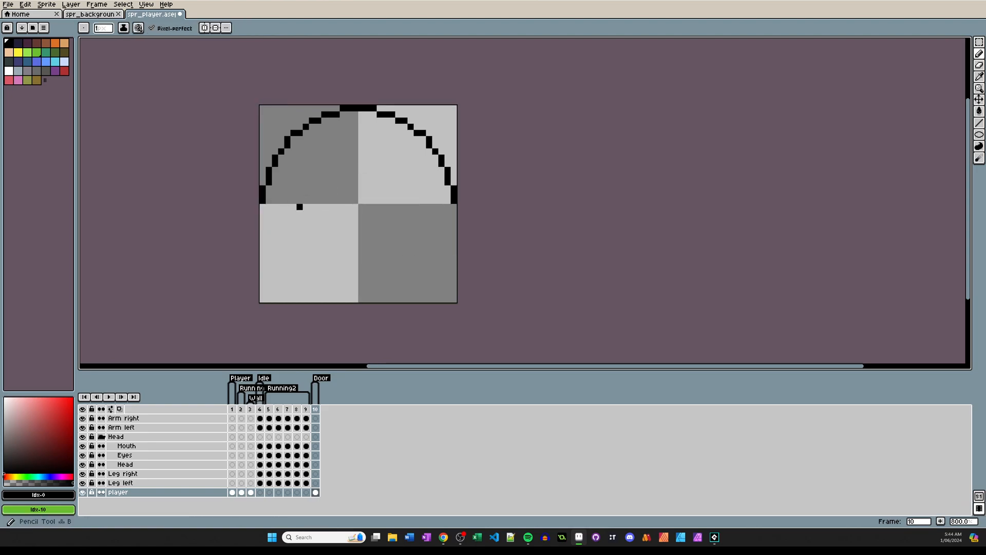
{"action": "mouse_move", "coordinate": [262, 206]}
{"action": "left_mouse_down"}
{"action": "mouse_move", "coordinate": [263, 232]}
{"action": "mouse_move", "coordinate": [280, 231]}
{"action": "mouse_move", "coordinate": [263, 299]}
{"action": "left_mouse_up"}
{"action": "key", "text": "ctrl+z"}
{"action": "left_click", "coordinate": [262, 207]}
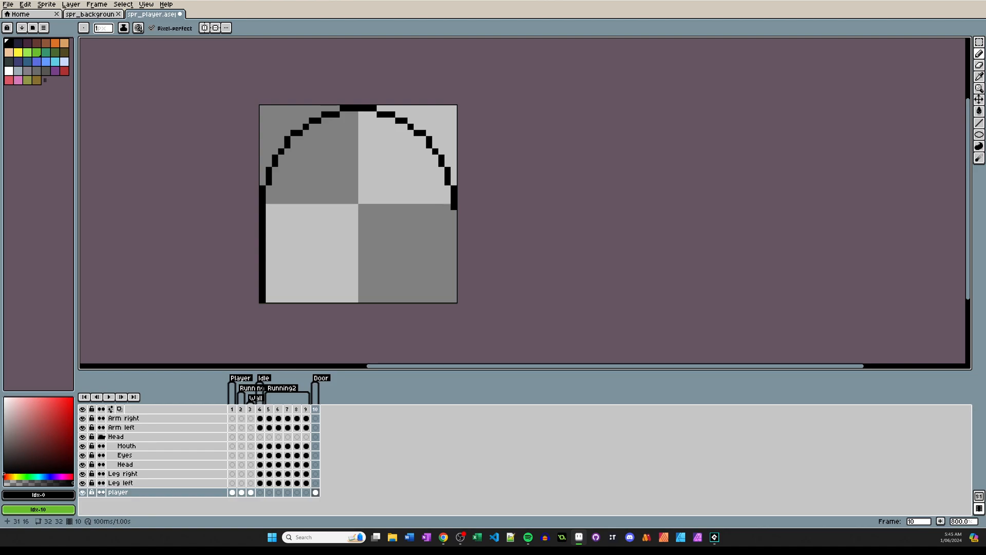
{"action": "mouse_move", "coordinate": [454, 207]}
{"action": "left_mouse_down", "text": "shift"}
{"action": "mouse_move", "coordinate": [441, 295]}
{"action": "mouse_move", "coordinate": [454, 299]}
{"action": "left_mouse_up", "text": "shift"}
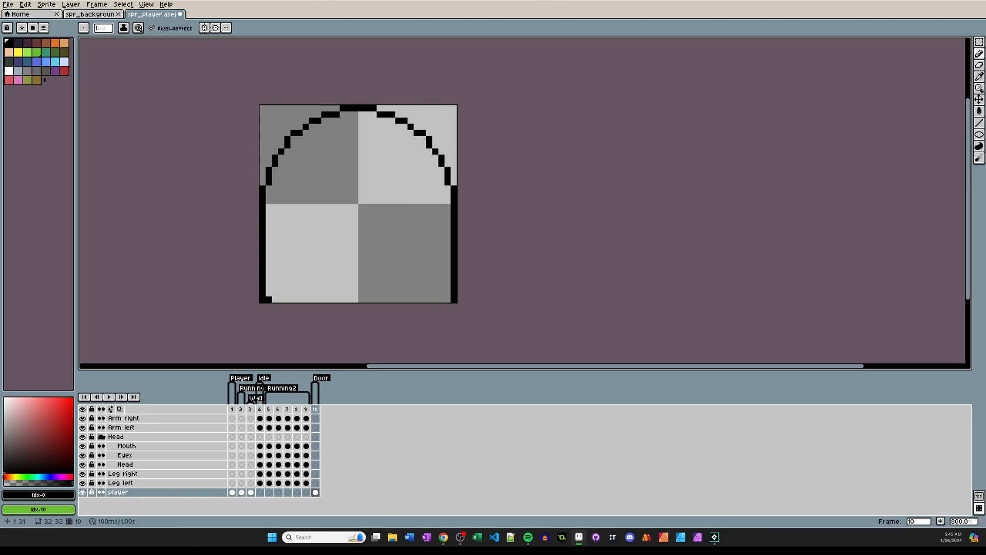
{"action": "left_click_drag", "start_coordinate": [268, 299], "coordinate": [448, 299], "text": "shift"}
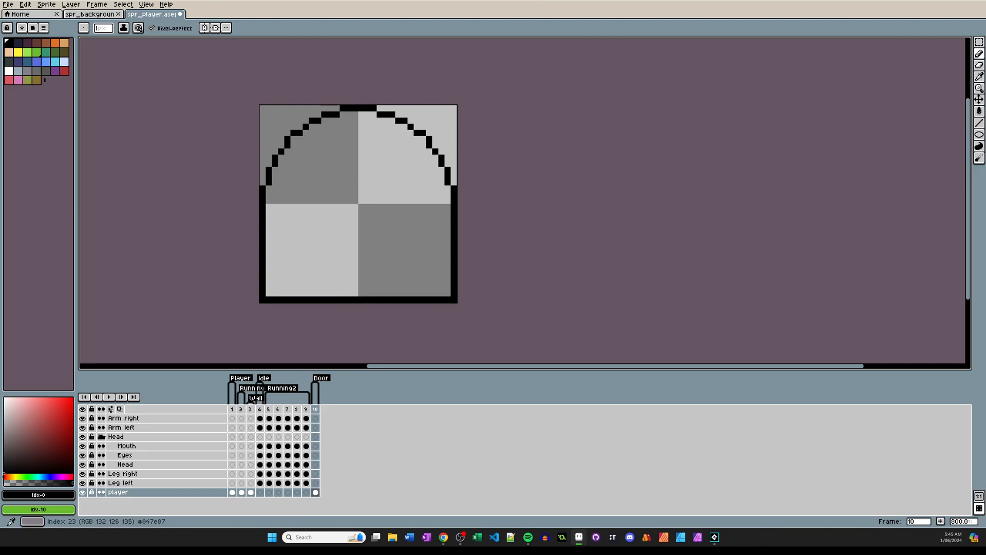
Fill the inside of the door outline with the light tan palette colour.
{"action": "left_click", "coordinate": [64, 44]}
{"action": "key", "text": "g"}
{"action": "left_click", "coordinate": [322, 188]}
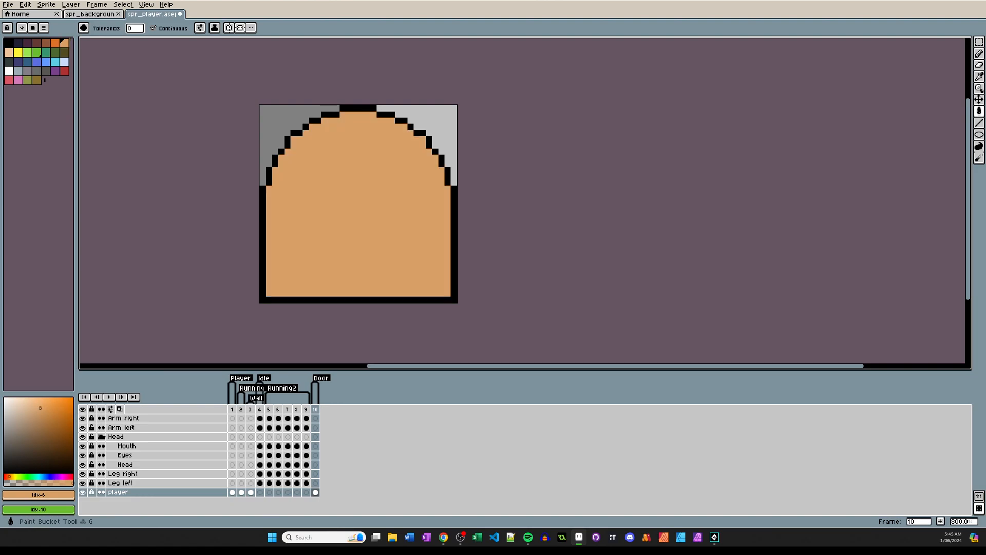
Draw a small black rectangular handle outline with open corners near the door's right side.
{"action": "left_click", "coordinate": [9, 43]}
{"action": "key", "text": "b"}
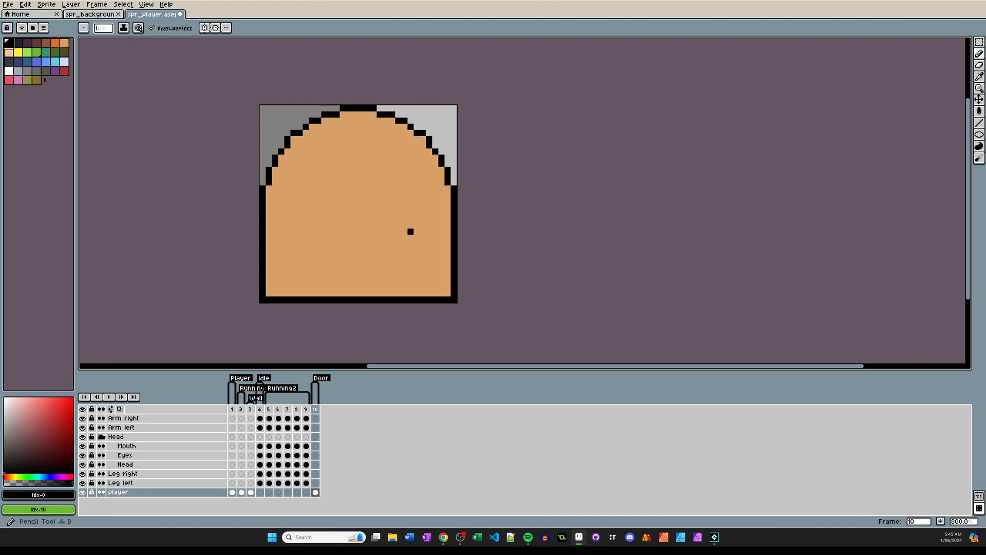
{"action": "mouse_move", "coordinate": [417, 212]}
{"action": "left_mouse_down"}
{"action": "mouse_move", "coordinate": [435, 213]}
{"action": "mouse_move", "coordinate": [435, 232]}
{"action": "mouse_move", "coordinate": [398, 238]}
{"action": "mouse_move", "coordinate": [392, 219]}
{"action": "left_mouse_up"}
{"action": "key", "text": "ctrl+z"}
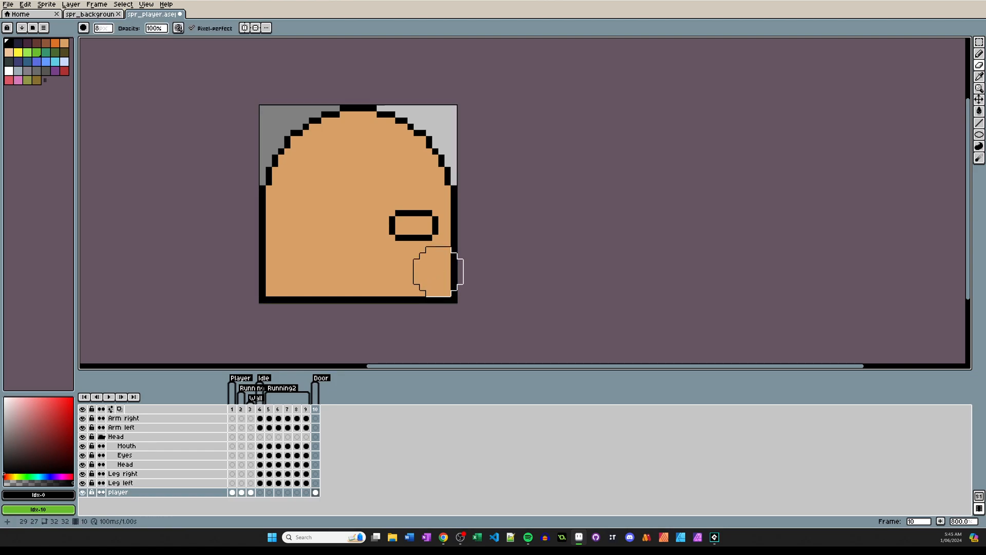
Erase the single corner pixels at the bottom left and bottom right of the door outline.
{"action": "scroll", "coordinate": [426, 255], "scroll_direction": "up", "scroll_amount": 3}
{"action": "scroll", "coordinate": [417, 240], "scroll_direction": "down", "scroll_amount": 5}
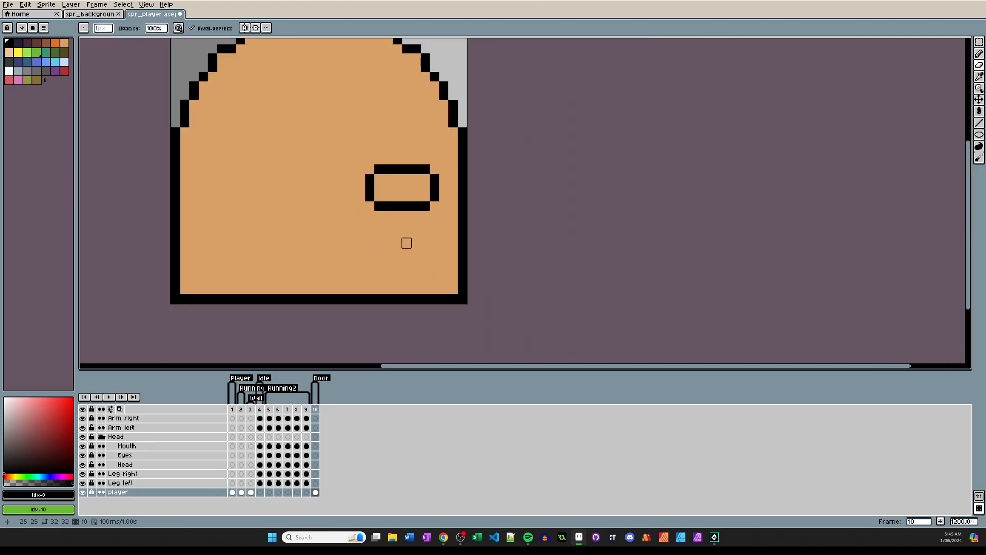
{"action": "key", "text": "e"}
{"action": "scroll", "coordinate": [222, 235], "scroll_direction": "down", "scroll_amount": 3}
{"action": "scroll", "coordinate": [308, 249], "scroll_direction": "up", "scroll_amount": 2}
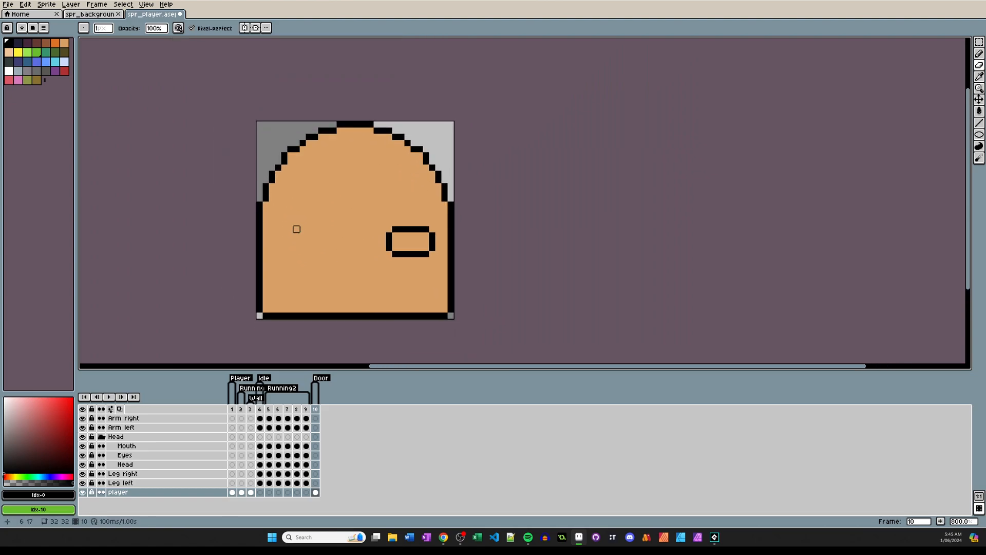
{"action": "left_click", "coordinate": [192, 28]}
{"action": "key", "text": "b"}
{"action": "mouse_move", "coordinate": [309, 231]}
{"action": "left_mouse_down"}
{"action": "mouse_move", "coordinate": [323, 191]}
{"action": "mouse_move", "coordinate": [360, 221]}
{"action": "mouse_move", "coordinate": [327, 261]}
{"action": "mouse_move", "coordinate": [358, 257]}
{"action": "mouse_move", "coordinate": [290, 215]}
{"action": "mouse_move", "coordinate": [340, 174]}
{"action": "mouse_move", "coordinate": [370, 213]}
{"action": "mouse_move", "coordinate": [295, 286]}
{"action": "left_mouse_up"}
{"action": "key", "text": "ctrl+z"}
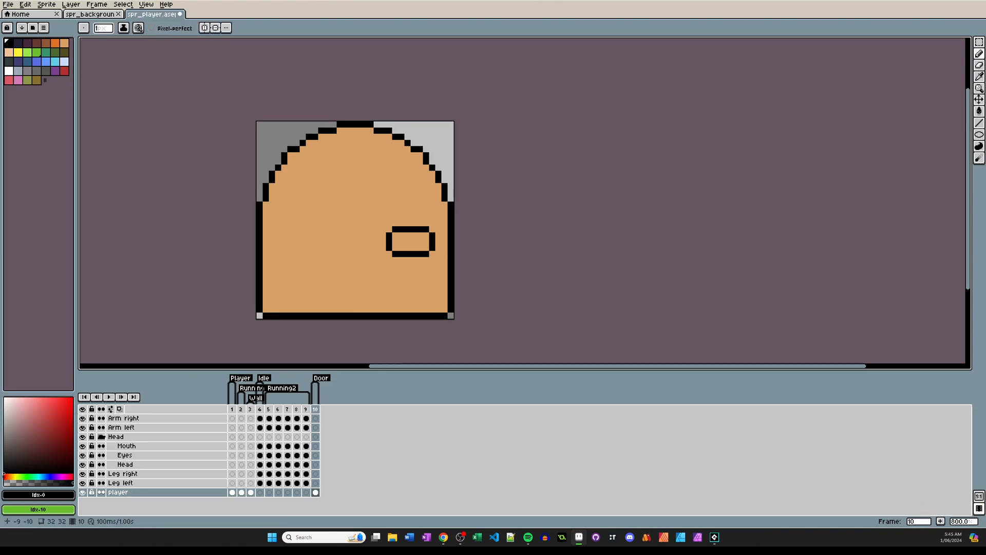
{"action": "mouse_move", "coordinate": [321, 185]}
{"action": "left_mouse_down"}
{"action": "mouse_move", "coordinate": [315, 222]}
{"action": "mouse_move", "coordinate": [343, 189]}
{"action": "mouse_move", "coordinate": [303, 171]}
{"action": "mouse_move", "coordinate": [284, 251]}
{"action": "mouse_move", "coordinate": [365, 228]}
{"action": "mouse_move", "coordinate": [365, 185]}
{"action": "left_mouse_up"}
{"action": "key", "text": "ctrl+z"}
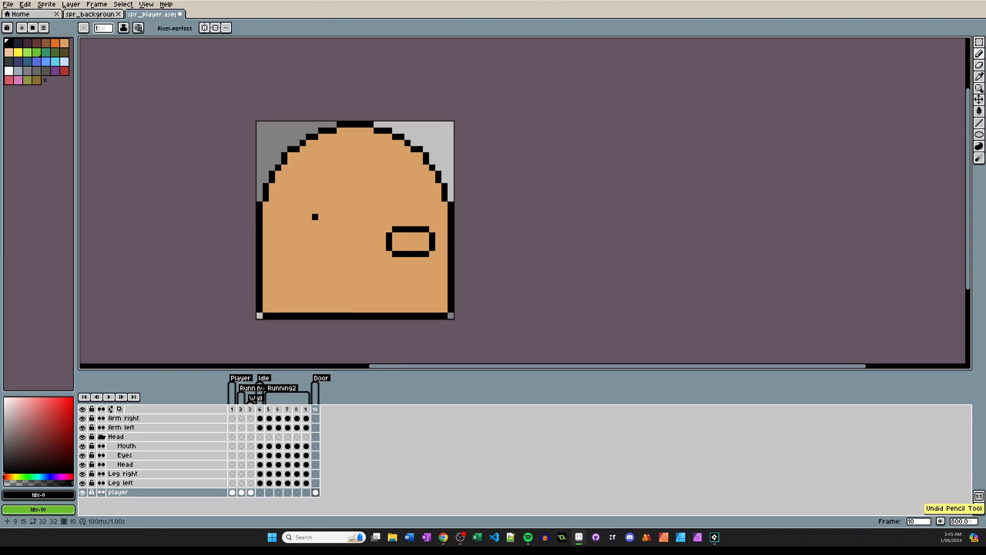
{"action": "left_click", "coordinate": [152, 28]}
{"action": "mouse_move", "coordinate": [336, 191]}
{"action": "left_mouse_down"}
{"action": "mouse_move", "coordinate": [300, 200]}
{"action": "mouse_move", "coordinate": [366, 227]}
{"action": "mouse_move", "coordinate": [351, 165]}
{"action": "left_mouse_up"}
{"action": "key", "text": "ctrl+z"}
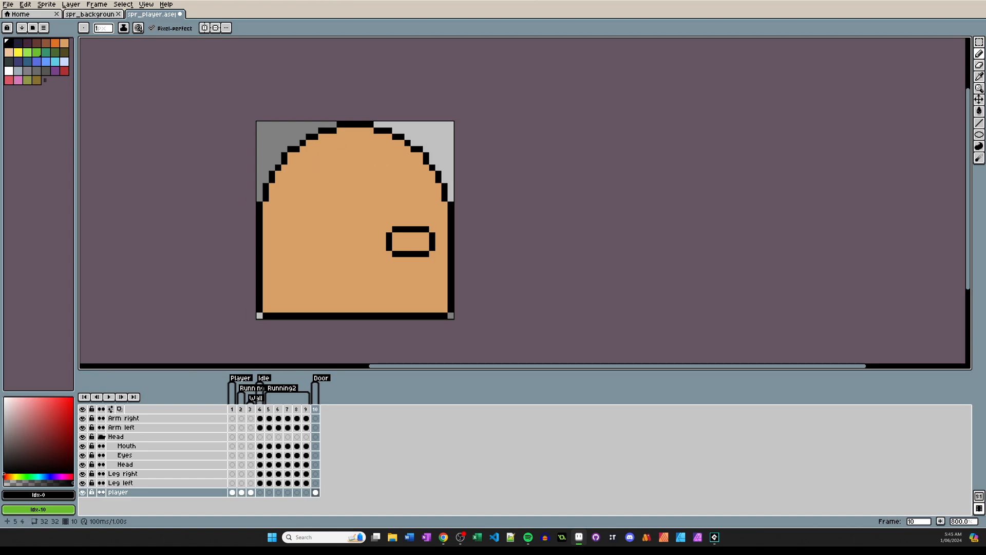
{"action": "scroll", "coordinate": [278, 142], "scroll_direction": "up", "scroll_amount": 1}
{"action": "scroll", "coordinate": [298, 126], "scroll_direction": "down", "scroll_amount": 1}
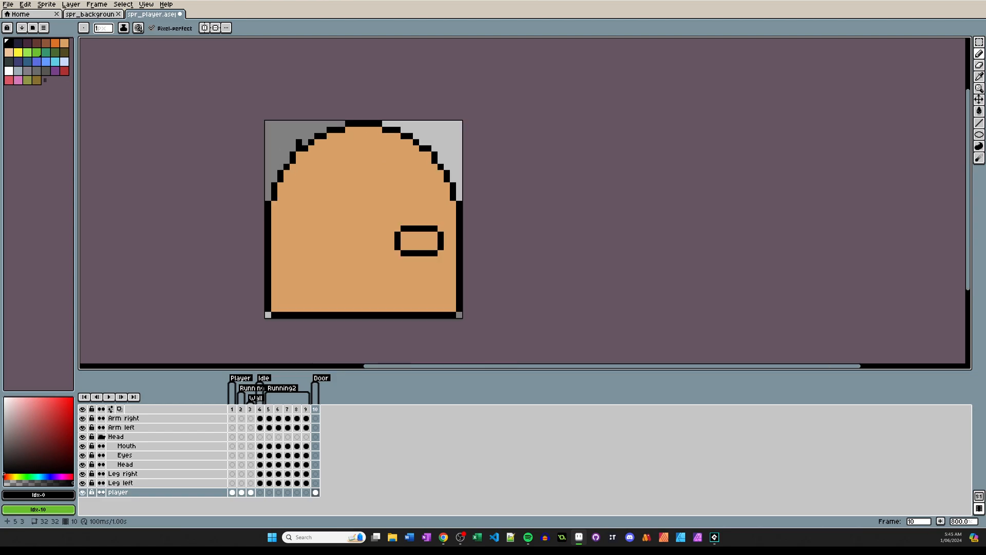
{"action": "middle_click_drag", "start_coordinate": [342, 184], "coordinate": [334, 174]}
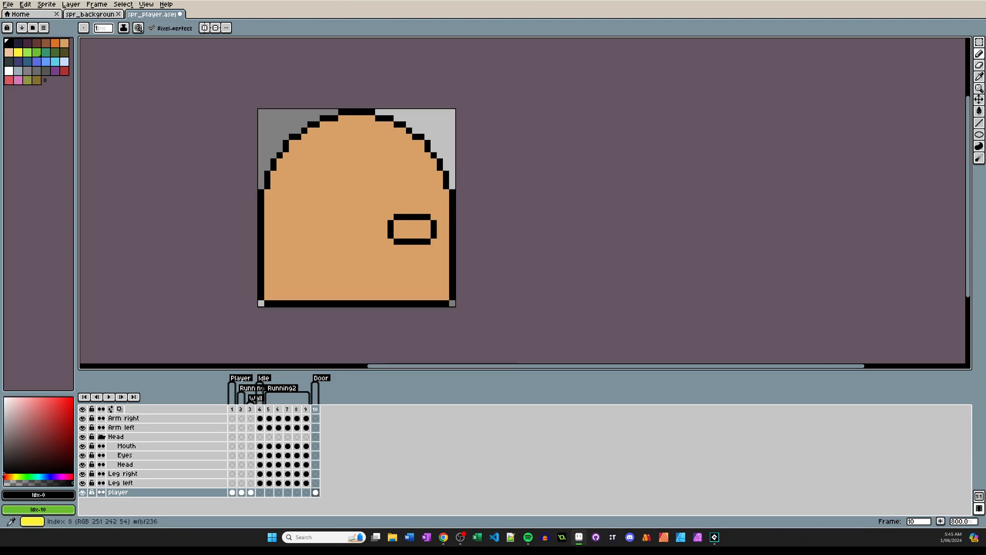
Fill the inside of the door handle with the brown palette colour.
{"action": "left_click", "coordinate": [46, 43]}
{"action": "key", "text": "g"}
{"action": "left_click", "coordinate": [411, 227]}
Export the sprite sheet as spr_door.png in the GM Raw Series folder.
{"action": "key", "text": "v"}
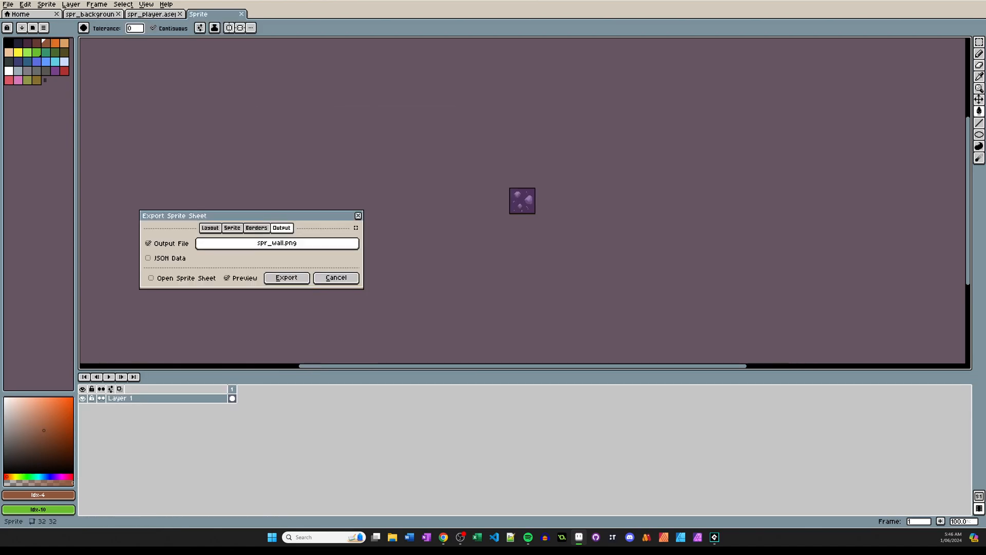
{"action": "left_click", "coordinate": [277, 244]}
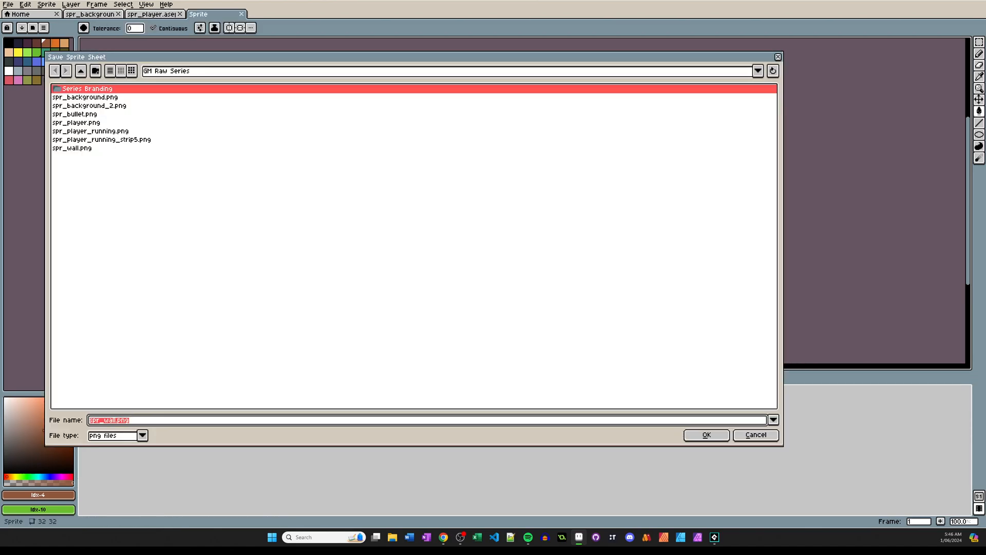
{"action": "left_click", "coordinate": [105, 420]}
{"action": "key", "text": "Delete"}
{"action": "key", "text": "Delete"}
{"action": "type", "text": "door"}
{"action": "key", "text": "Return"}
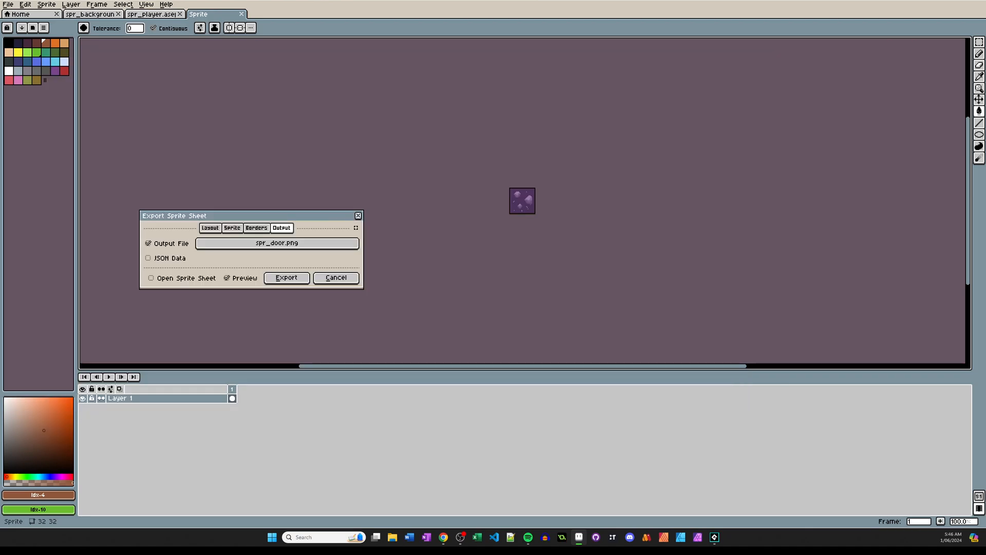
{"action": "left_click", "coordinate": [286, 277]}
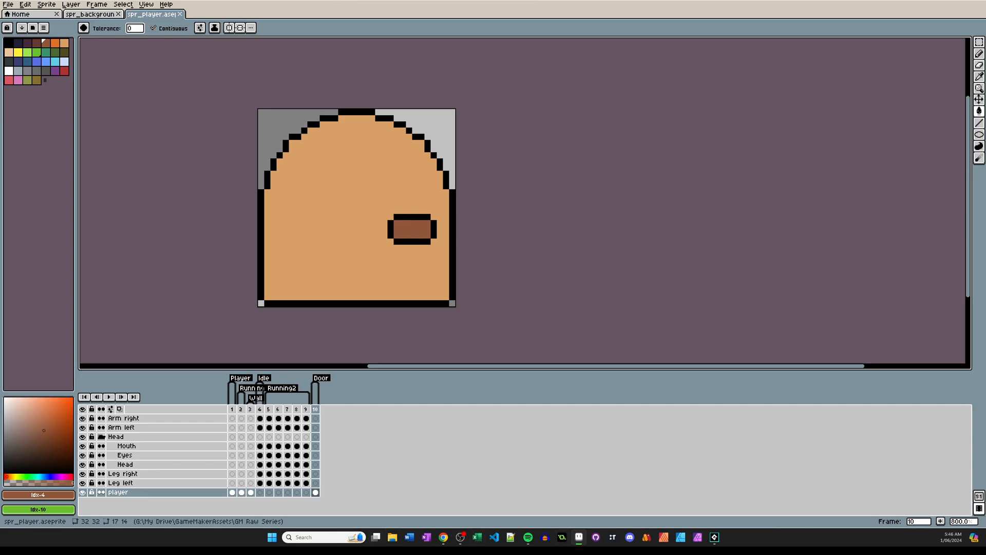
Switch to GameMaker and create a new sprite named spr_door in the levels group.
{"action": "left_click", "coordinate": [714, 537]}
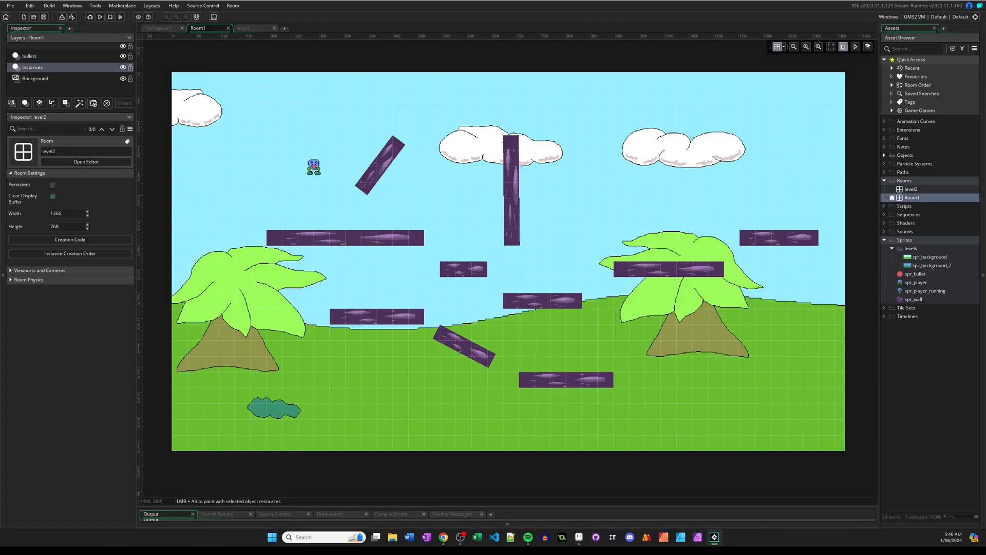
{"action": "left_click", "coordinate": [911, 249]}
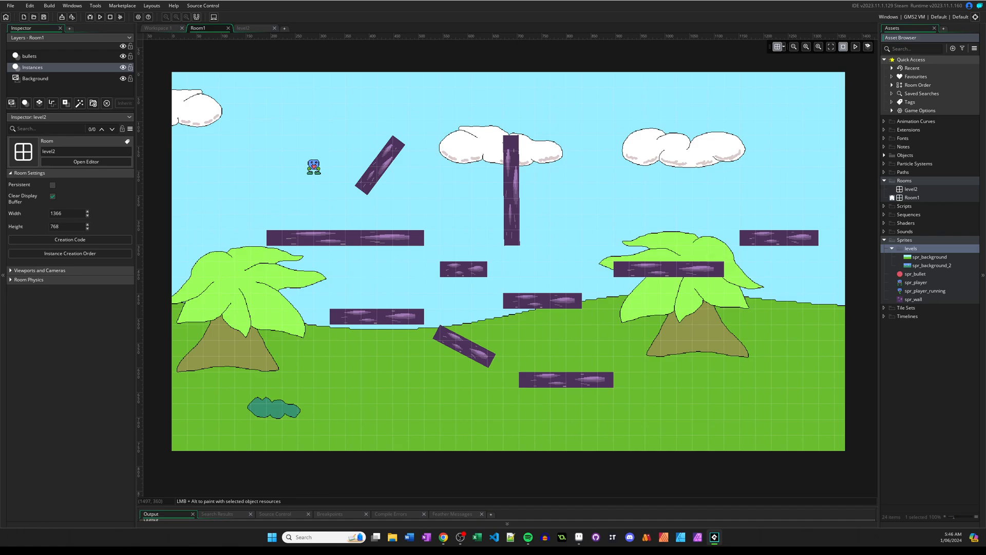
{"action": "right_click", "coordinate": [910, 249]}
{"action": "mouse_move", "coordinate": [874, 253]}
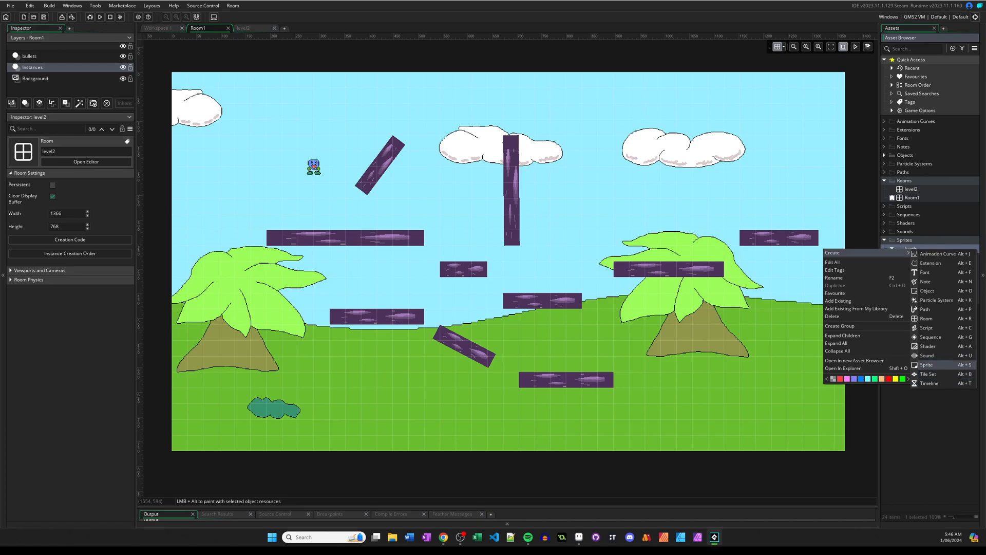
{"action": "left_click", "coordinate": [927, 365]}
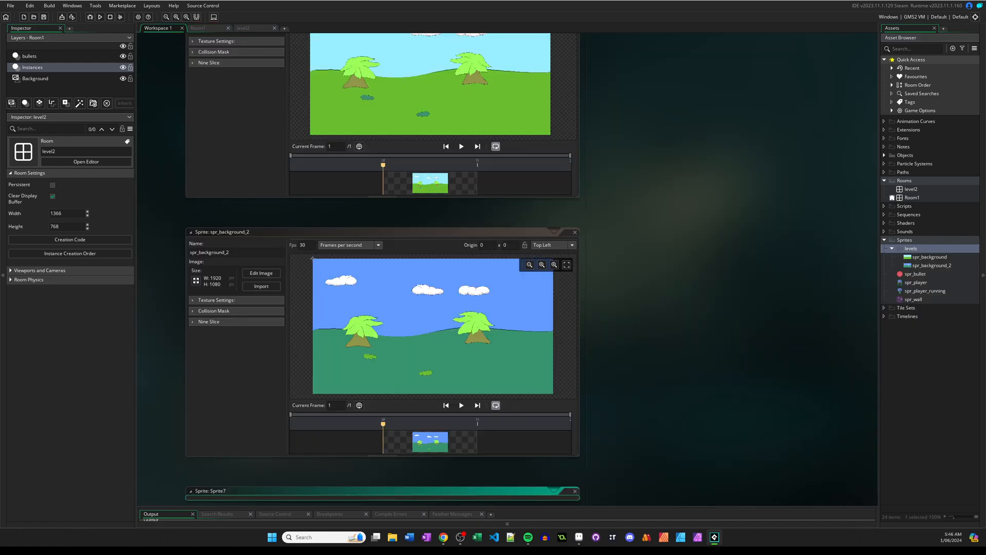
{"action": "type", "text": "spr_door"}
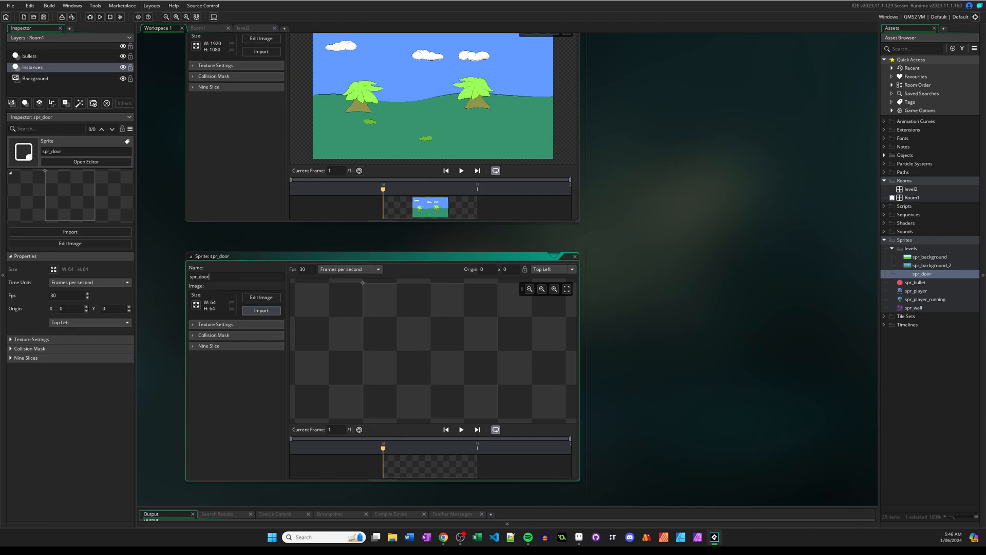
{"action": "left_click", "coordinate": [261, 310]}
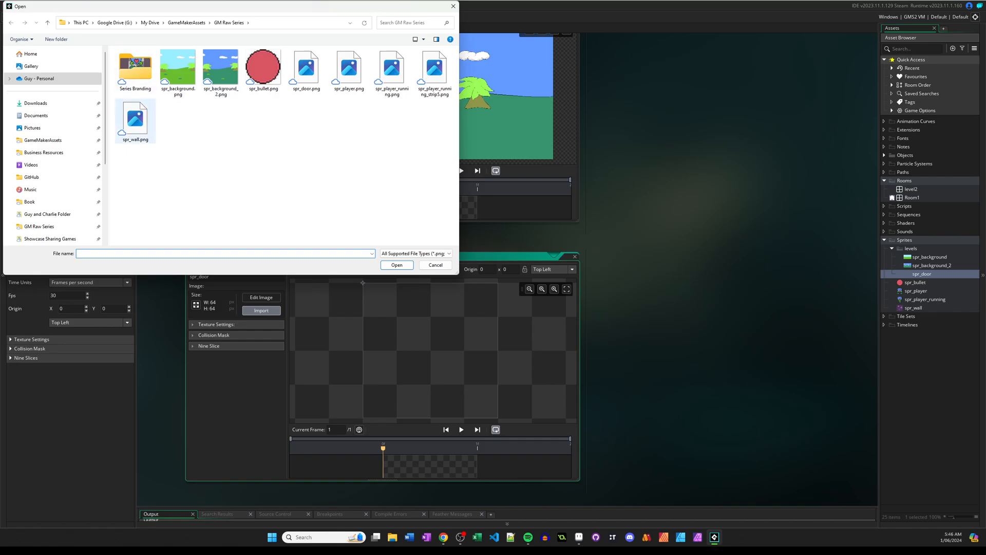
{"action": "left_click", "coordinate": [306, 70]}
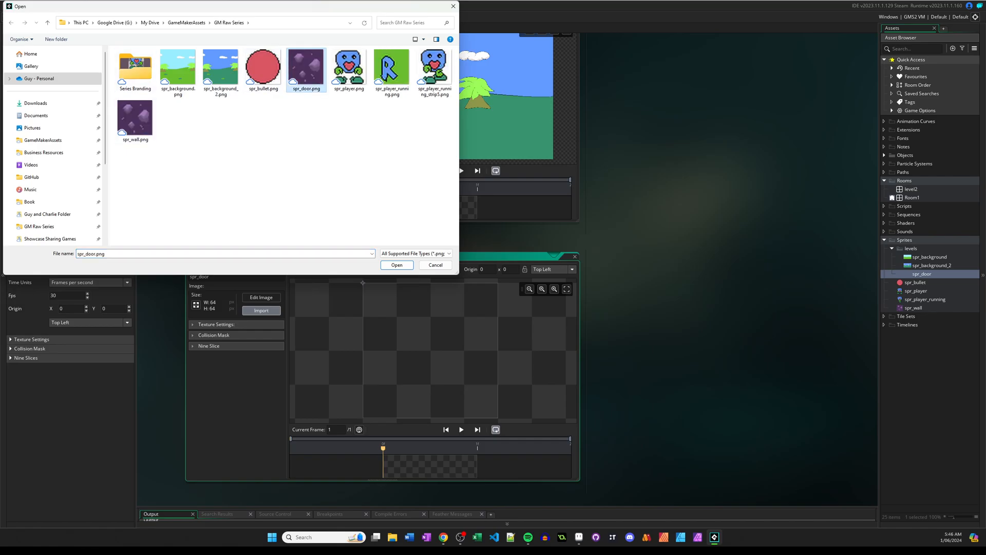
{"action": "left_click", "coordinate": [435, 265]}
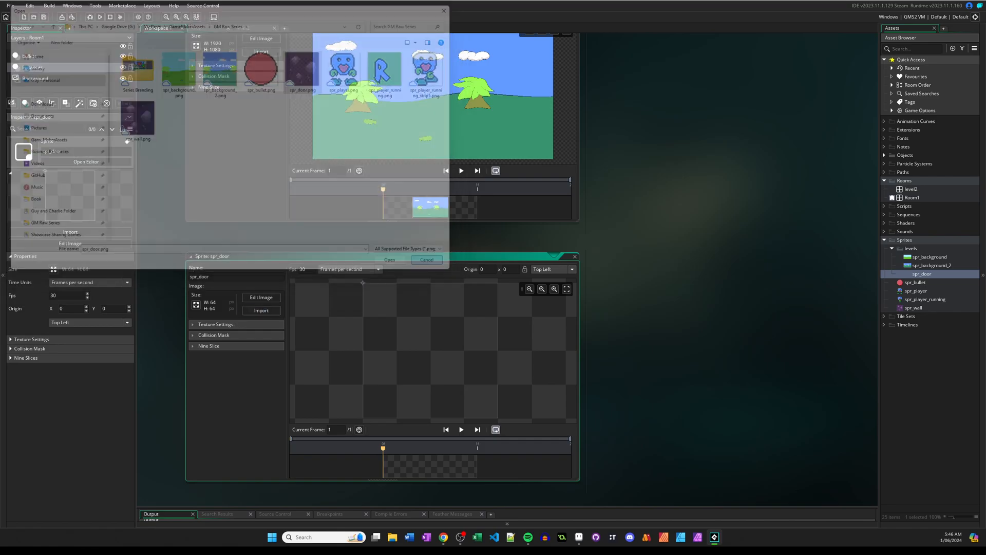
Switch to Aseprite, re-export the sprite sheet using only the frames tagged Door, and save the sprite file.
{"action": "left_click", "coordinate": [579, 537]}
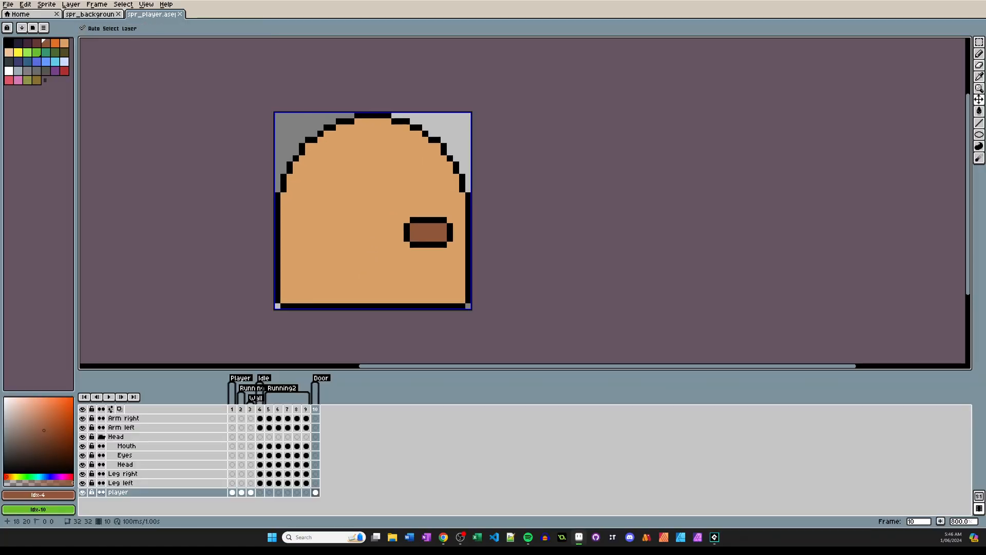
{"action": "key", "text": "ctrl+e"}
{"action": "left_click", "coordinate": [233, 227]}
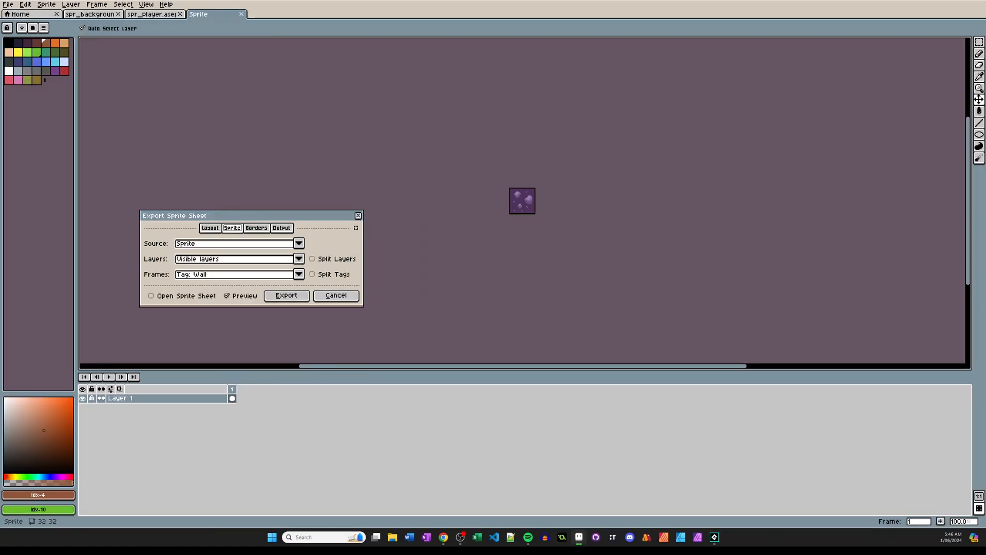
{"action": "left_click", "coordinate": [298, 274]}
{"action": "left_click", "coordinate": [286, 296]}
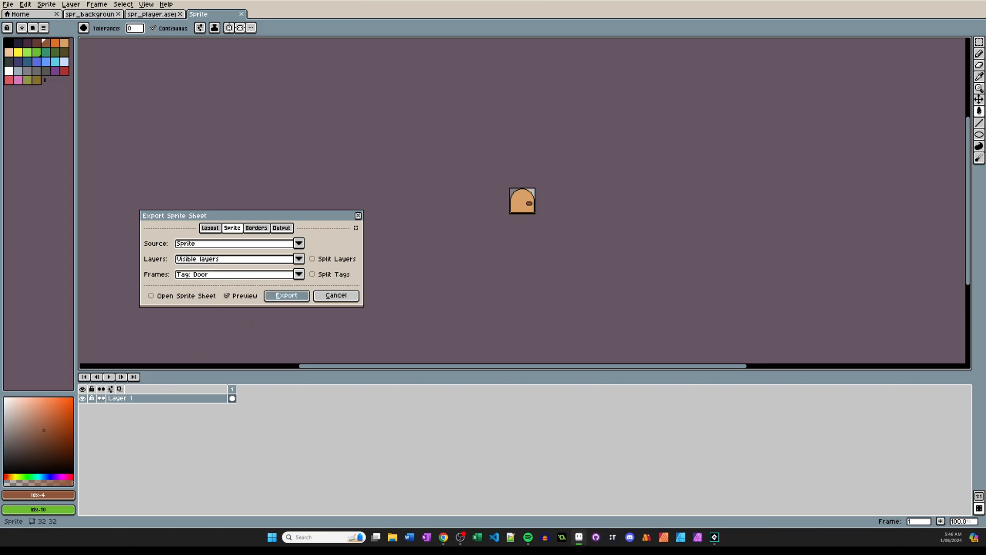
{"action": "left_click", "coordinate": [276, 281]}
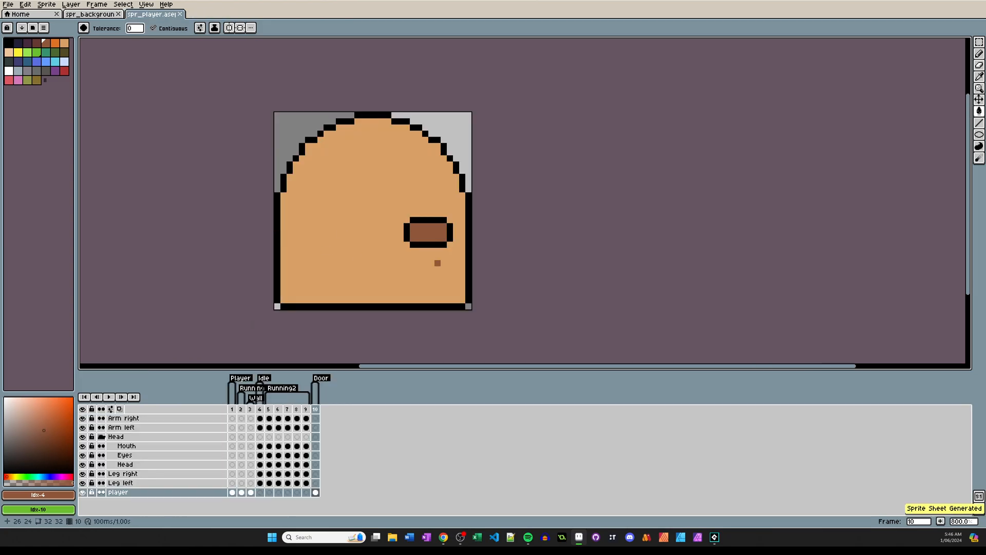
{"action": "key", "text": "ctrl+s"}
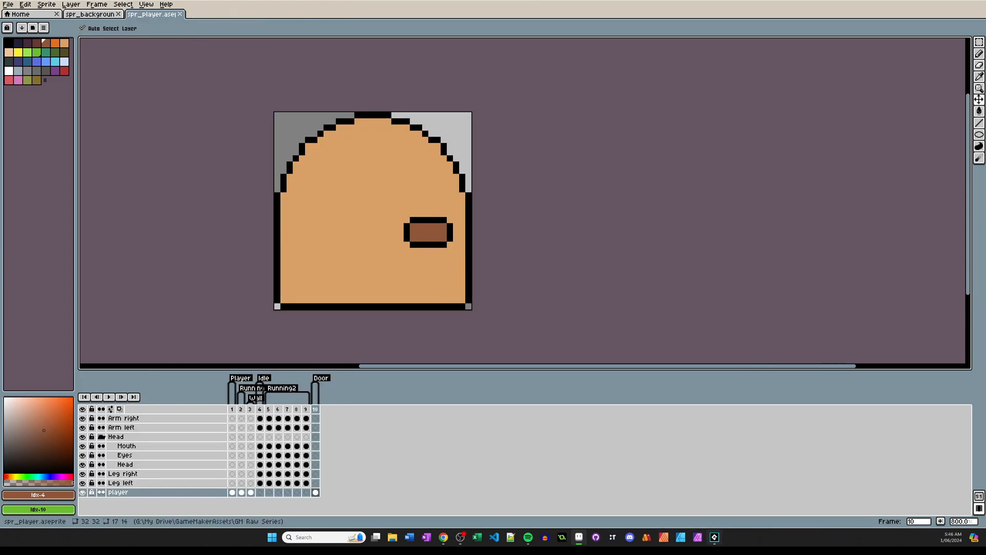
Switch to GameMaker and import spr_door.png as the image of the spr_door sprite.
{"action": "left_click", "coordinate": [714, 537]}
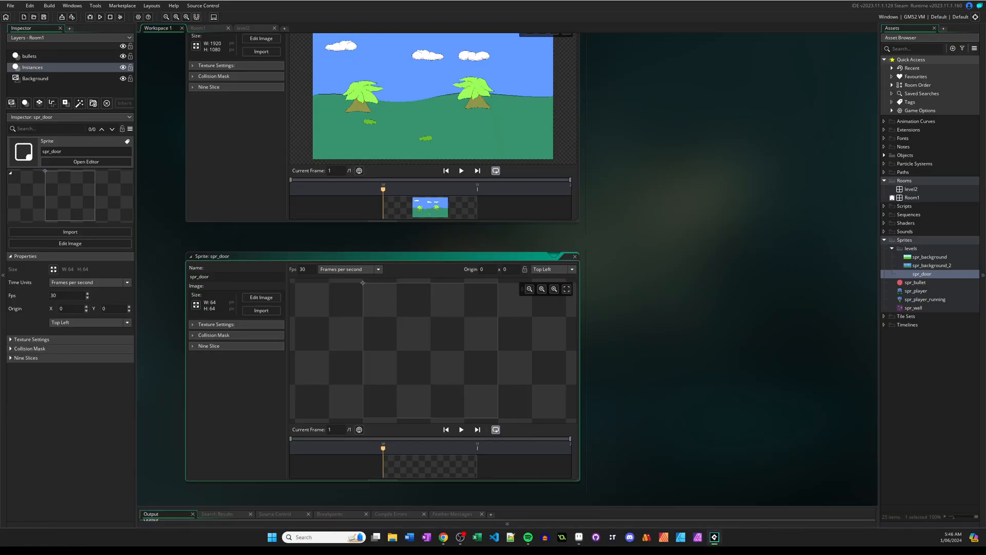
{"action": "left_click", "coordinate": [261, 310]}
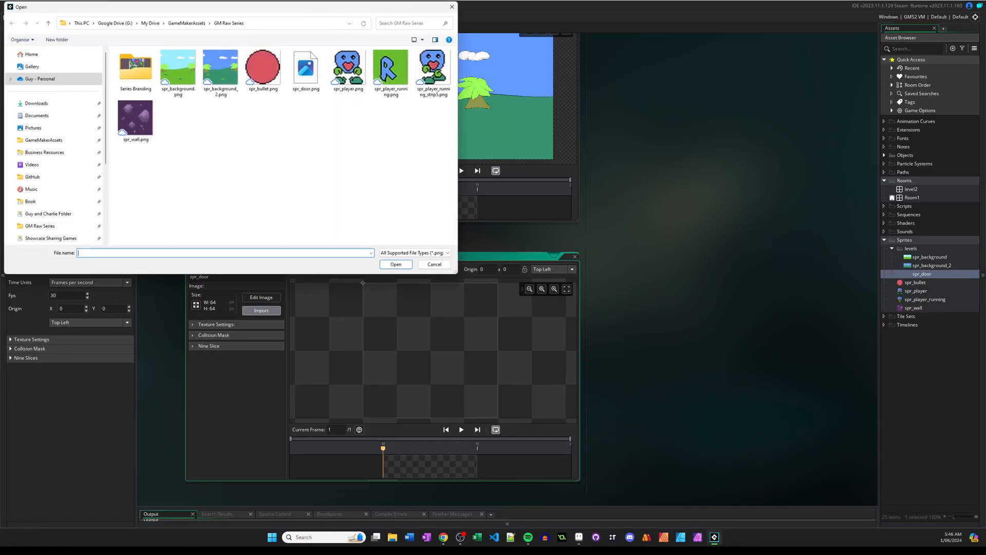
{"action": "key", "text": "Return"}
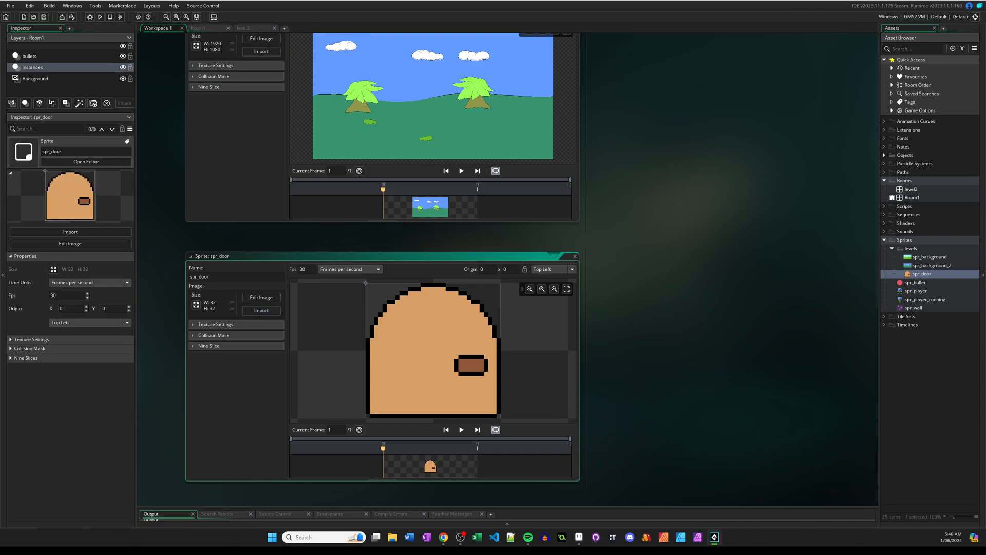
Create a new object in the Objects group and name it obj_door.
{"action": "double_click", "coordinate": [913, 198]}
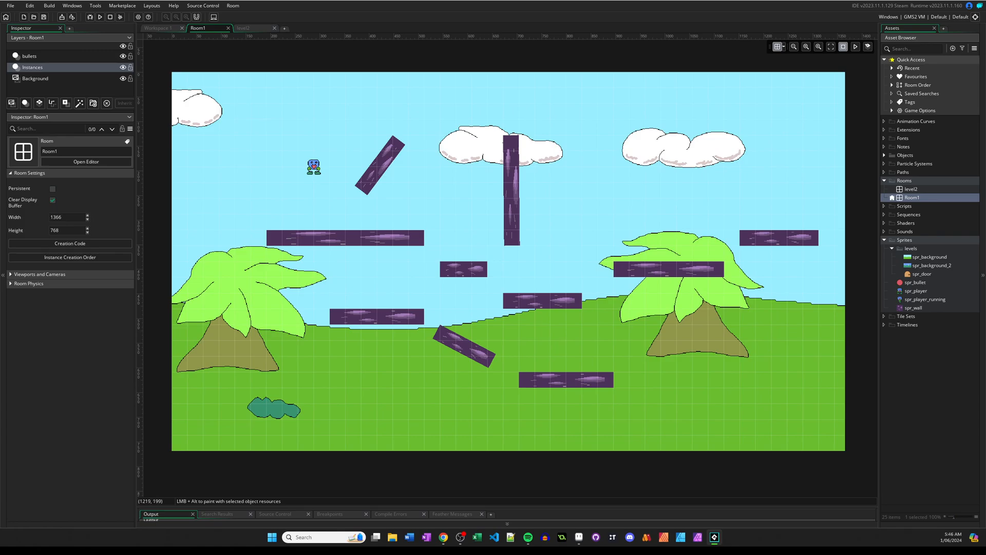
{"action": "left_click", "coordinate": [885, 156]}
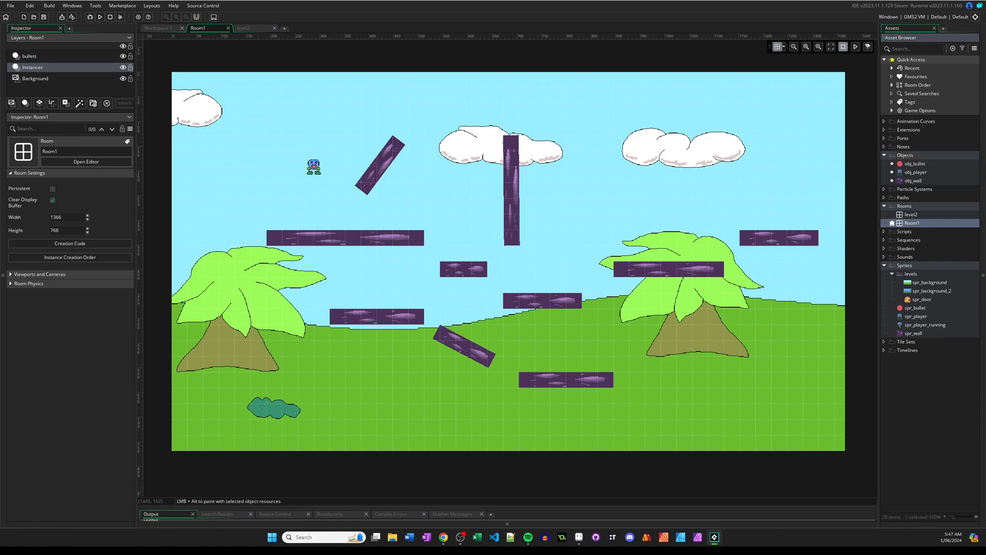
{"action": "right_click", "coordinate": [905, 155]}
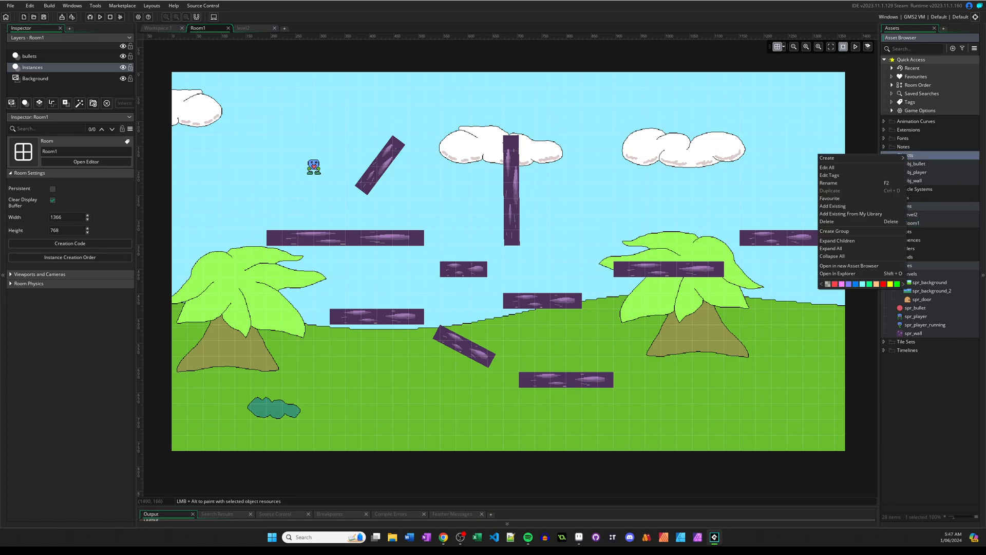
{"action": "mouse_move", "coordinate": [853, 158]}
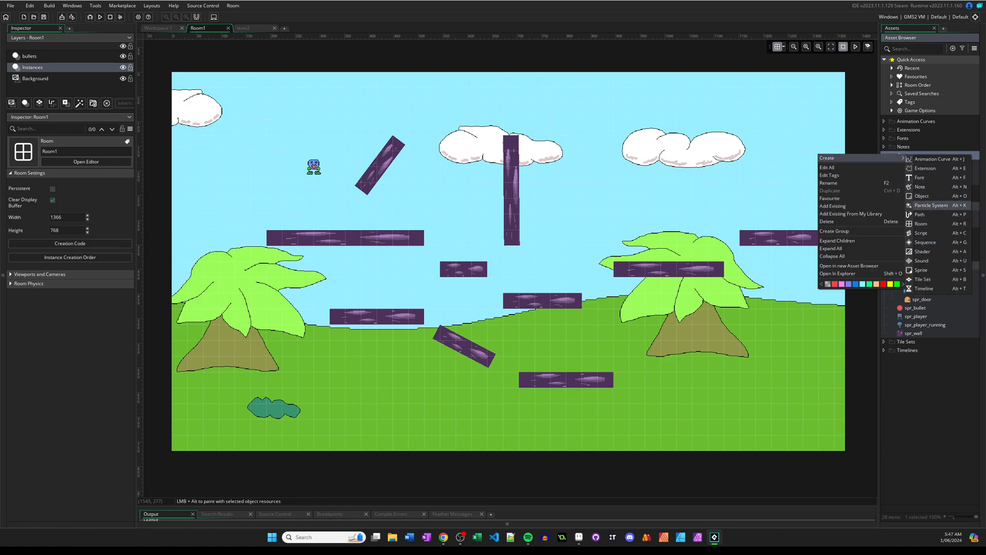
{"action": "left_click", "coordinate": [922, 196]}
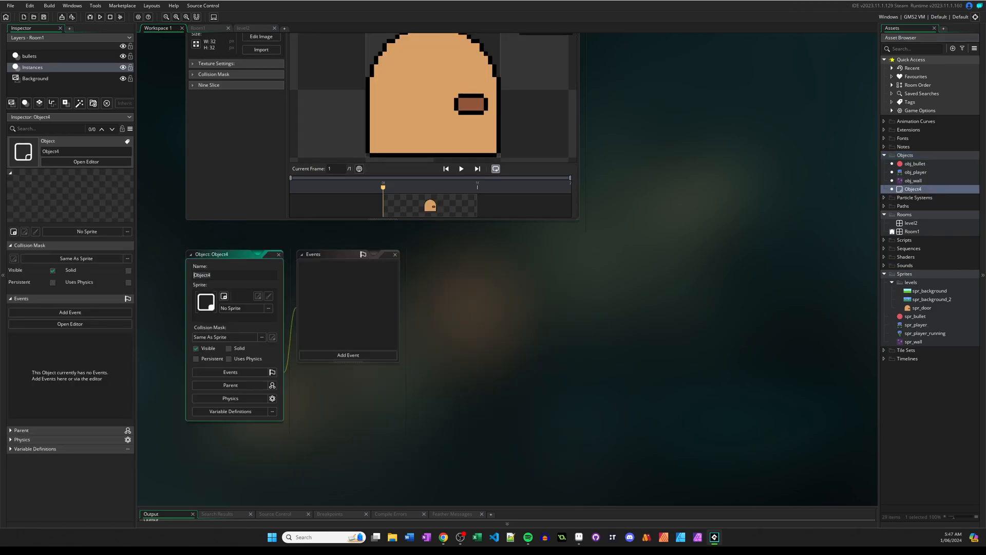
{"action": "type", "text": "obj_door"}
{"action": "key", "text": "Tab"}
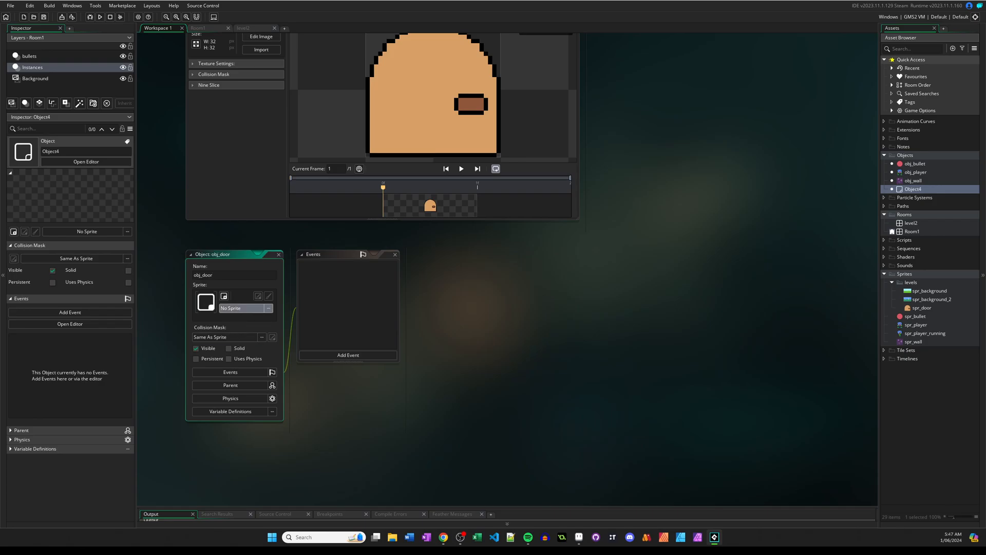
Assign the spr_door sprite from the levels group to obj_door.
{"action": "left_click", "coordinate": [249, 307]}
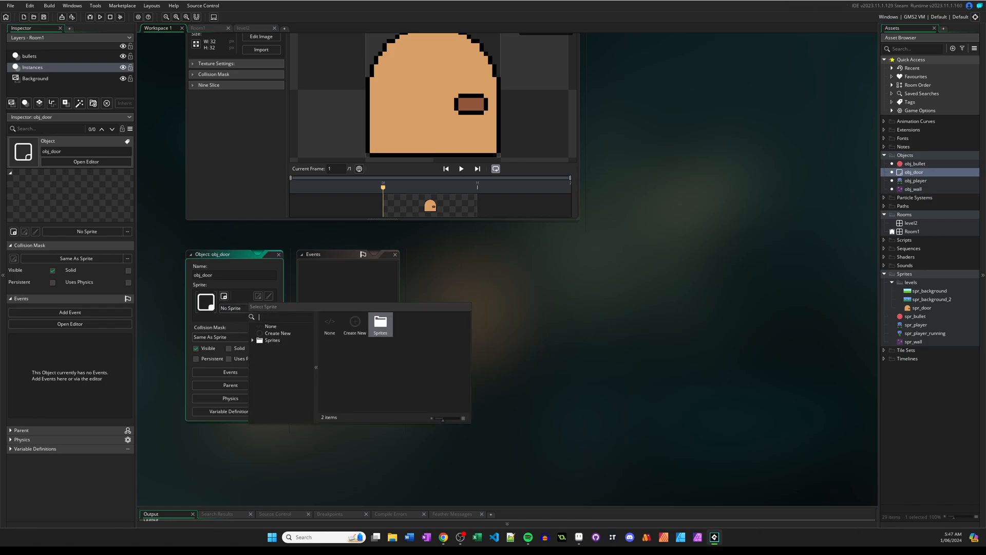
{"action": "left_click", "coordinate": [381, 324]}
{"action": "double_click", "coordinate": [355, 322]}
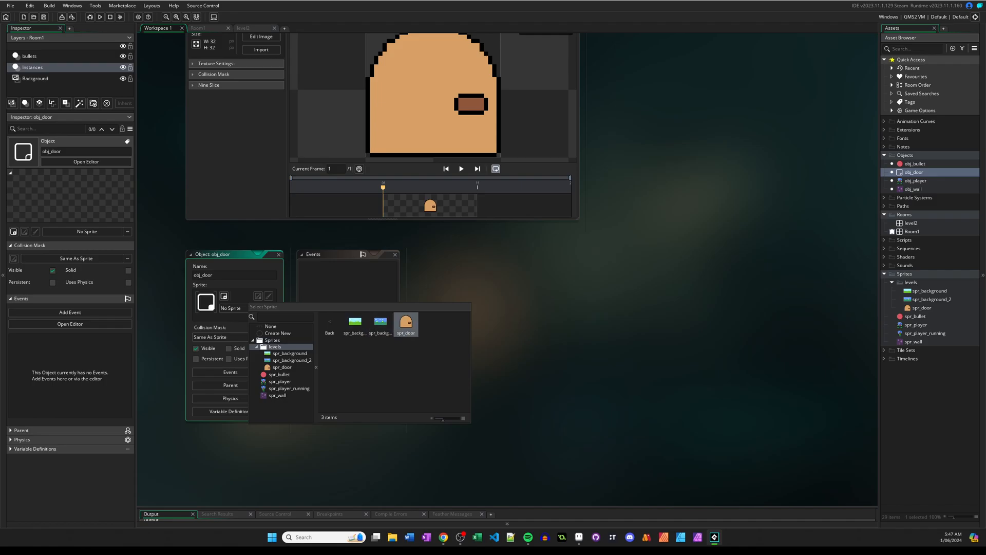
{"action": "double_click", "coordinate": [406, 322]}
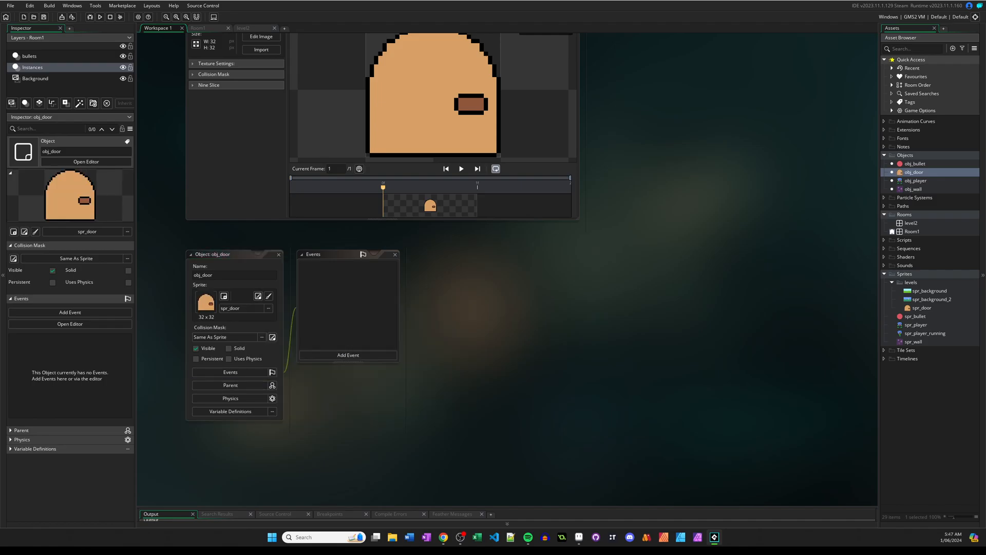
Place an obj_door instance in Room1 on the short central platform, at X 608, Y 352.
{"action": "middle_click_drag", "start_coordinate": [488, 287], "coordinate": [483, 360]}
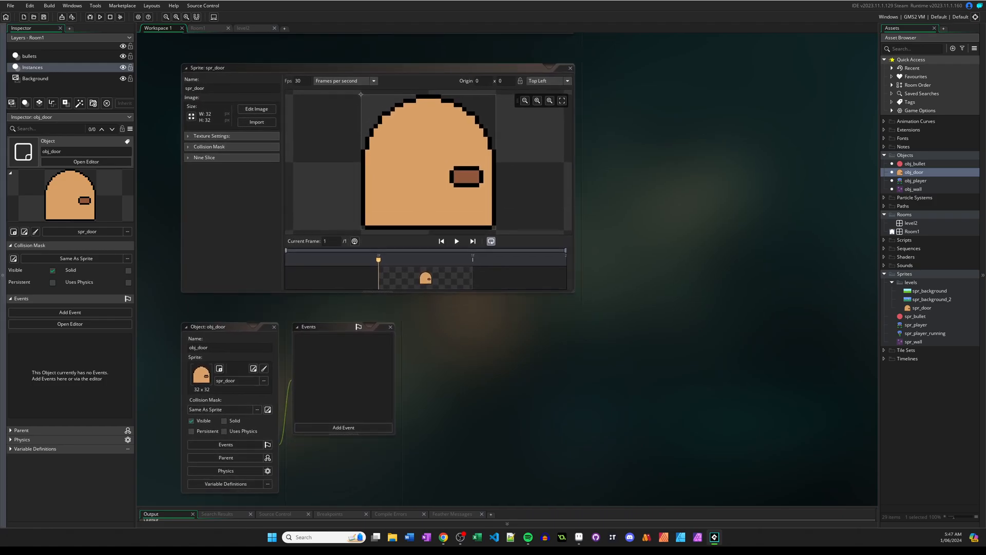
{"action": "key", "text": "alt+Tab"}
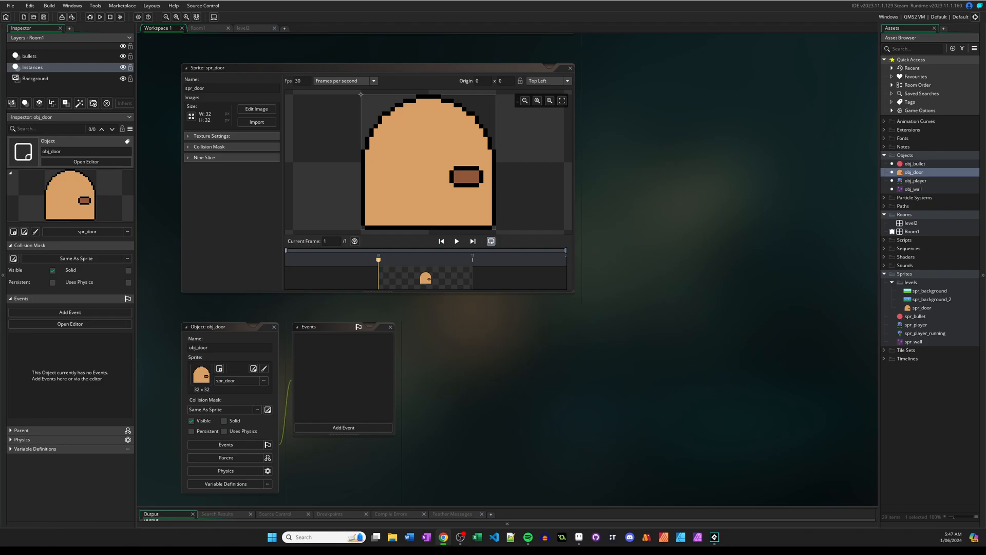
{"action": "left_click", "coordinate": [246, 28]}
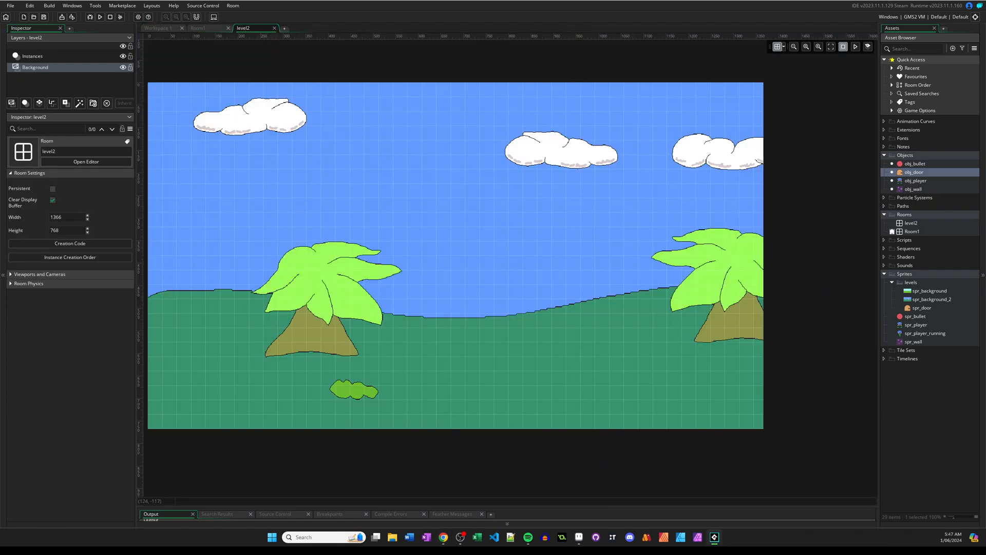
{"action": "left_click", "coordinate": [200, 29]}
{"action": "middle_click_drag", "start_coordinate": [397, 235], "coordinate": [402, 239]}
{"action": "left_click", "coordinate": [907, 171]}
{"action": "left_click_drag", "start_coordinate": [907, 171], "coordinate": [484, 256]}
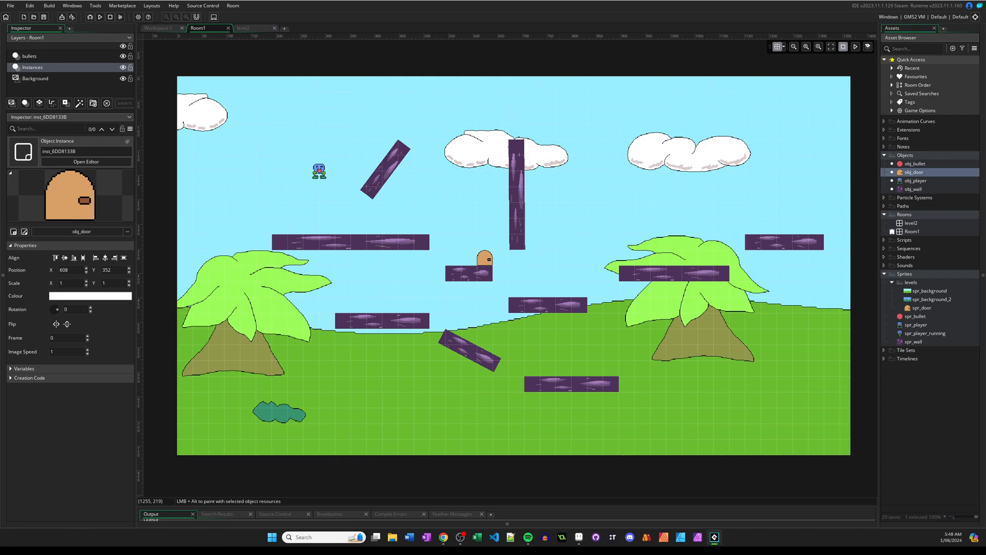
Open obj_door and add a Collision event with obj_player to it.
{"action": "left_click", "coordinate": [924, 171]}
{"action": "double_click", "coordinate": [915, 172]}
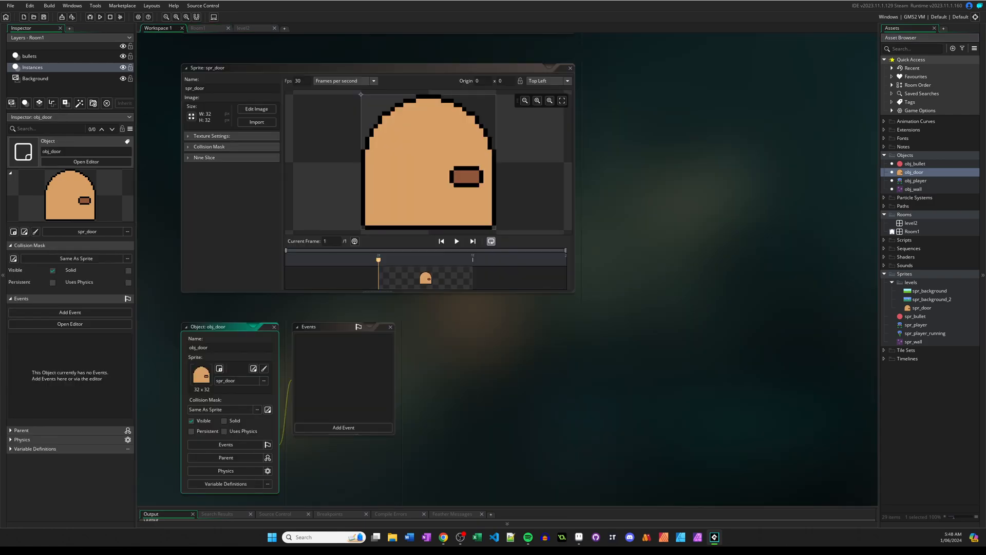
{"action": "middle_click_drag", "start_coordinate": [452, 391], "coordinate": [481, 289]}
{"action": "left_click", "coordinate": [373, 287]}
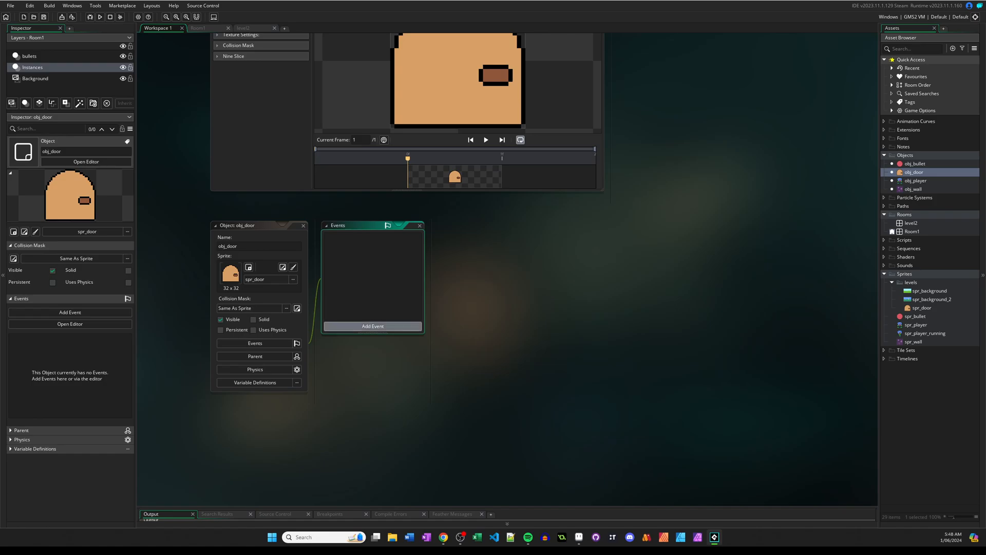
{"action": "left_click", "coordinate": [369, 326]}
{"action": "mouse_move", "coordinate": [393, 431]}
{"action": "mouse_move", "coordinate": [424, 430]}
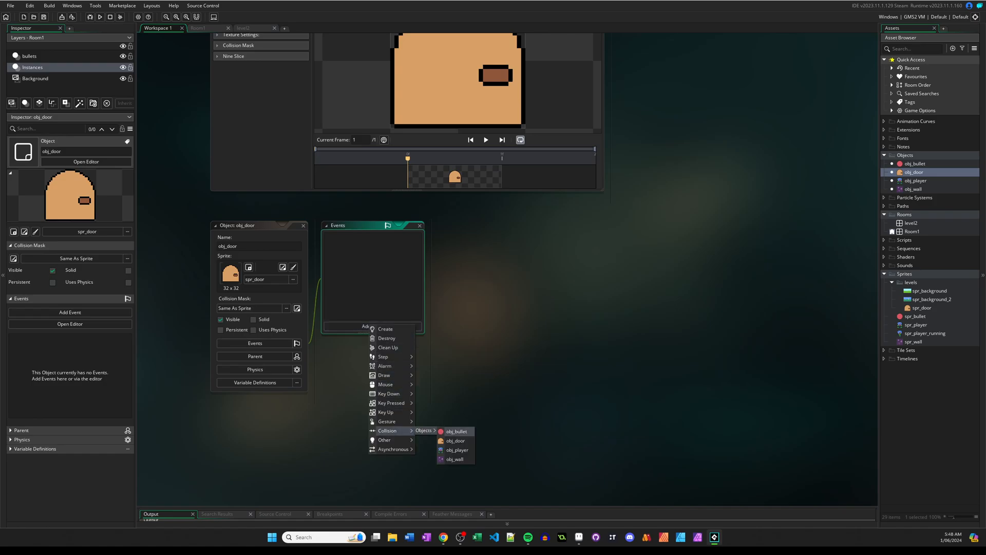
{"action": "left_click", "coordinate": [456, 450]}
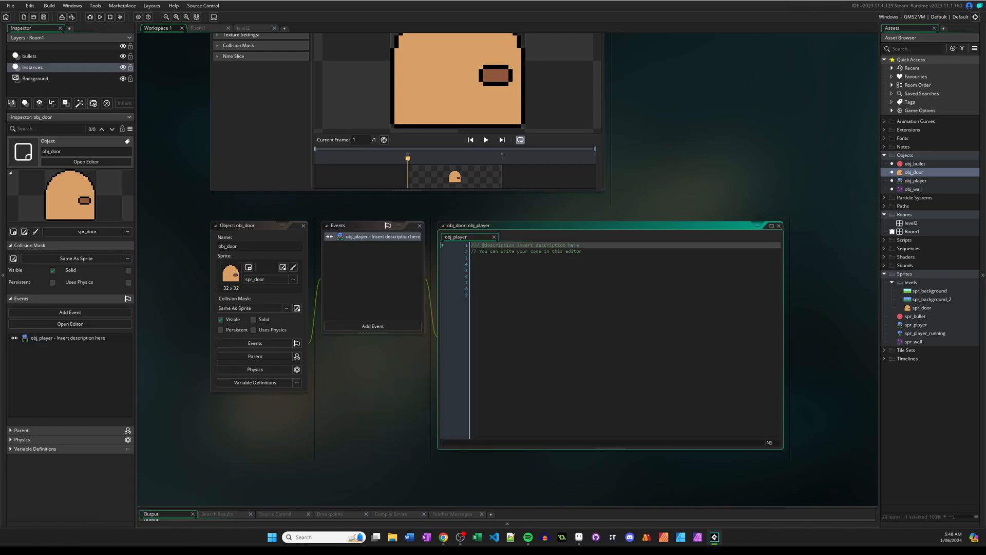
Write room_goto(Room1); in obj_door's collision event with obj_player, removing the spare blank lines above it.
{"action": "left_click", "coordinate": [534, 295]}
{"action": "left_click", "coordinate": [545, 340]}
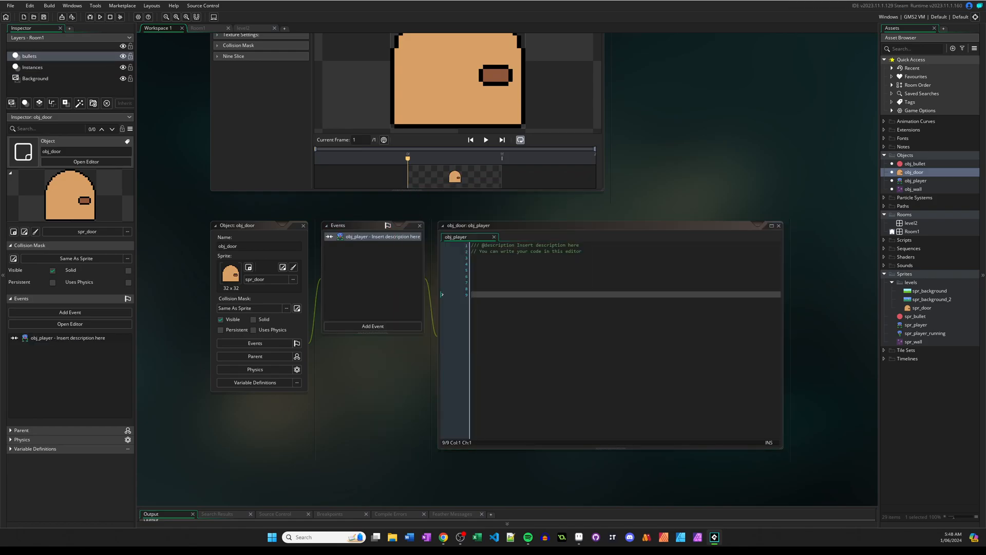
{"action": "left_click", "coordinate": [536, 314]}
{"action": "key", "text": "BackSpace"}
{"action": "key", "text": "BackSpace"}
{"action": "key", "text": "BackSpace"}
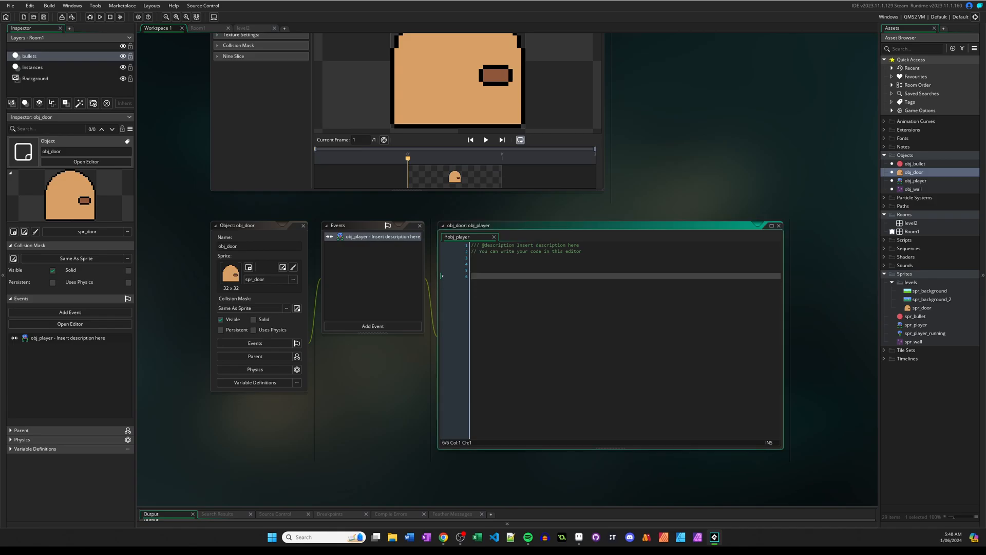
{"action": "type", "text": "room_"}
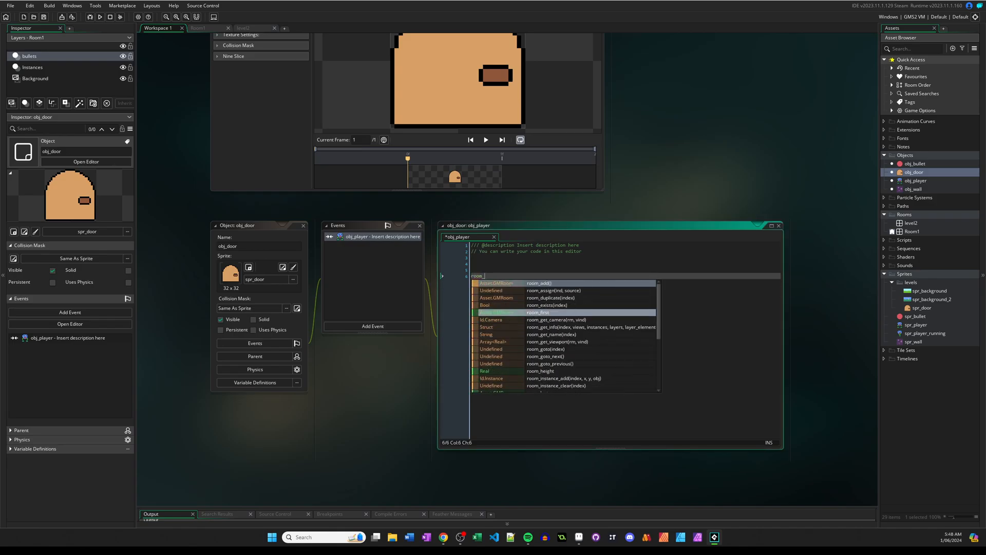
{"action": "type", "text": "goto("}
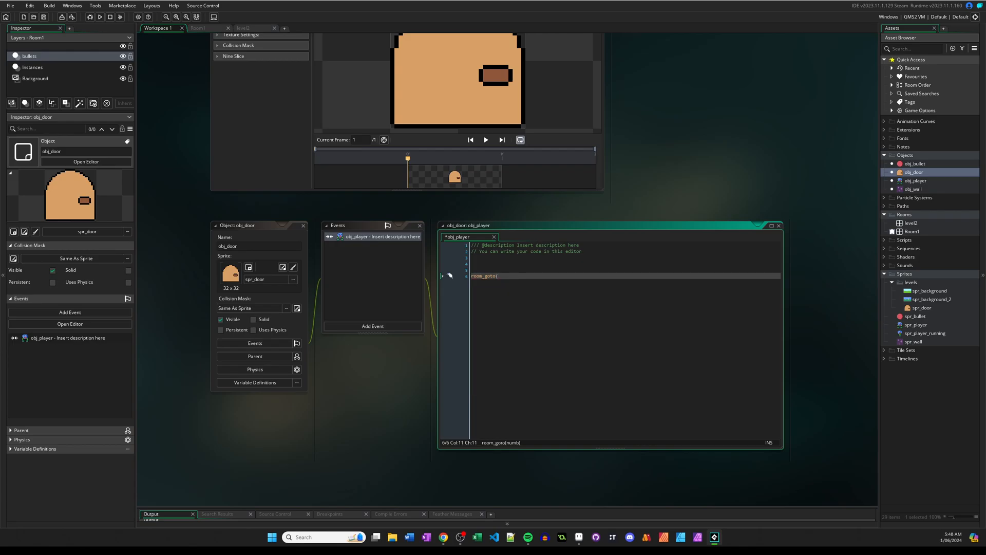
{"action": "type", "text": "room"}
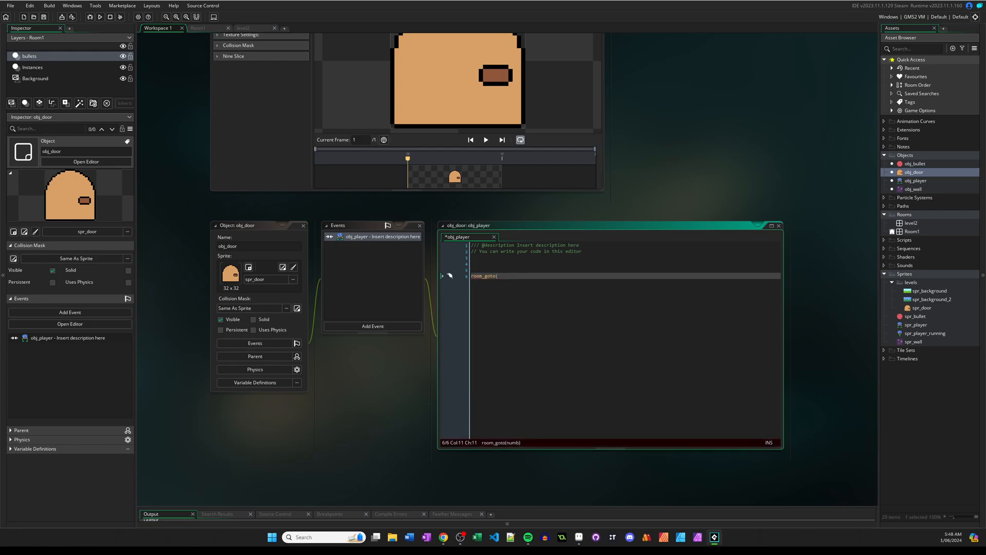
{"action": "type", "text": "1"}
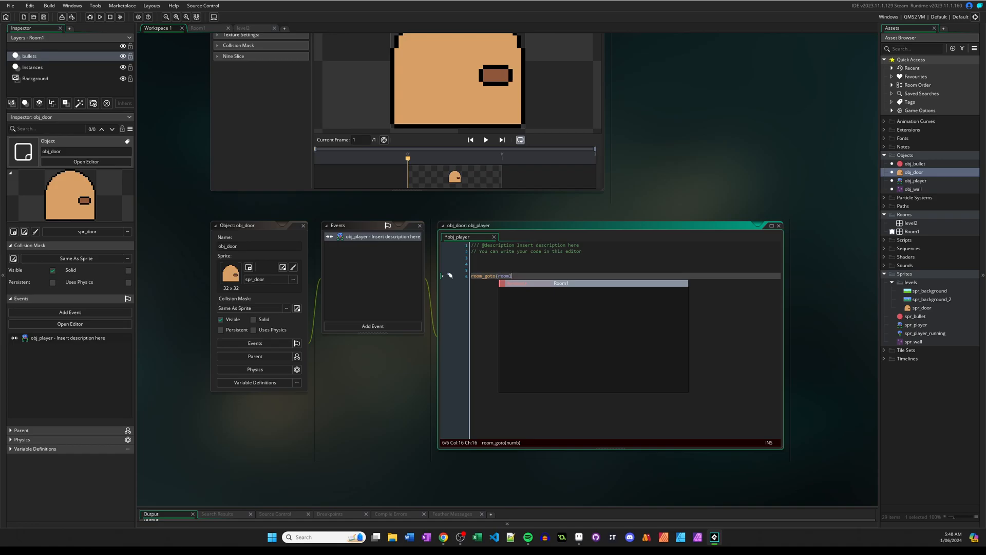
{"action": "key", "text": "Return"}
{"action": "type", "text": ")"}
{"action": "key", "text": "Up"}
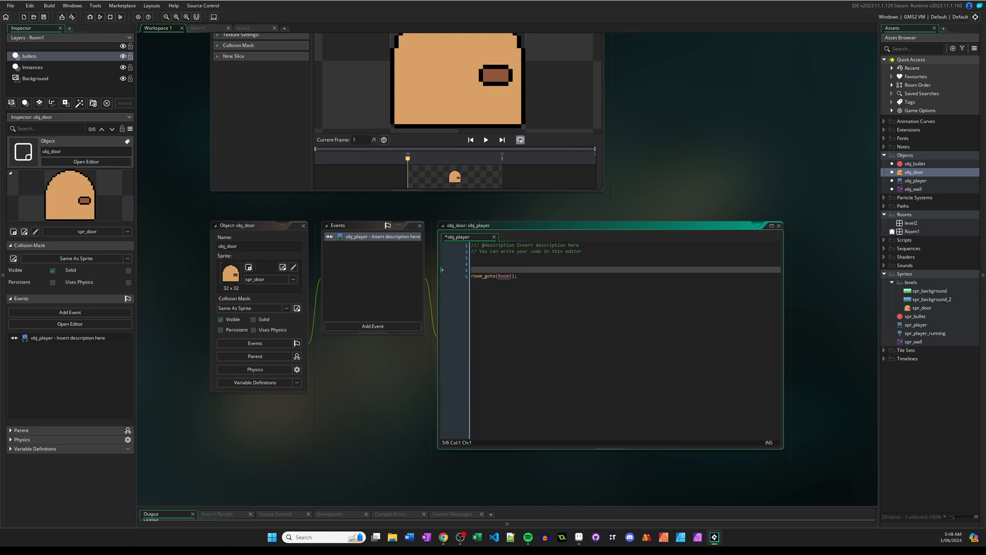
Run the game, move the player to the door to test the collision, and close the game window.
{"action": "scroll", "coordinate": [507, 269], "scroll_direction": "up", "scroll_amount": 5}
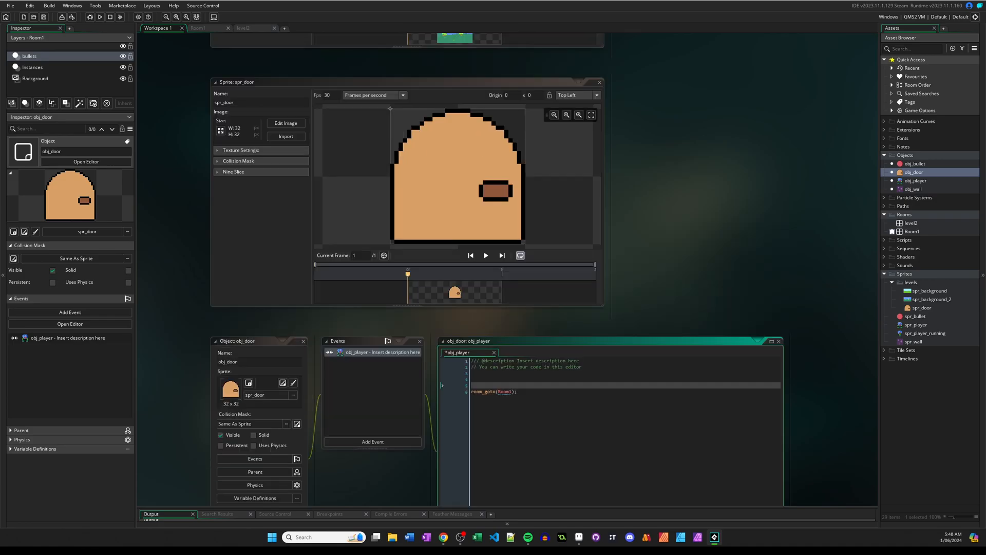
{"action": "key", "text": "F5"}
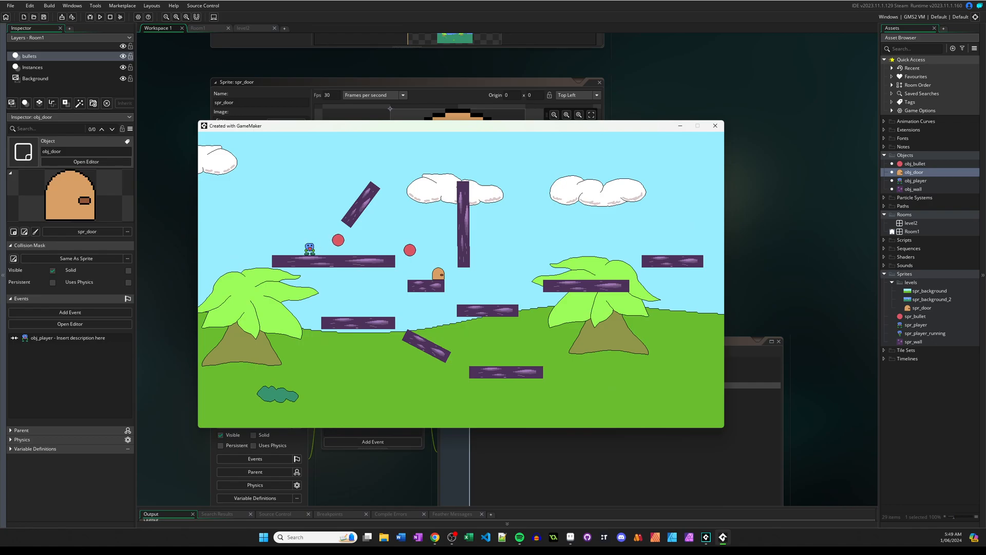
{"action": "left_click_drag", "start_coordinate": [411, 125], "coordinate": [432, 124]}
{"action": "key", "text": "Right"}
{"action": "key", "text": "space"}
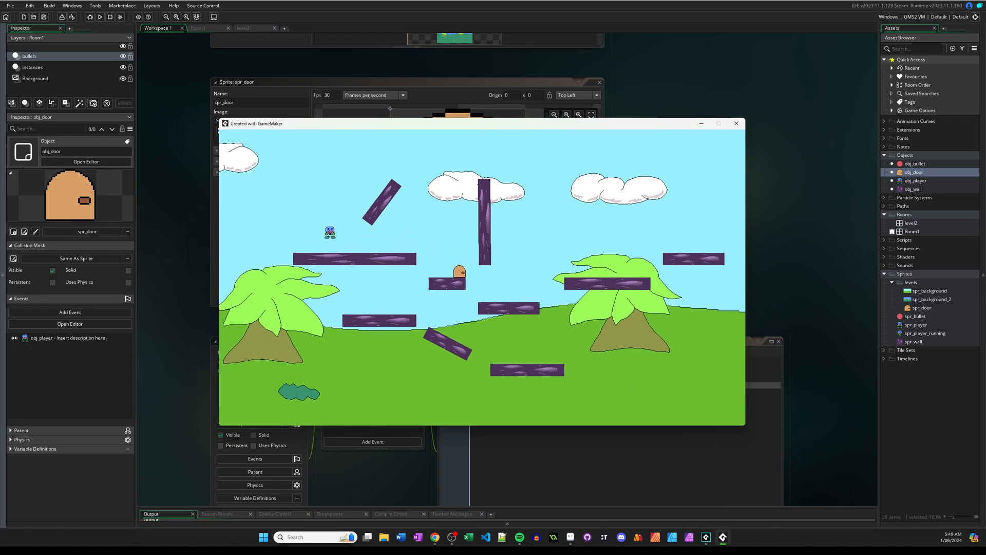
{"action": "key", "text": "Right"}
{"action": "key", "text": "space"}
{"action": "key", "text": "Right"}
{"action": "key", "text": "space"}
{"action": "key", "text": "Right"}
{"action": "key", "text": "Right"}
{"action": "key", "text": "space"}
{"action": "key", "text": "Right"}
{"action": "left_click", "coordinate": [736, 123]}
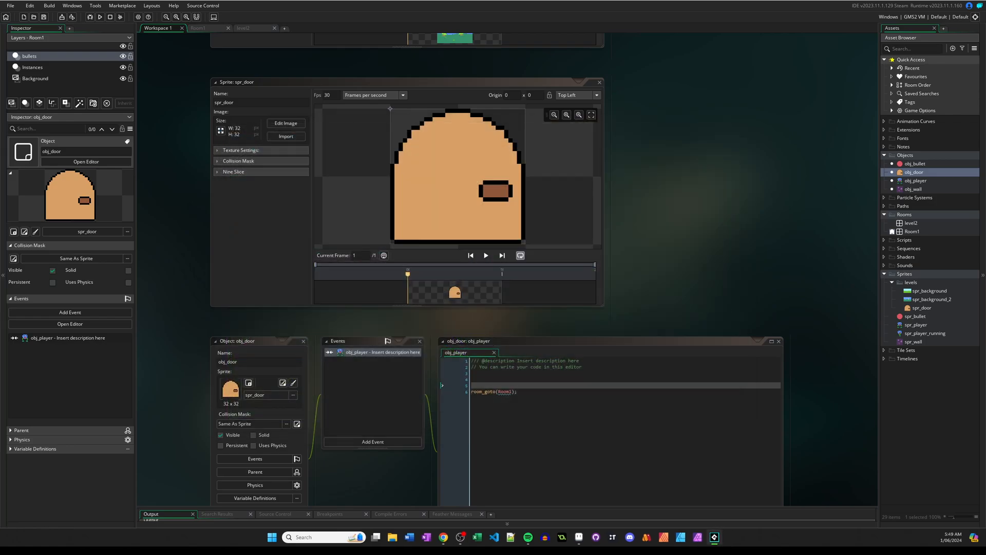
Change the door's room_goto target to level2 and test it by moving the player into the door in a game run.
{"action": "left_click", "coordinate": [450, 391]}
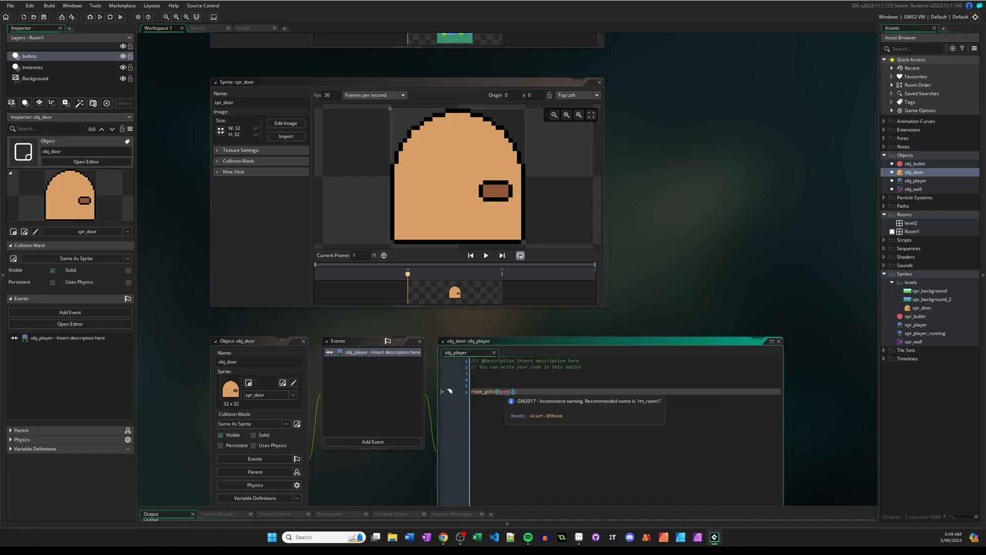
{"action": "type", "text": "level2"}
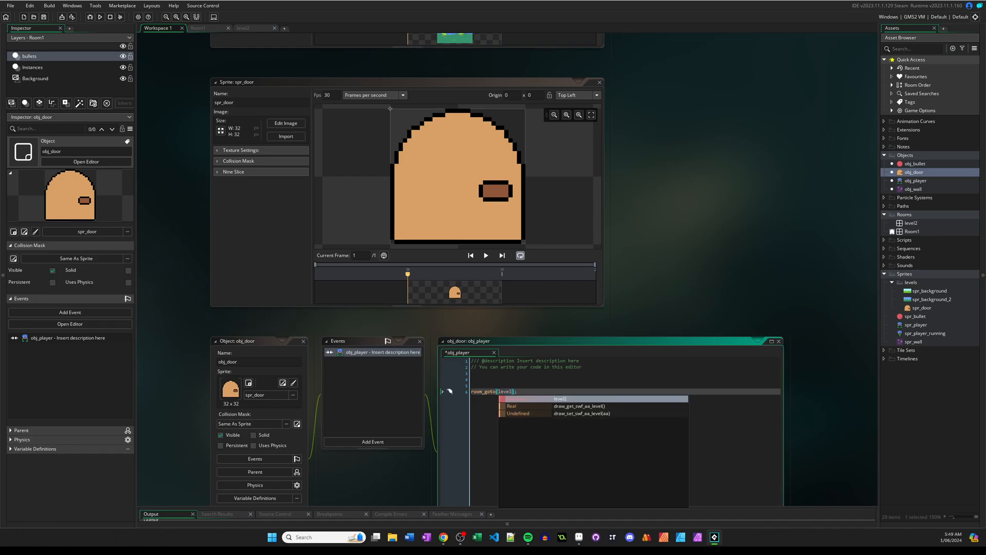
{"action": "key", "text": "F5"}
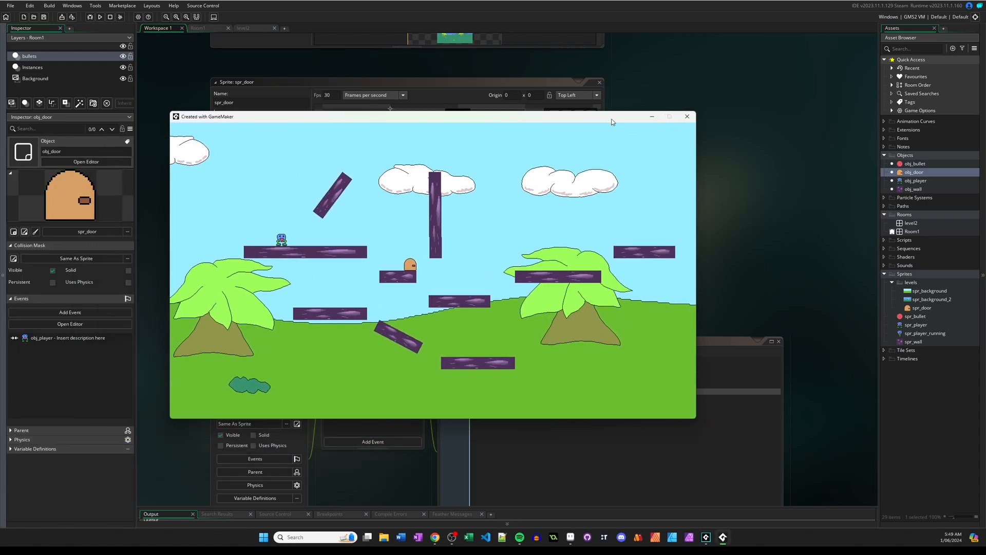
{"action": "key", "text": "Right"}
{"action": "key", "text": "space"}
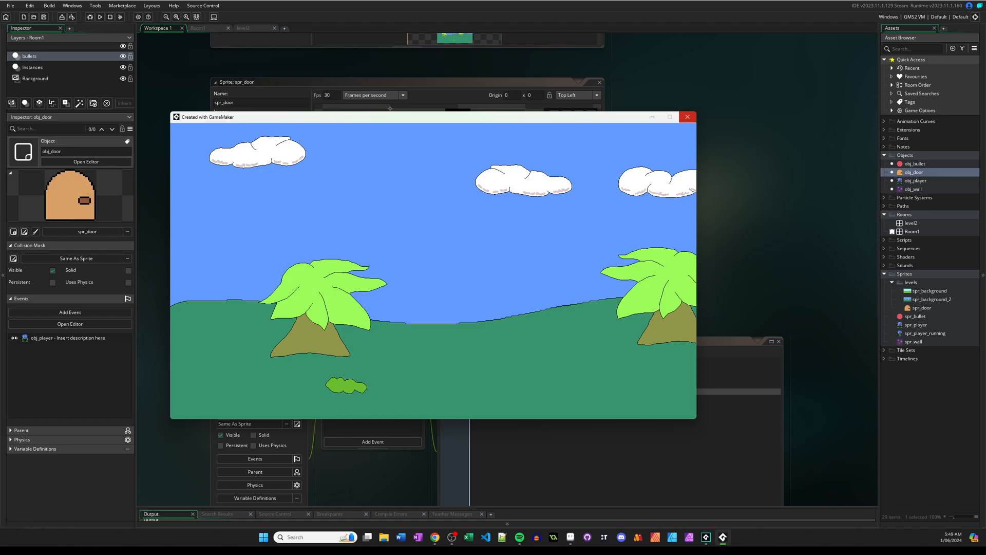
{"action": "left_click", "coordinate": [688, 116]}
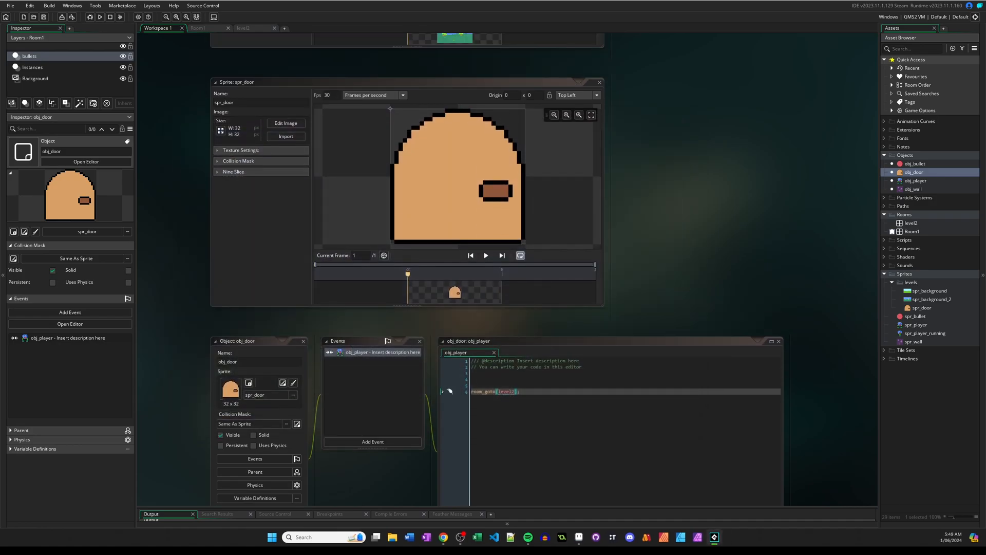
In level2, place an obj_wall on the Instances layer at X 288, Y 224 and stretch it to X scale 10.
{"action": "scroll", "coordinate": [507, 269], "scroll_direction": "up", "scroll_amount": 5}
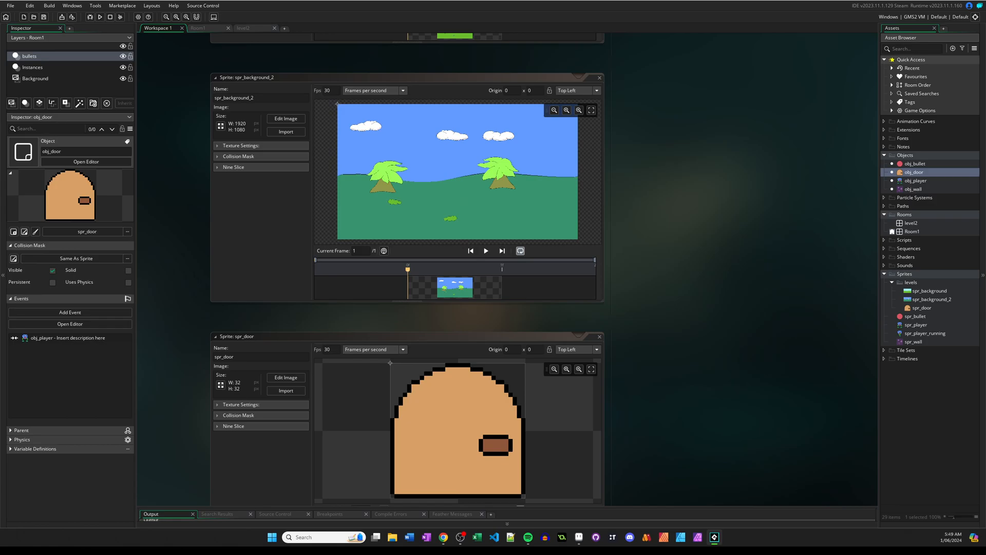
{"action": "double_click", "coordinate": [910, 223]}
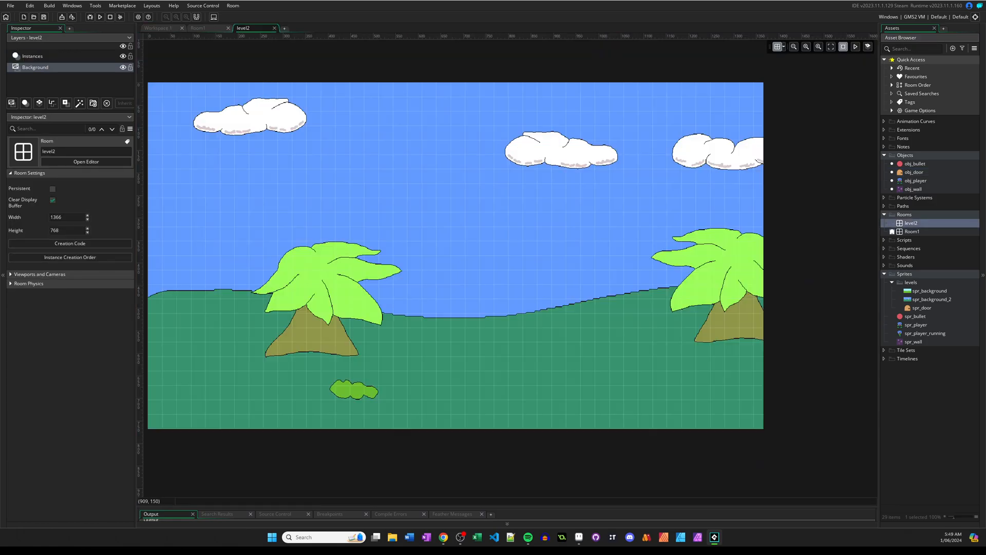
{"action": "left_click", "coordinate": [915, 189]}
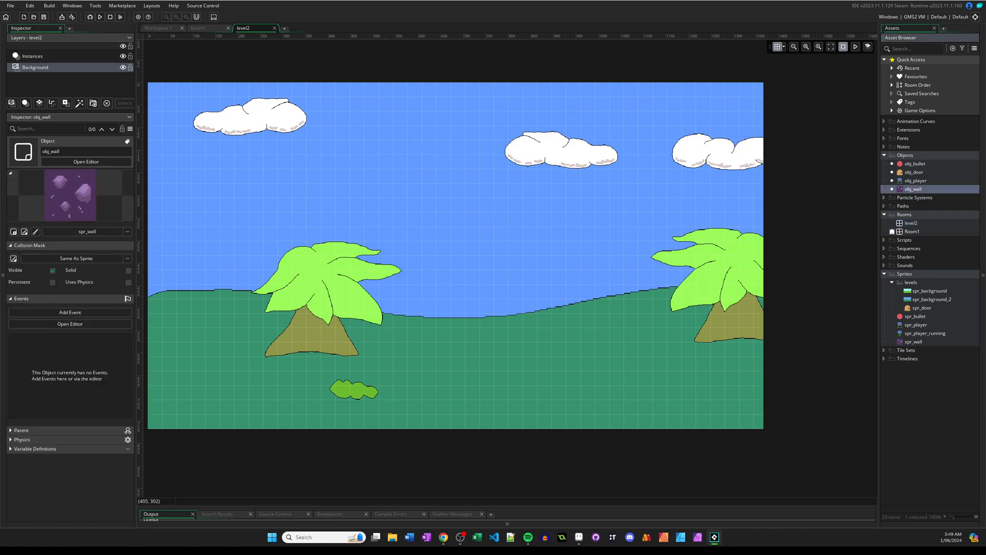
{"action": "middle_click_drag", "start_coordinate": [294, 169], "coordinate": [322, 163]}
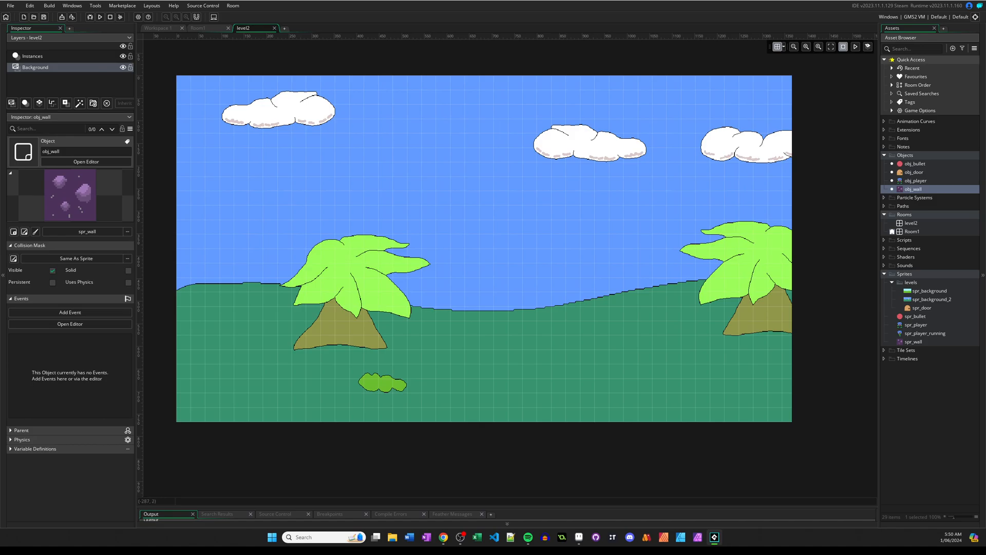
{"action": "left_click", "coordinate": [37, 58]}
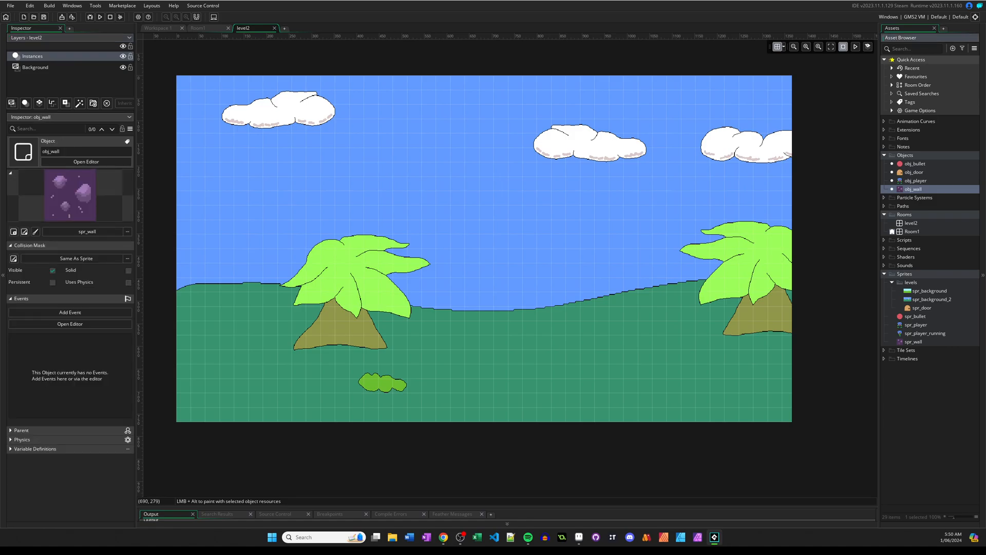
{"action": "left_click", "coordinate": [313, 184], "text": "alt"}
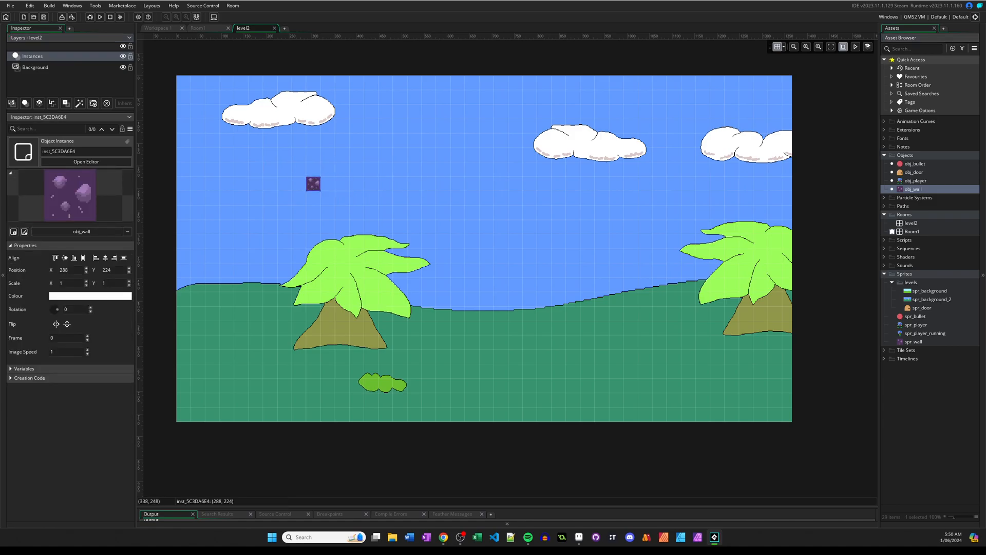
{"action": "left_click_drag", "start_coordinate": [321, 184], "coordinate": [450, 184]}
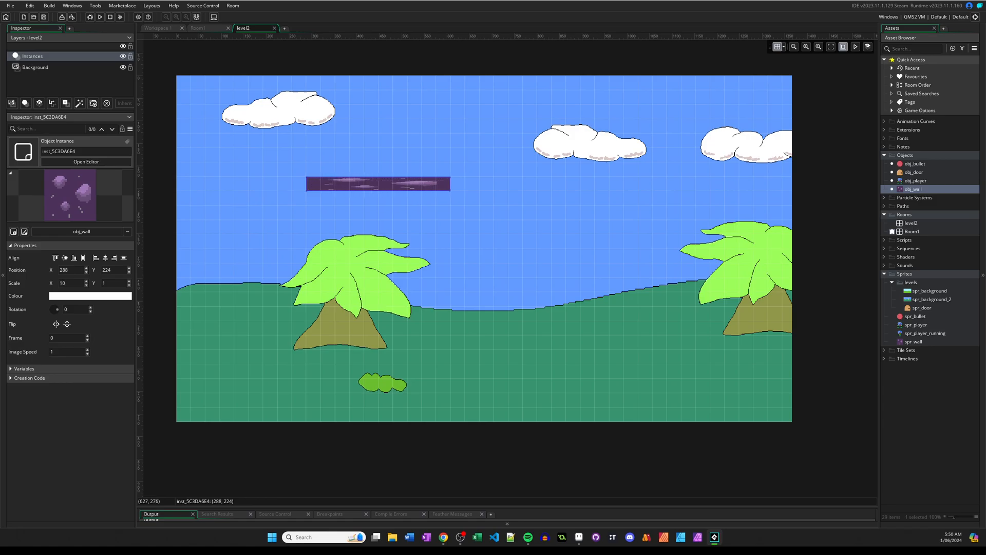
Add three more obj_wall platforms at (672, 288), (512, 352) and (768, 416), each stretched to X scale 8.
{"action": "left_click", "coordinate": [487, 212], "text": "alt"}
{"action": "left_click_drag", "start_coordinate": [493, 213], "coordinate": [595, 212]}
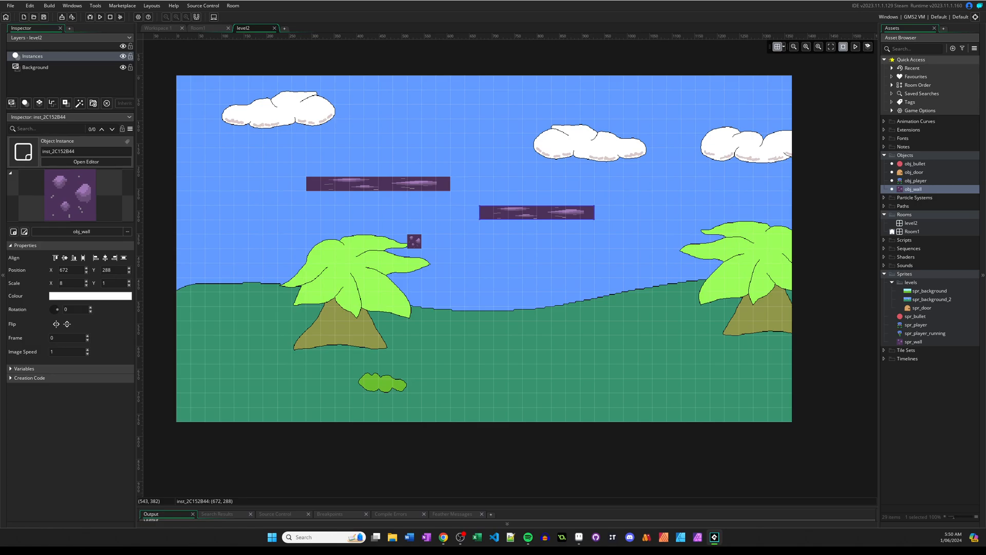
{"action": "left_click", "coordinate": [422, 248], "text": "alt"}
{"action": "left_click_drag", "start_coordinate": [422, 241], "coordinate": [522, 242]}
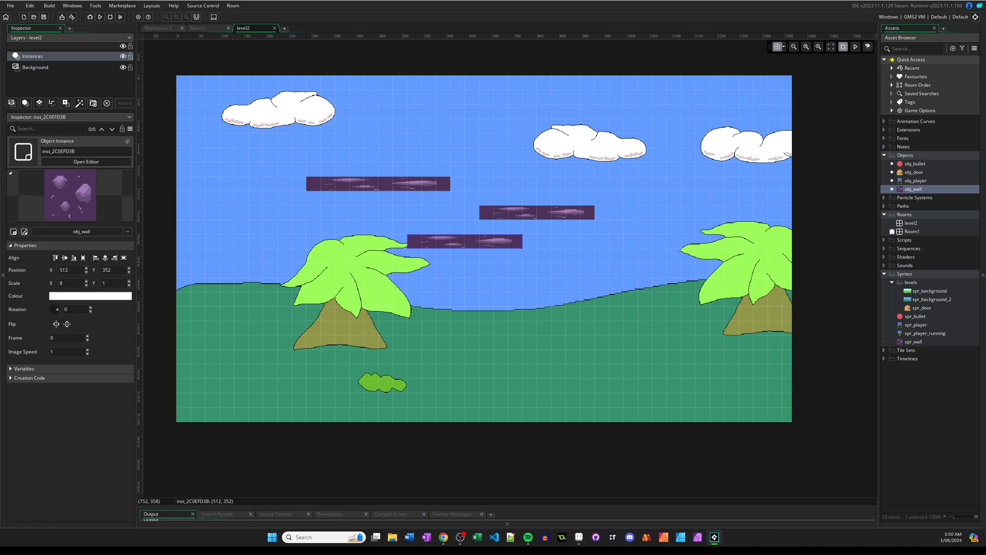
{"action": "left_click", "coordinate": [530, 270], "text": "alt"}
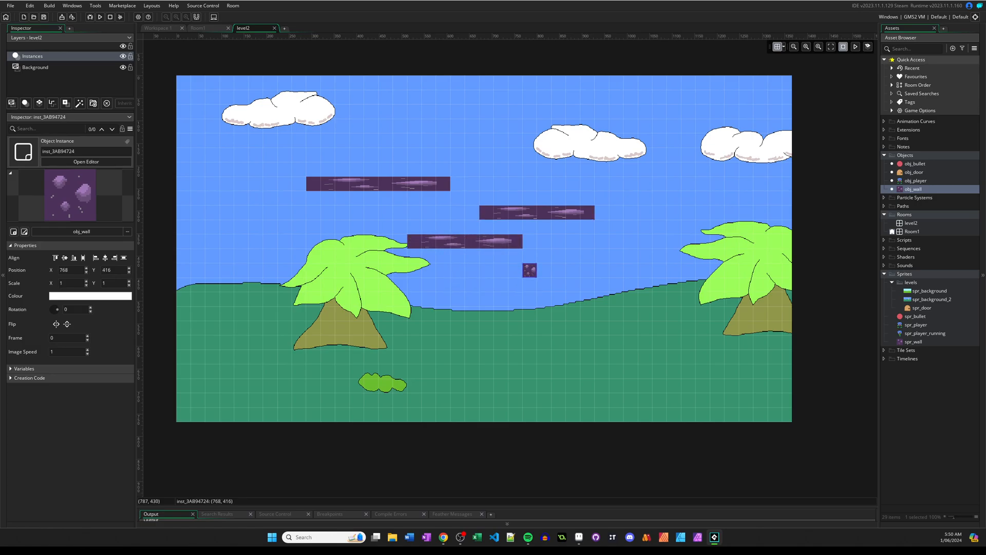
{"action": "left_click_drag", "start_coordinate": [535, 269], "coordinate": [636, 269]}
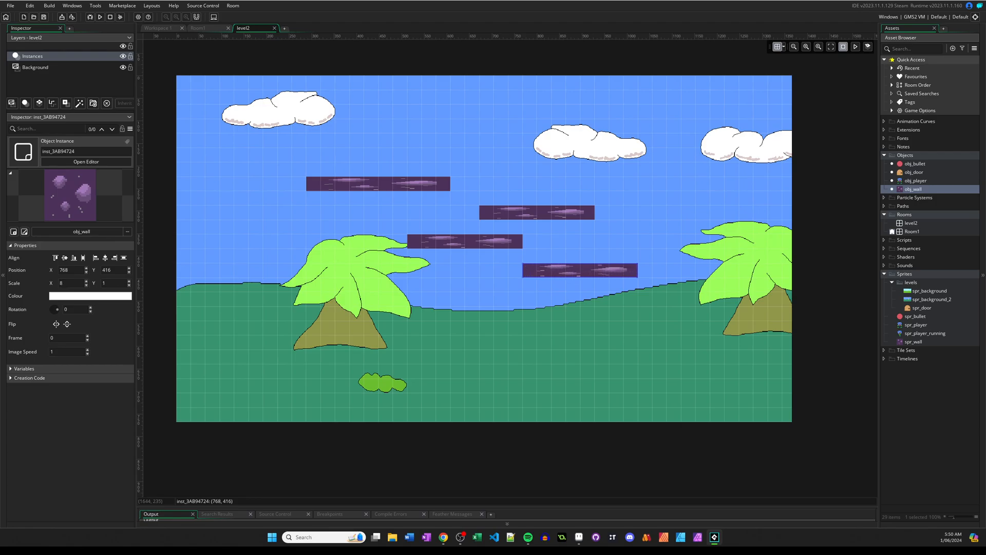
Set jump_speed to 17 in obj_player's Create event and run the game.
{"action": "double_click", "coordinate": [917, 181]}
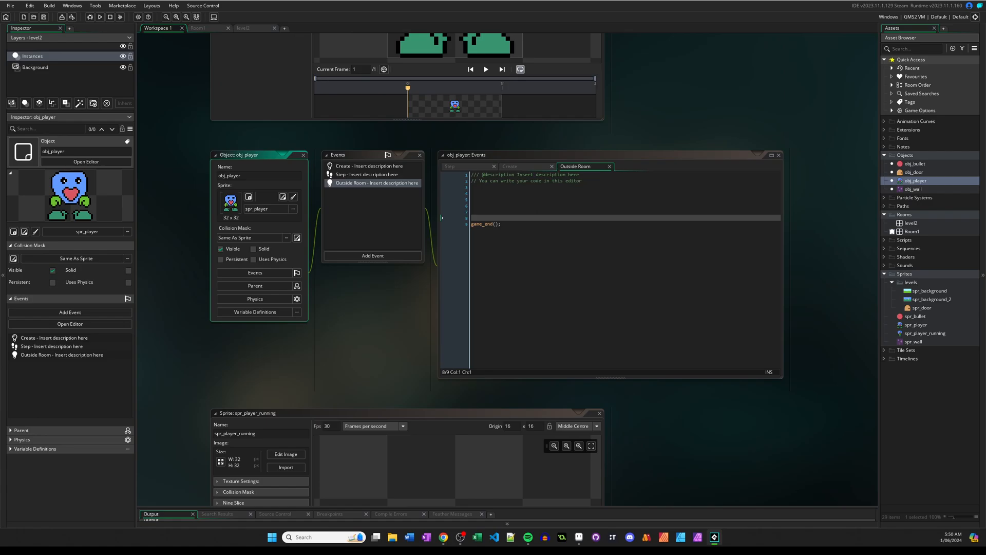
{"action": "double_click", "coordinate": [369, 166]}
{"action": "double_click", "coordinate": [367, 174]}
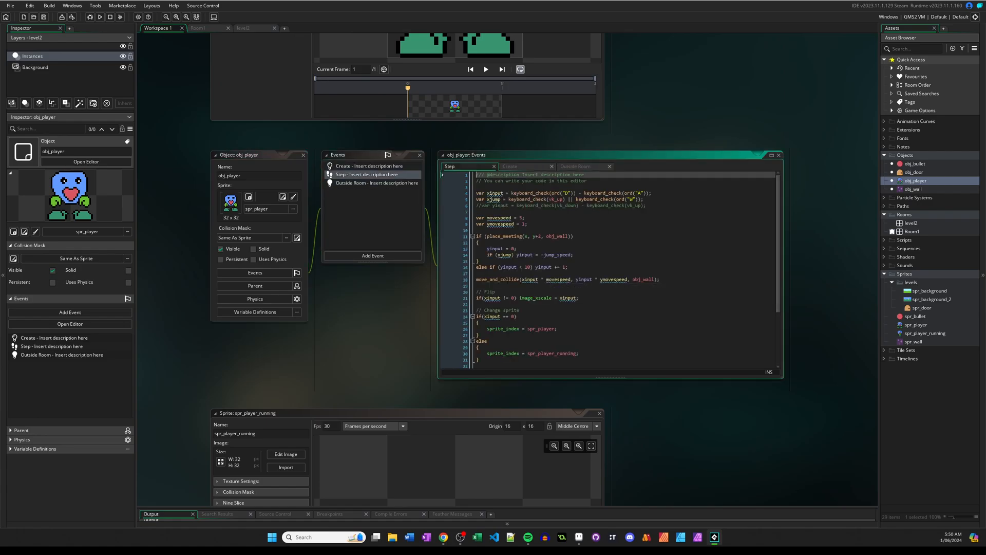
{"action": "left_click", "coordinate": [511, 166]}
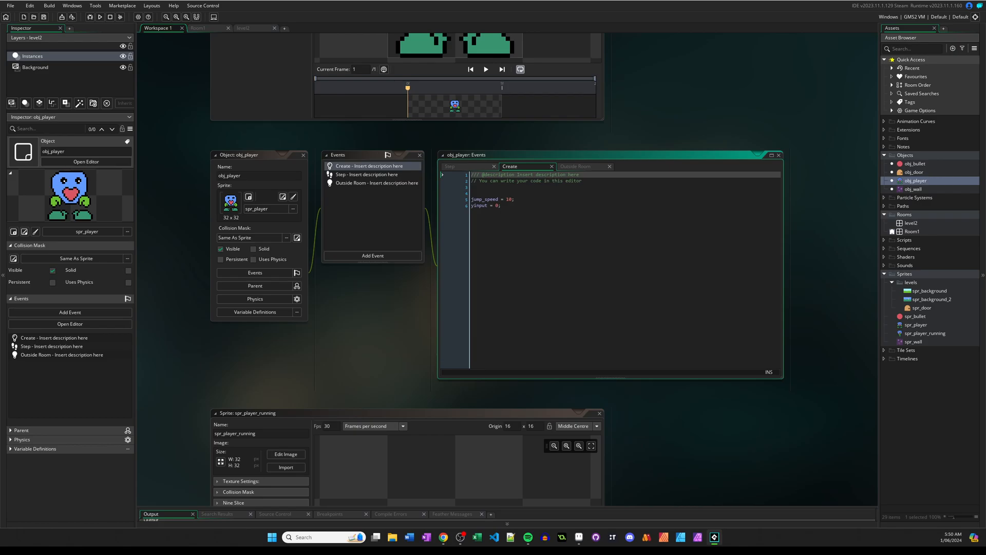
{"action": "left_click", "coordinate": [509, 200]}
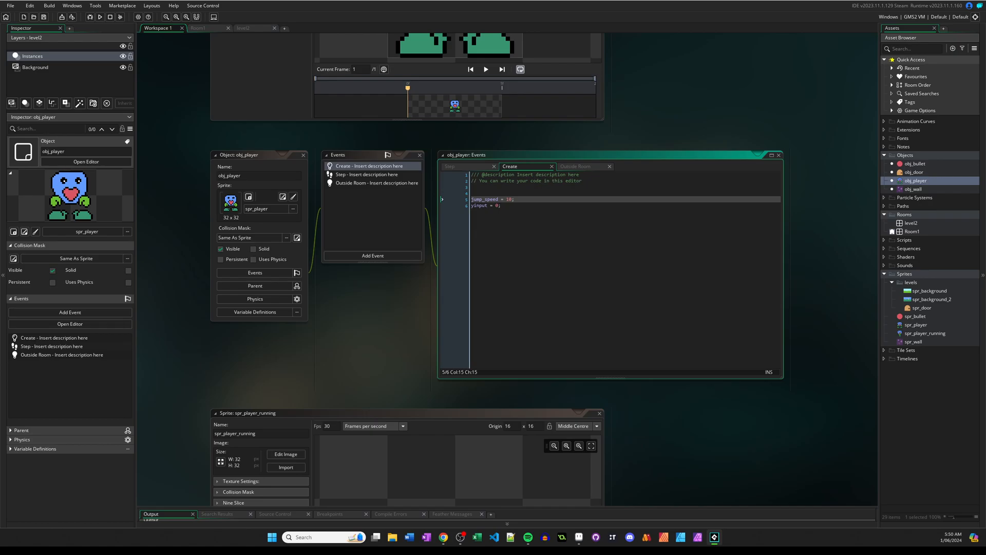
{"action": "key", "text": "Delete"}
{"action": "type", "text": "6"}
{"action": "left_click", "coordinate": [100, 17]}
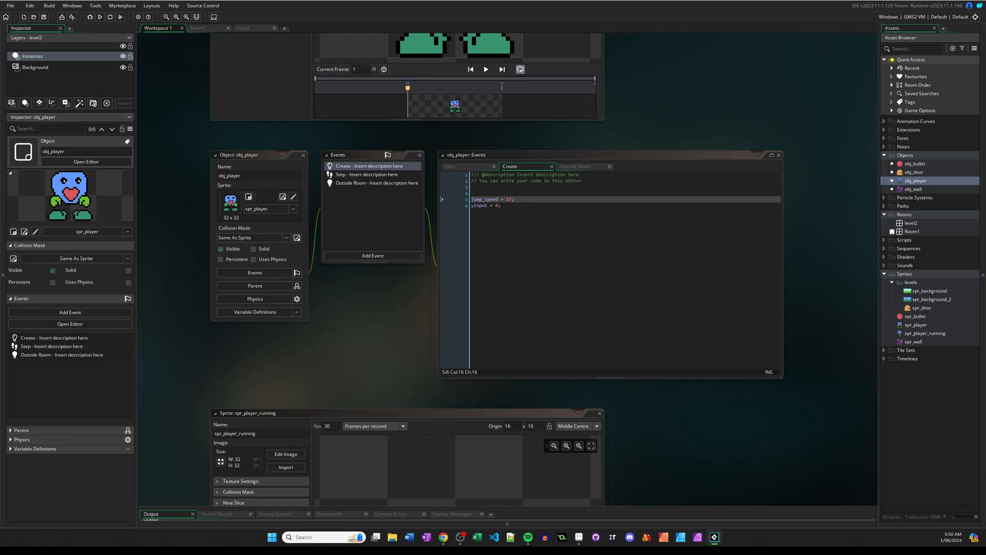
Make obj_player persistent, then run the game and take the player through the door into level2.
{"action": "left_click", "coordinate": [221, 259]}
{"action": "left_click", "coordinate": [101, 17]}
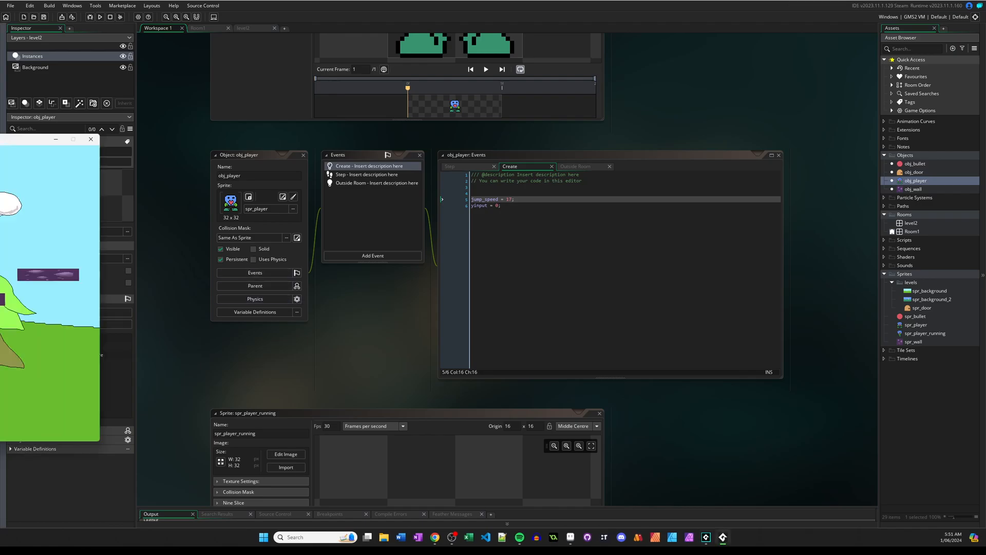
{"action": "key", "text": "d"}
{"action": "key", "text": "space"}
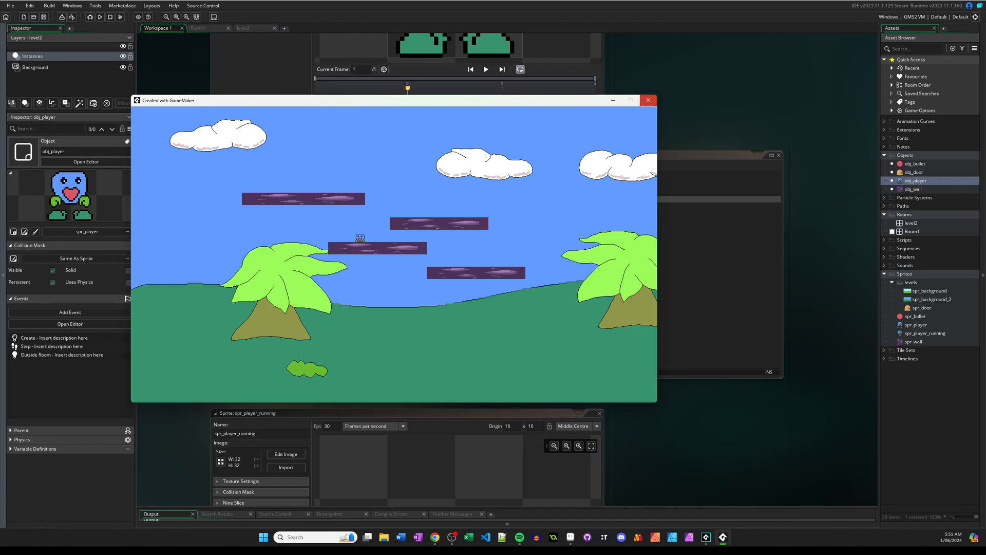
{"action": "left_click", "coordinate": [648, 100]}
{"action": "scroll", "coordinate": [648, 101], "scroll_direction": "down", "scroll_amount": 3}
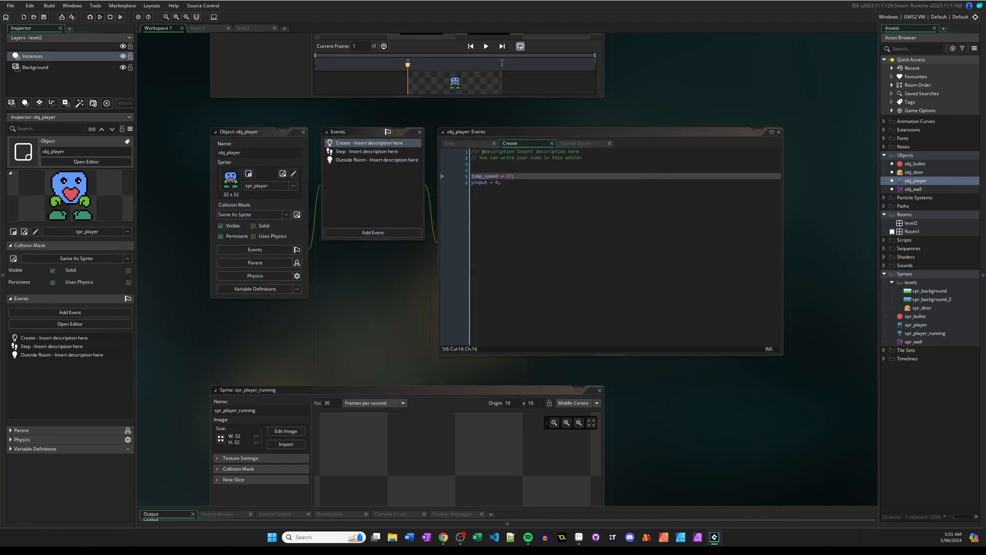
{"action": "scroll", "coordinate": [648, 100], "scroll_direction": "up", "scroll_amount": 2}
{"action": "scroll", "coordinate": [649, 101], "scroll_direction": "down", "scroll_amount": 1}
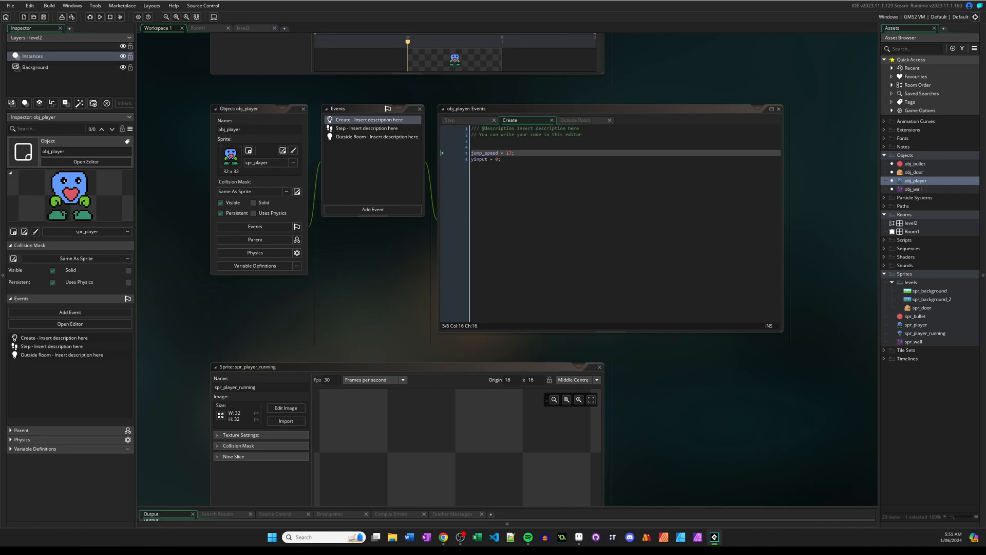
In level2, move the two lower platforms to (480, 416) and (800, 416), and add a single obj_wall block at (1056, 320).
{"action": "double_click", "coordinate": [911, 223]}
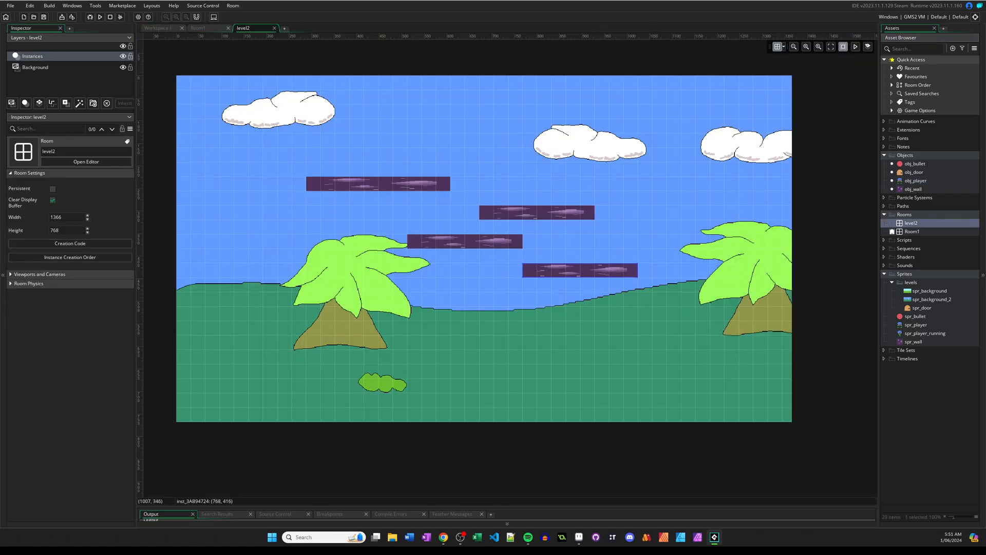
{"action": "double_click", "coordinate": [913, 232]}
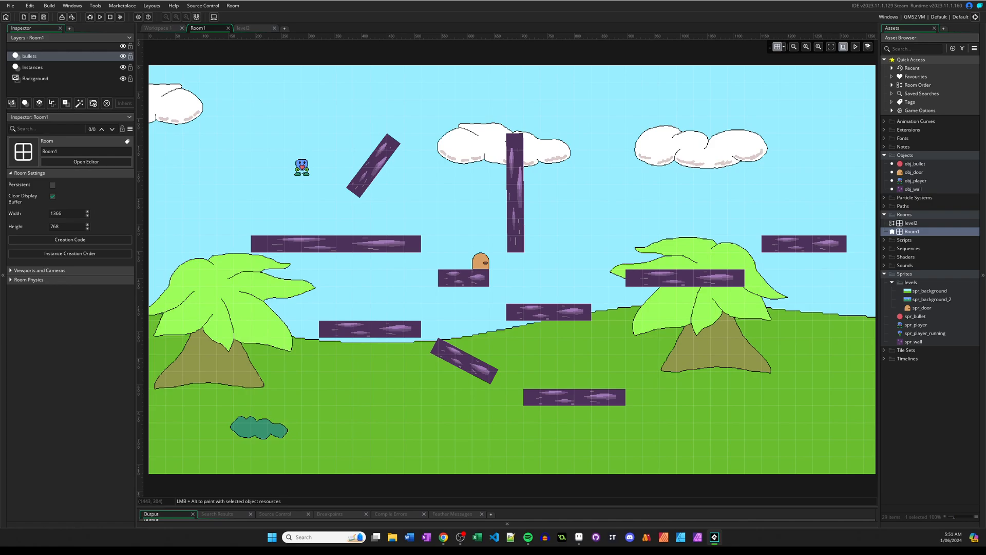
{"action": "double_click", "coordinate": [914, 223]}
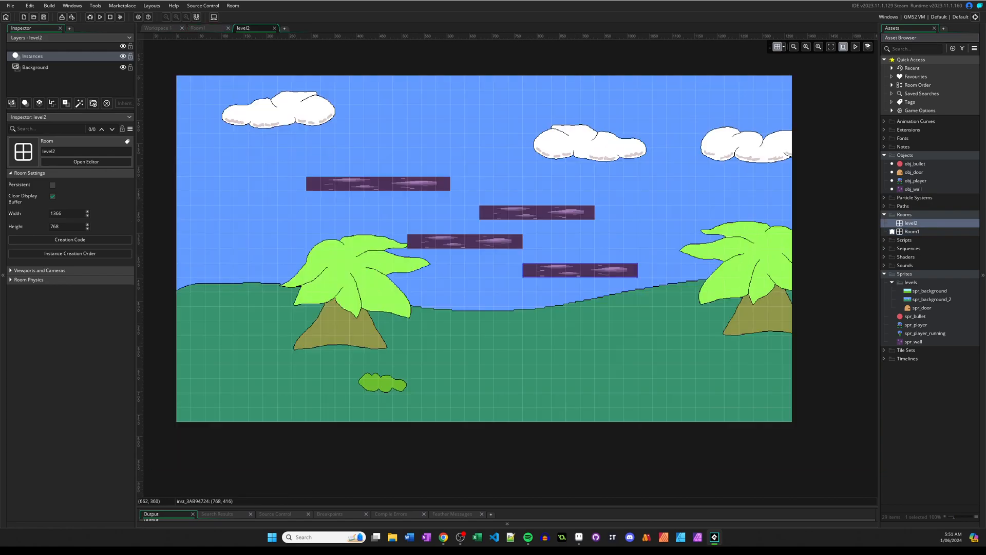
{"action": "left_click", "coordinate": [453, 234]}
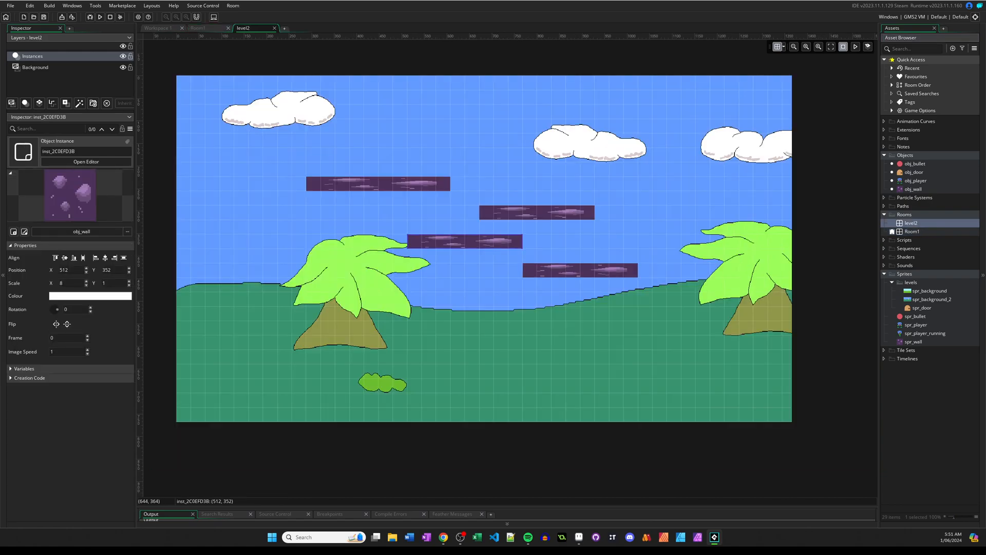
{"action": "left_click_drag", "start_coordinate": [474, 241], "coordinate": [460, 273]}
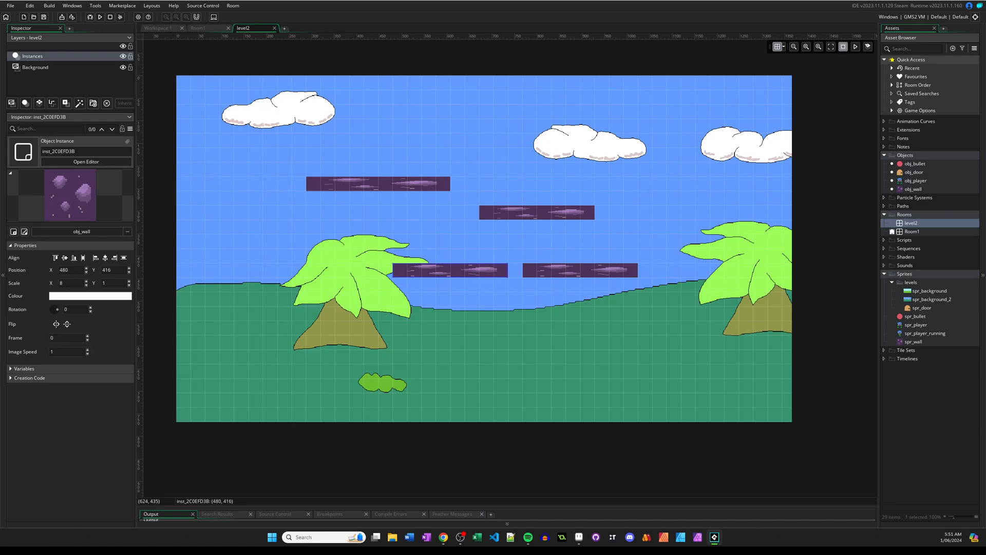
{"action": "left_click_drag", "start_coordinate": [573, 268], "coordinate": [588, 268]}
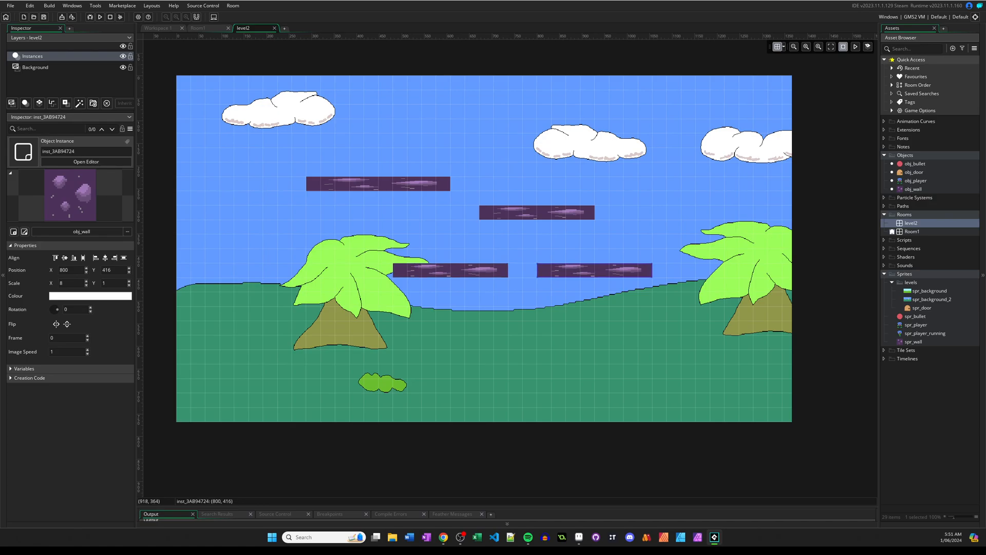
{"action": "left_click_drag", "start_coordinate": [913, 189], "coordinate": [660, 226]}
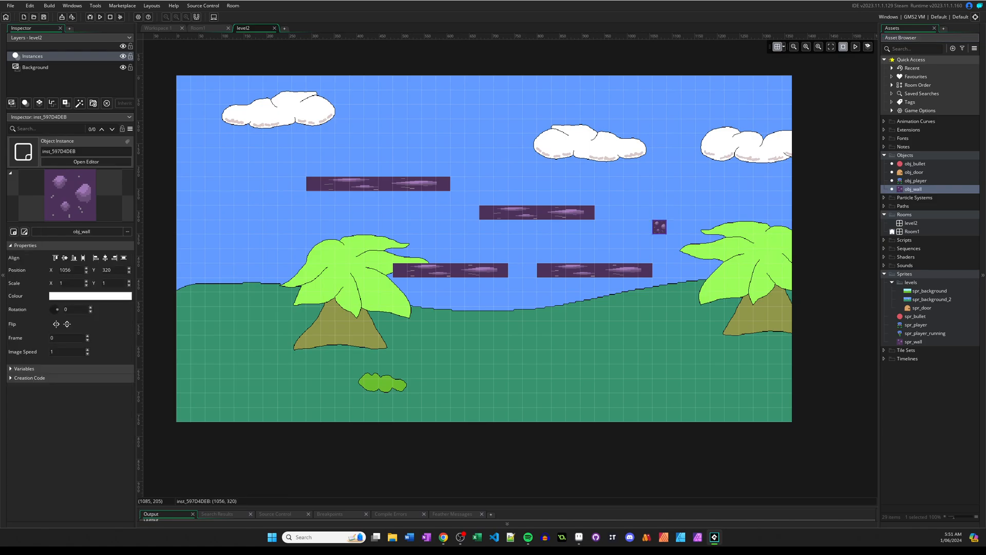
Run the game from Room1 and take the player through the door into level2.
{"action": "left_click", "coordinate": [202, 27]}
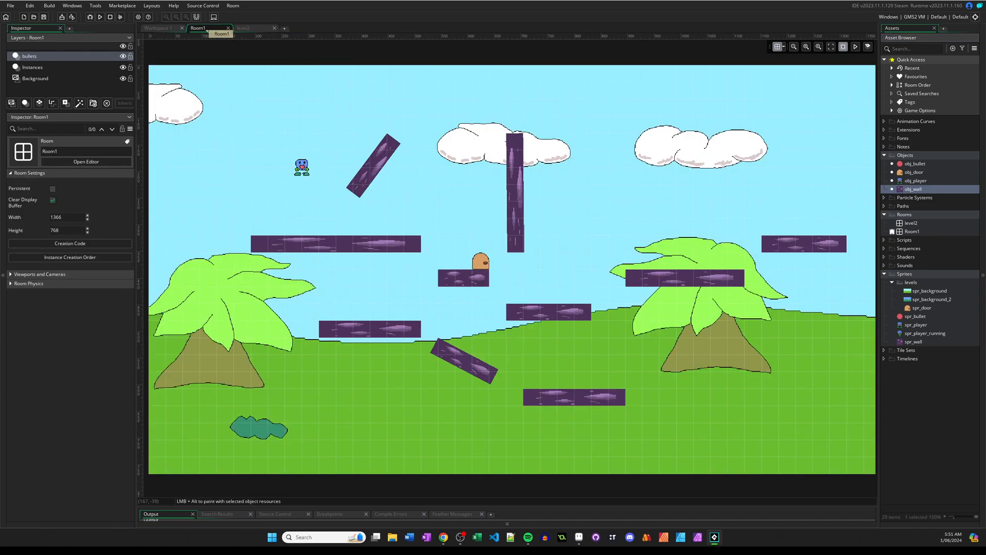
{"action": "left_click", "coordinate": [100, 17]}
{"action": "left_click_drag", "start_coordinate": [0, 134], "coordinate": [623, 107]}
{"action": "left_click", "coordinate": [622, 171]}
{"action": "key", "text": "d"}
{"action": "key", "text": "space"}
{"action": "key", "text": "space"}
{"action": "key", "text": "space"}
{"action": "key", "text": "d"}
{"action": "key", "text": "space"}
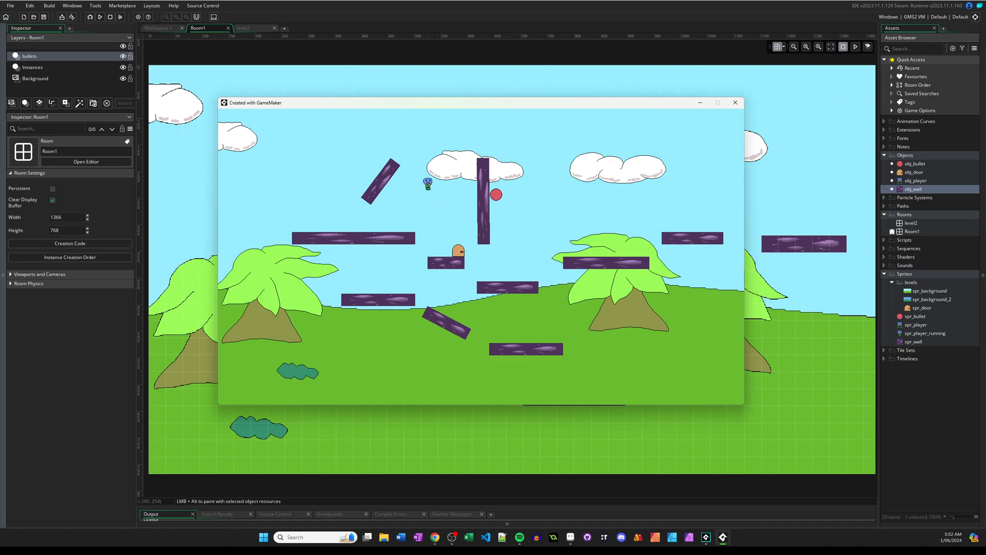
{"action": "key", "text": "d"}
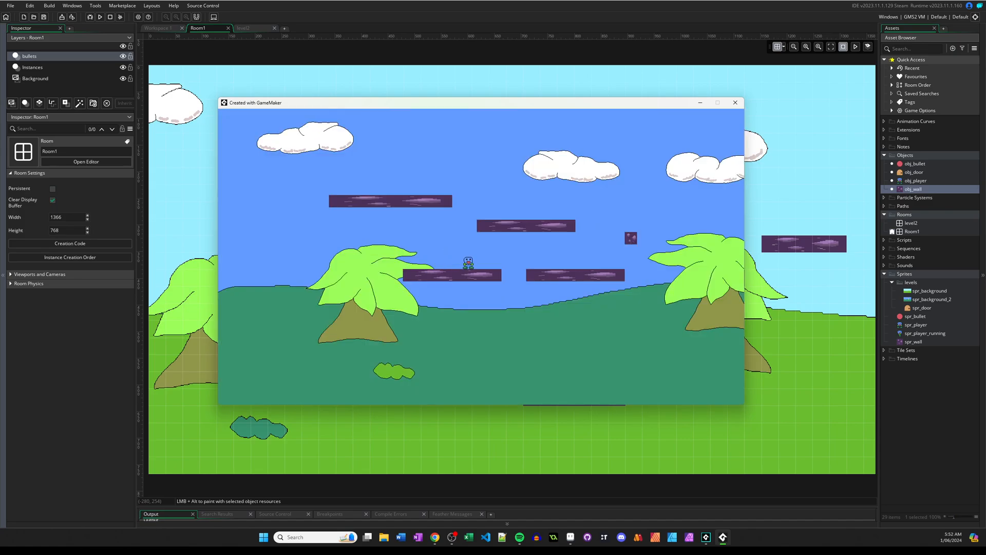
Test jumping between the platforms in level2, and close the game window.
{"action": "key", "text": "space"}
{"action": "key", "text": "space"}
{"action": "key", "text": "a"}
{"action": "key", "text": "space"}
{"action": "key", "text": "d"}
{"action": "key", "text": "a"}
{"action": "key", "text": "d"}
{"action": "left_click", "coordinate": [735, 102]}
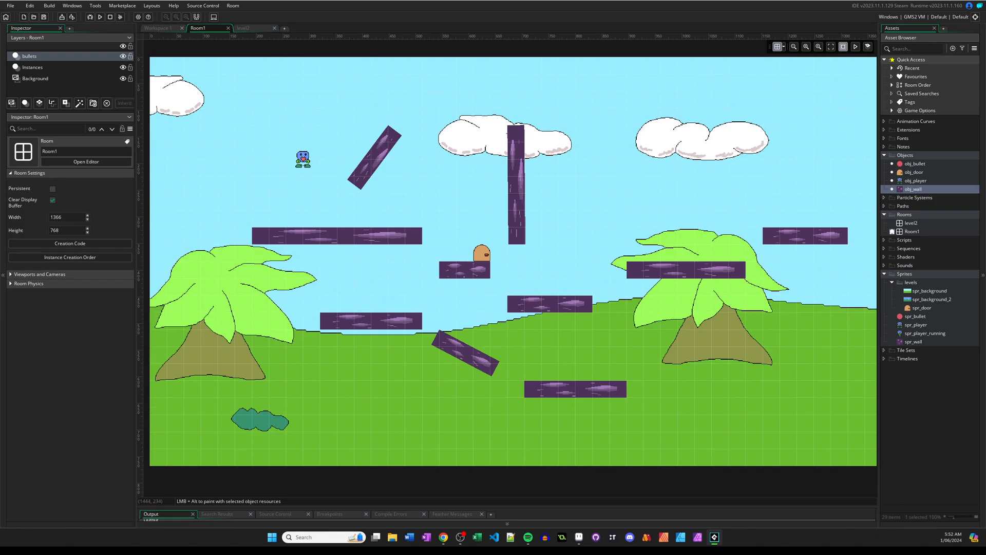
In obj_door's collision event with obj_player, add the condition if(room == Room1) above the room_goto(level2) line.
{"action": "double_click", "coordinate": [913, 172]}
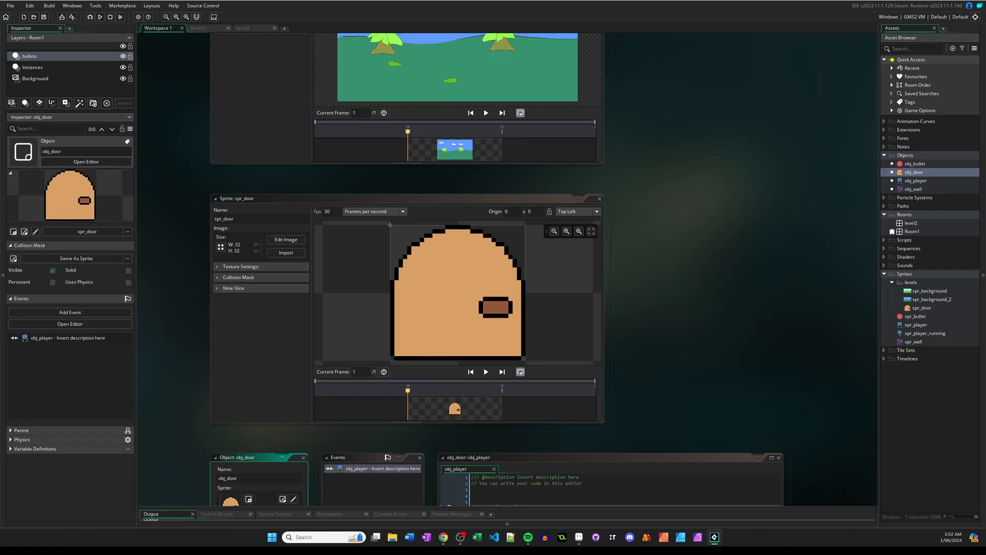
{"action": "left_click", "coordinate": [473, 199]}
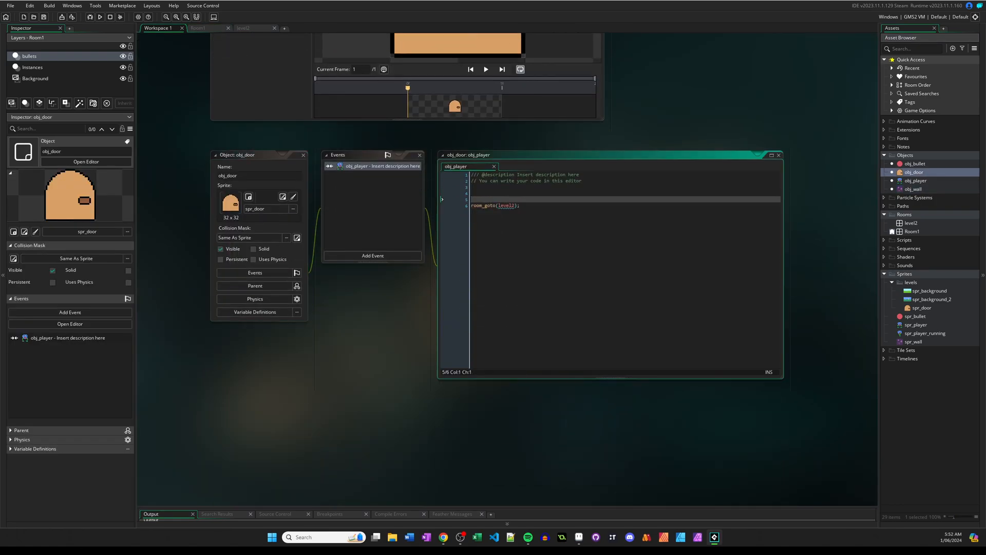
{"action": "type", "text": "if(room = "}
{"action": "type", "text": "Room1)"}
{"action": "key", "text": "Left"}
{"action": "key", "text": "Left"}
{"action": "key", "text": "Left"}
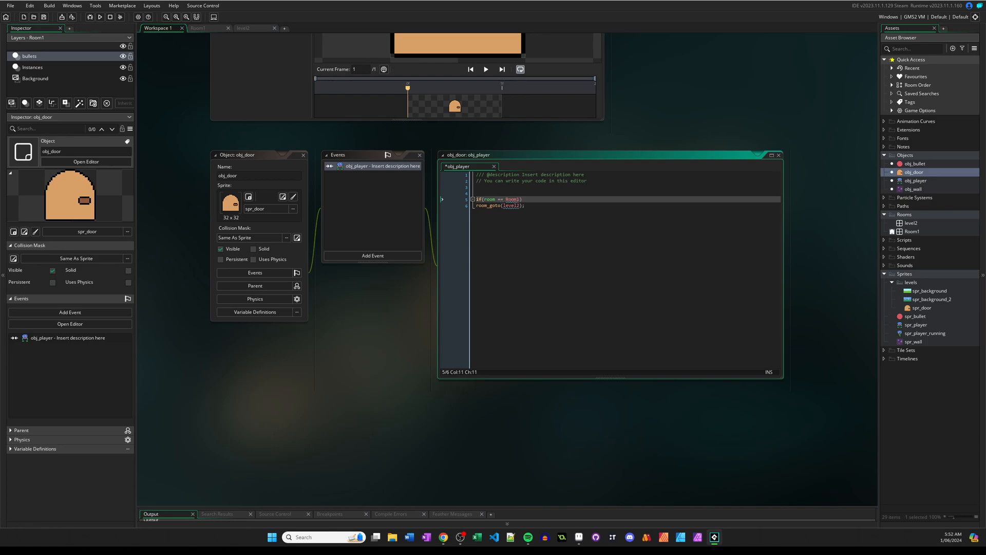
{"action": "type", "text": "="}
{"action": "key", "text": "Left"}
{"action": "key", "text": "Left"}
{"action": "key", "text": "Left"}
{"action": "left_click", "coordinate": [500, 199]}
{"action": "key", "text": "shift+End"}
{"action": "key", "text": "Left"}
{"action": "key", "text": "Left"}
{"action": "key", "text": "Left"}
{"action": "key", "text": "Left"}
{"action": "key", "text": "ctrl+shift+Left"}
{"action": "left_click", "coordinate": [493, 199]}
{"action": "left_click", "coordinate": [500, 200]}
{"action": "key", "text": "ctrl+shift+Right"}
{"action": "key", "text": "End"}
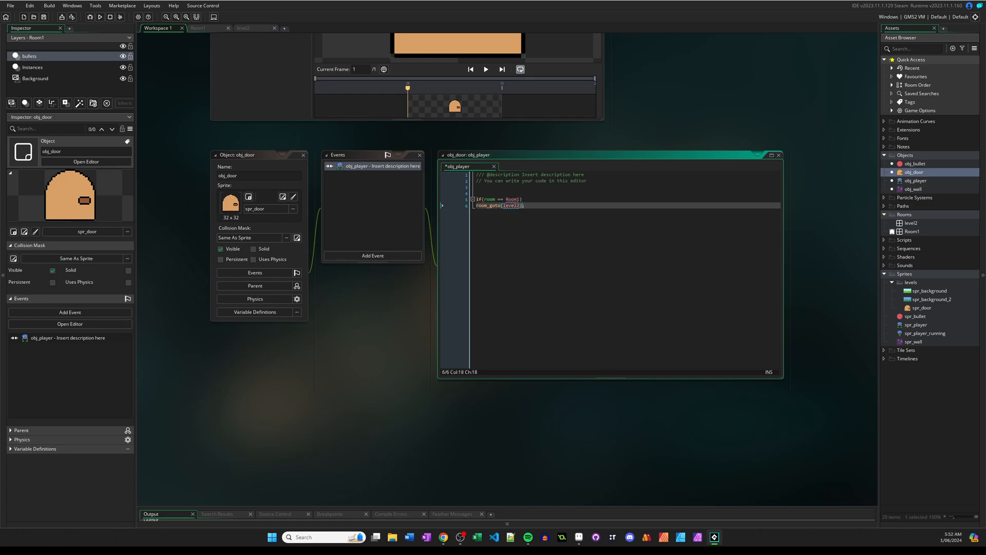
Add braces under the Room1 condition plus a braced else block, and move the room_goto(level2); line inside the else block.
{"action": "key", "text": "Return"}
{"action": "type", "text": "{"}
{"action": "key", "text": "Return"}
{"action": "type", "text": "}"}
{"action": "key", "text": "Return"}
{"action": "type", "text": "else"}
{"action": "key", "text": "Return"}
{"action": "type", "text": "{"}
{"action": "key", "text": "Return"}
{"action": "type", "text": "}"}
{"action": "key", "text": "Down"}
{"action": "key", "text": "shift+End"}
{"action": "key", "text": "ctrl+x"}
{"action": "key", "text": "Up"}
{"action": "key", "text": "Up"}
{"action": "key", "text": "End"}
{"action": "key", "text": "Return"}
{"action": "key", "text": "ctrl+v"}
{"action": "key", "text": "Up"}
{"action": "key", "text": "Up"}
{"action": "key", "text": "Up"}
{"action": "key", "text": "Up"}
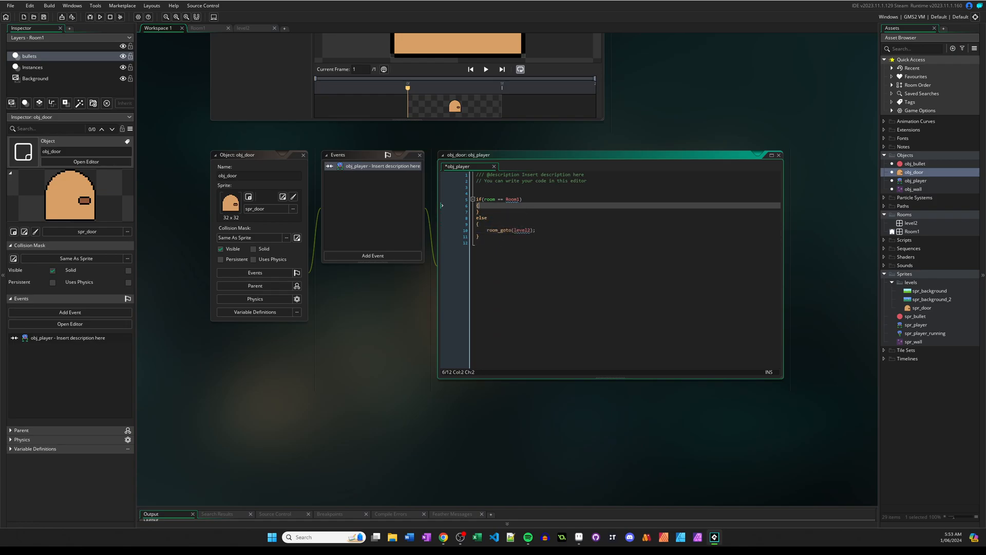
Paste room_goto(level2); into the if block and change the else block's call to room_goto(Room1);.
{"action": "key", "text": "Return"}
{"action": "key", "text": "ctrl+v"}
{"action": "key", "text": "Down"}
{"action": "key", "text": "Down"}
{"action": "key", "text": "Down"}
{"action": "key", "text": "Down"}
{"action": "key", "text": "Left"}
{"action": "key", "text": "Left"}
{"action": "key", "text": "ctrl+shift+Left"}
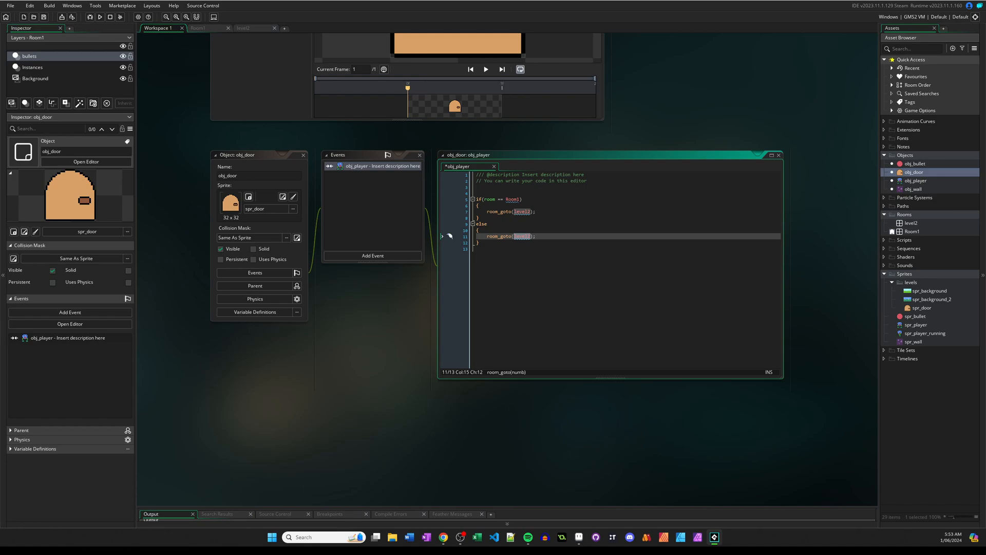
{"action": "type", "text": "room1"}
{"action": "key", "text": "Return"}
{"action": "key", "text": "Up"}
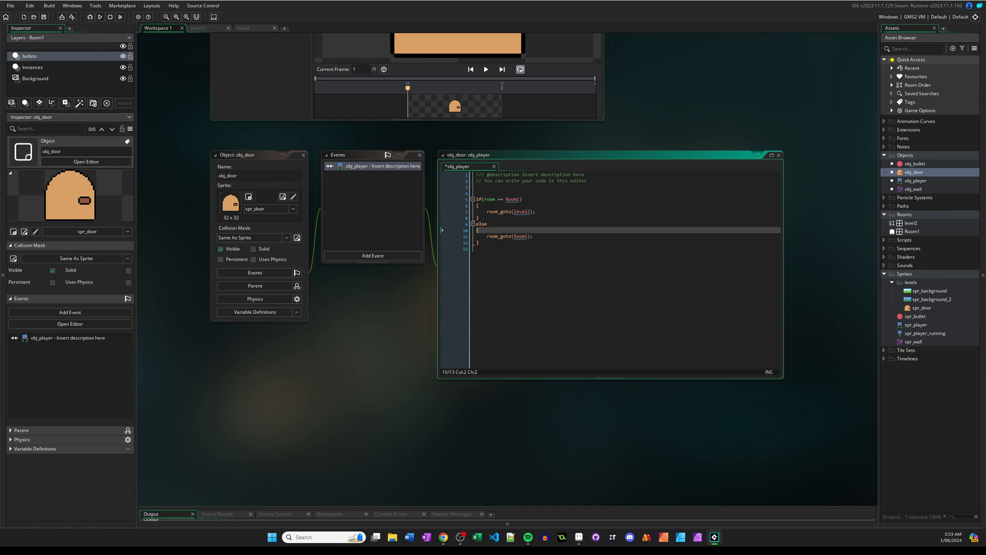
Extend the upper level2 platform leftward and place an obj_door on top of it at (256, 192).
{"action": "double_click", "coordinate": [911, 223]}
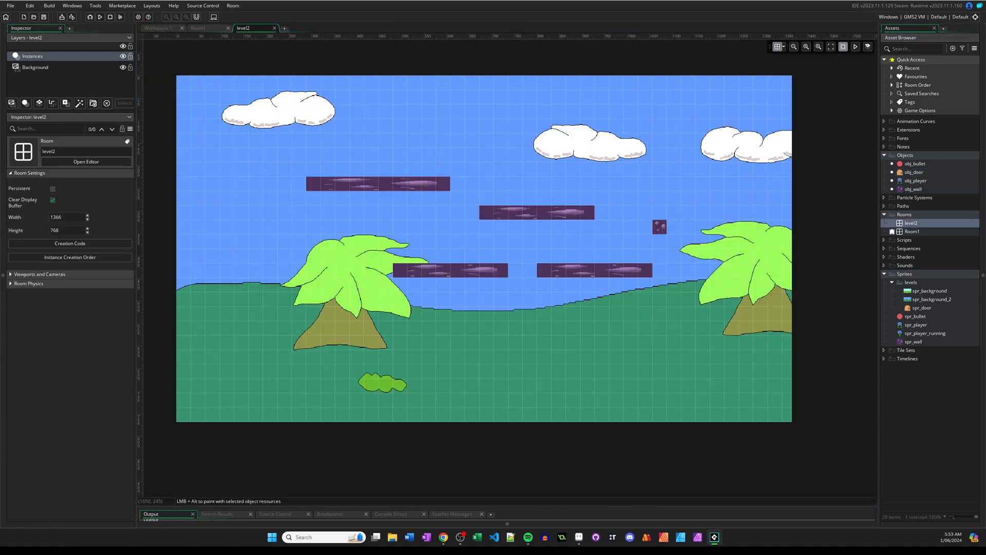
{"action": "left_click_drag", "start_coordinate": [914, 172], "coordinate": [323, 165]}
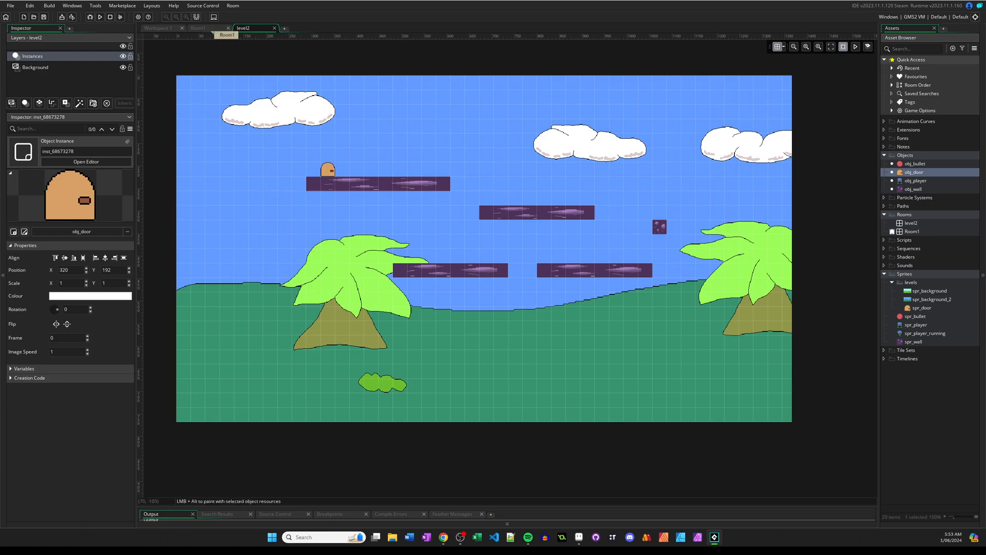
{"action": "left_click", "coordinate": [208, 28]}
{"action": "left_click", "coordinate": [245, 29]}
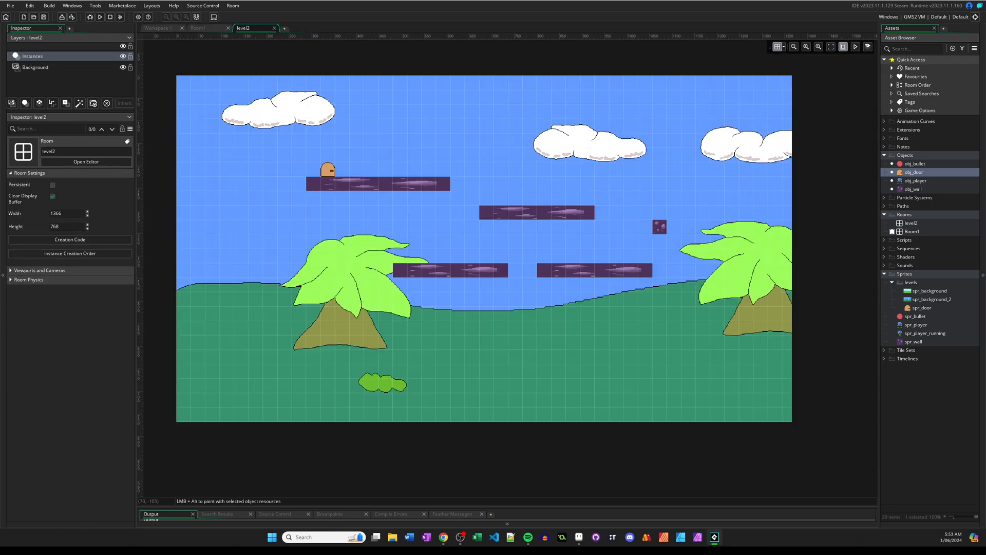
{"action": "mouse_move", "coordinate": [309, 185]}
{"action": "left_mouse_down"}
{"action": "mouse_move", "coordinate": [285, 186]}
{"action": "mouse_move", "coordinate": [330, 173]}
{"action": "mouse_move", "coordinate": [301, 173]}
{"action": "left_mouse_up"}
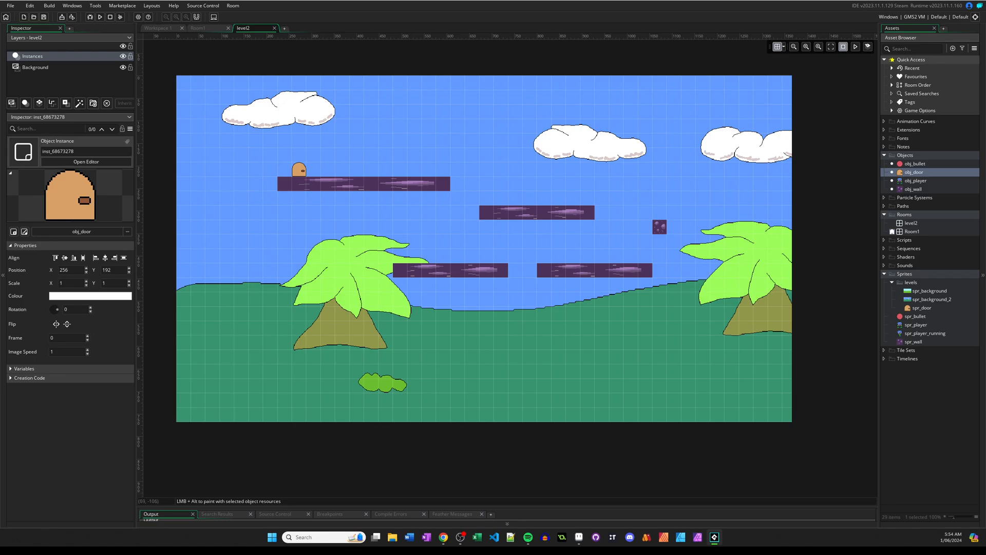
{"action": "left_click", "coordinate": [207, 28]}
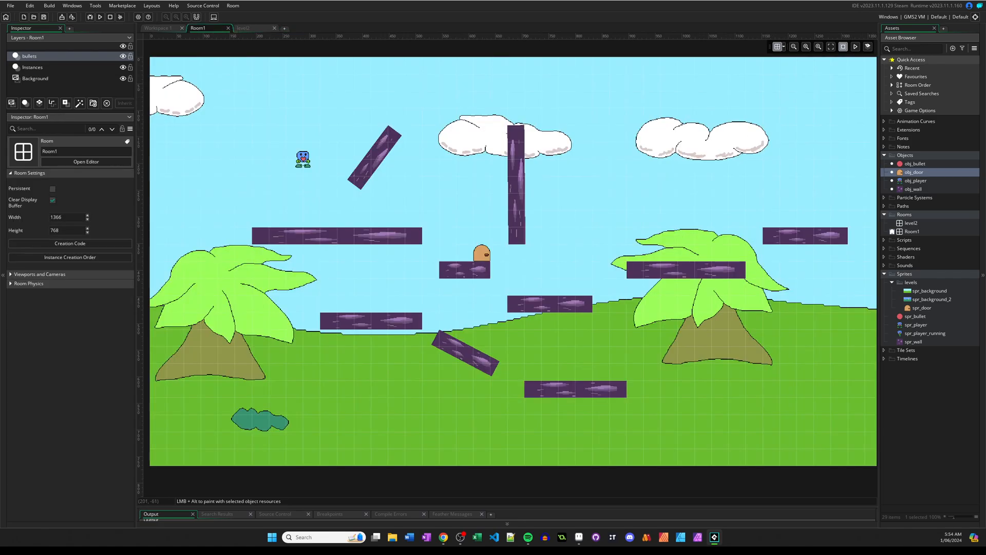
{"action": "left_click", "coordinate": [252, 29]}
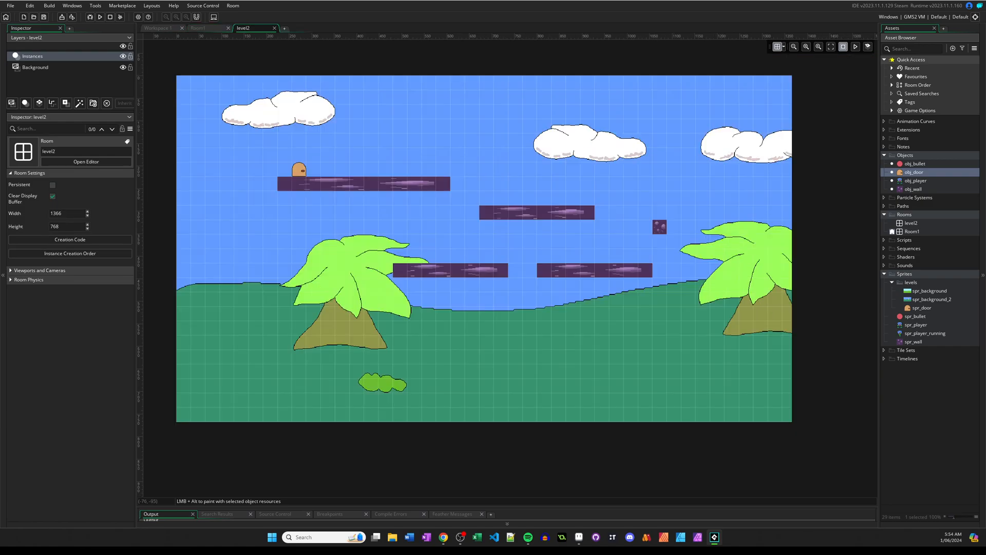
Run the game, take the player through Room1's door, and climb level2's platforms to its door leading back to Room1.
{"action": "left_click", "coordinate": [98, 17]}
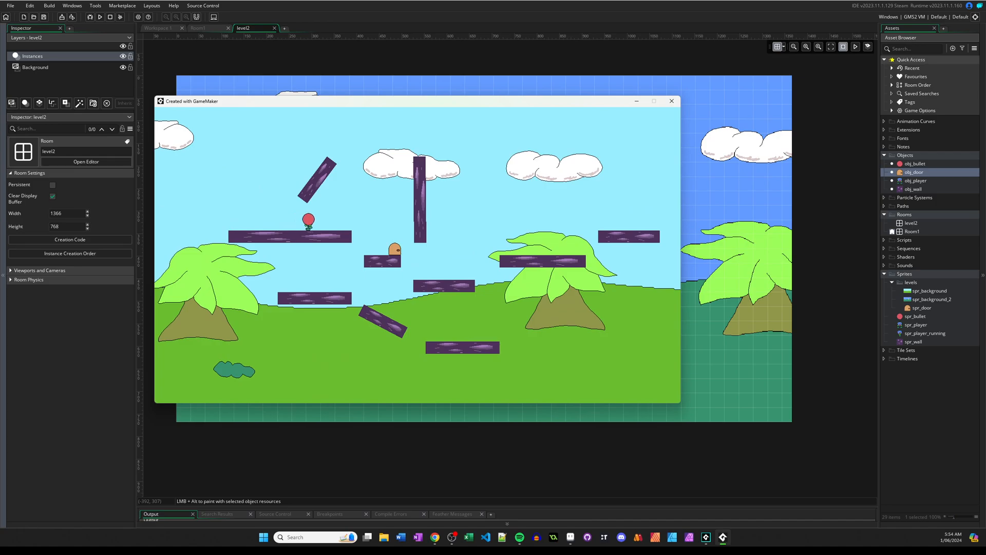
{"action": "key", "text": "Right"}
{"action": "key", "text": "space"}
{"action": "key", "text": "Right"}
{"action": "key", "text": "space"}
{"action": "key", "text": "Left"}
{"action": "key", "text": "Right"}
{"action": "key", "text": "Left"}
{"action": "key", "text": "Right"}
{"action": "key", "text": "space"}
{"action": "key", "text": "space"}
{"action": "key", "text": "Right"}
{"action": "key", "text": "space"}
{"action": "key", "text": "Left"}
{"action": "key", "text": "space"}
{"action": "key", "text": "Left"}
{"action": "key", "text": "space"}
{"action": "key", "text": "Right"}
{"action": "key", "text": "space"}
{"action": "key", "text": "Right"}
{"action": "key", "text": "Left"}
{"action": "key", "text": "space"}
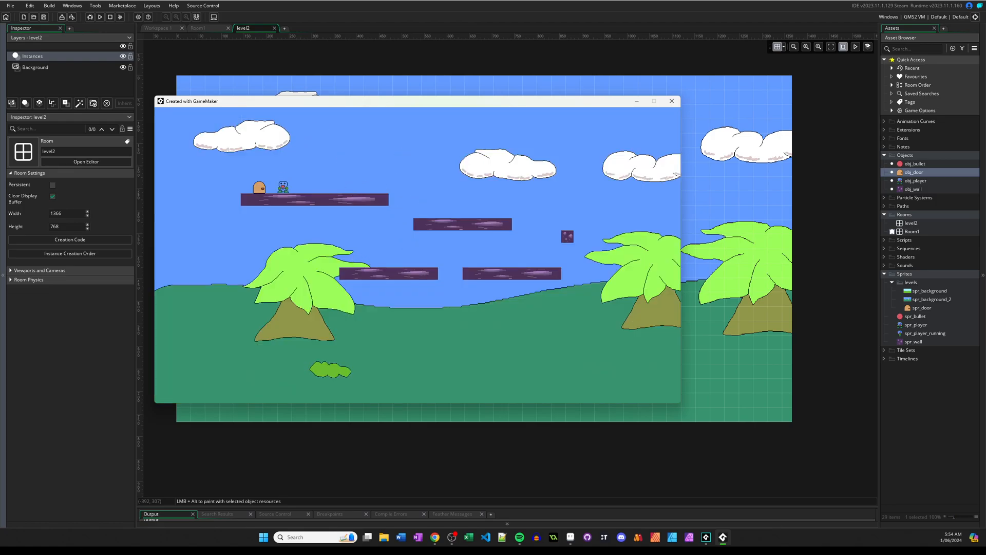
{"action": "key", "text": "Right"}
{"action": "key", "text": "Right"}
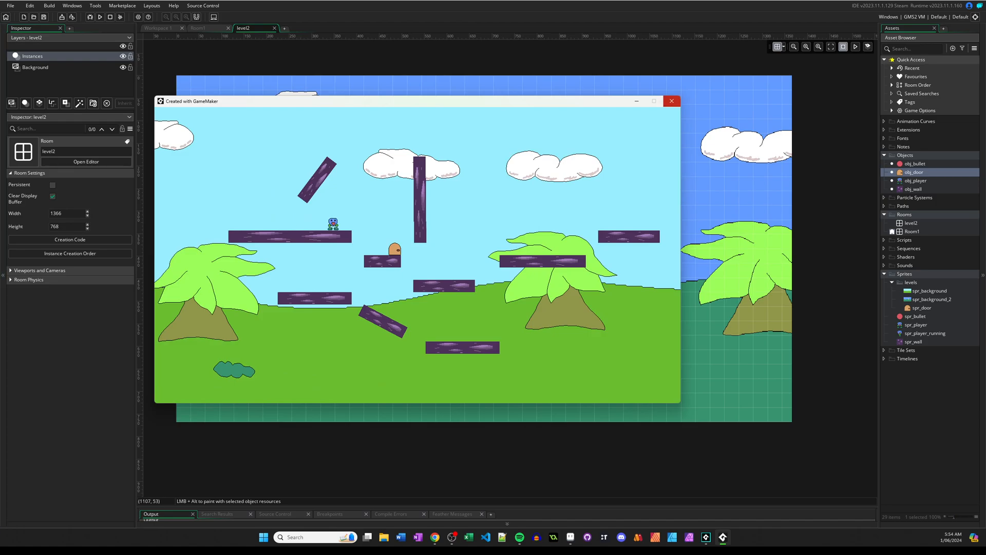
Take the player from Room1 through the door into level2 once more.
{"action": "key", "text": "Up"}
{"action": "key", "text": "Right"}
{"action": "key", "text": "Right"}
{"action": "key", "text": "Up"}
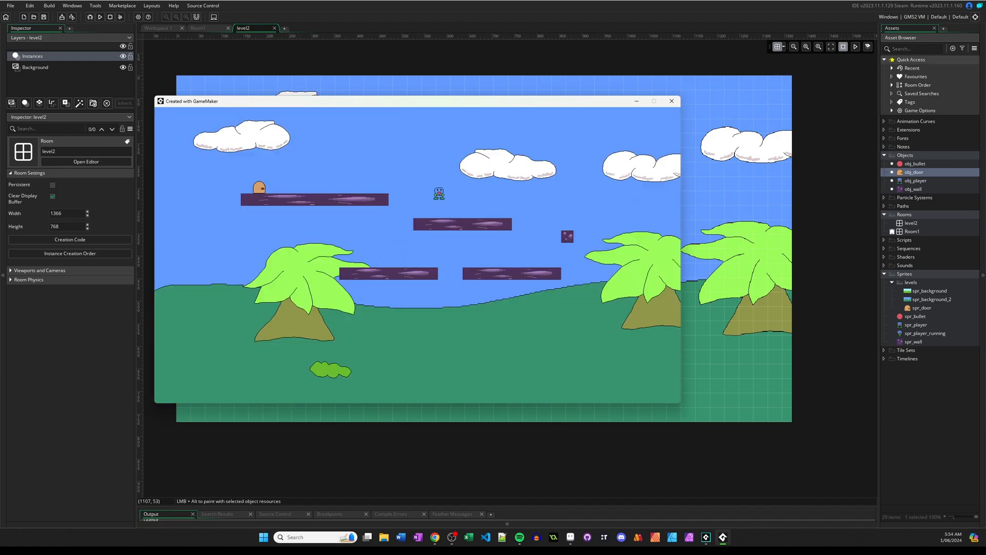